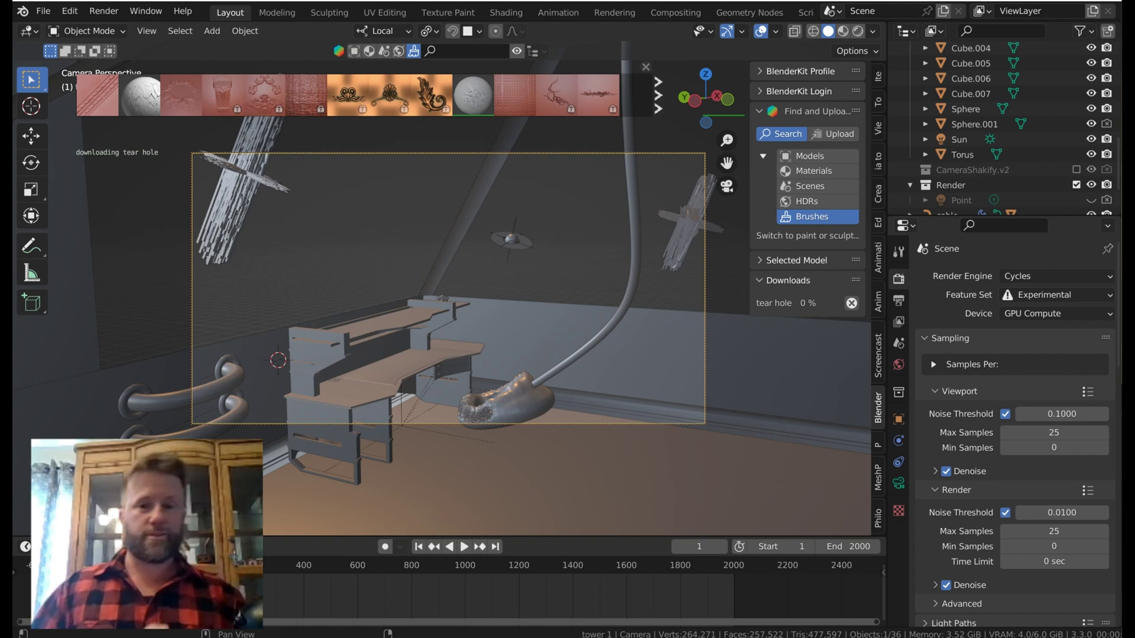
# Preview the scene in Rendered shading, then return the viewport to Solid shading.
pyautogui.moveTo(600, 374); pyautogui.dragTo(549, 338, button='middle')
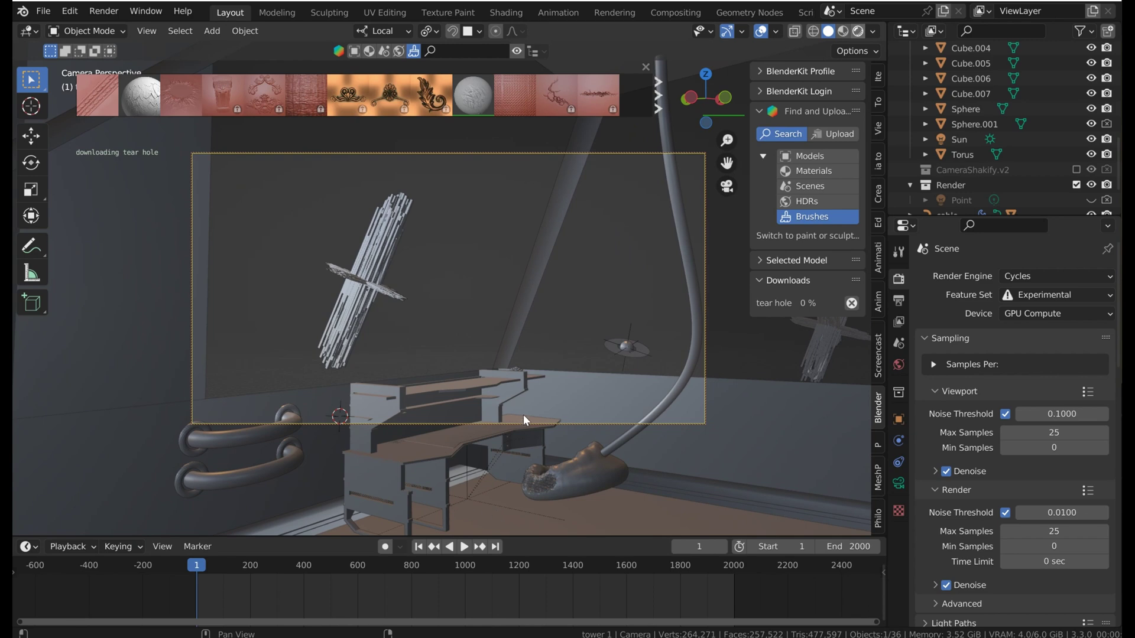
pyautogui.press('z')
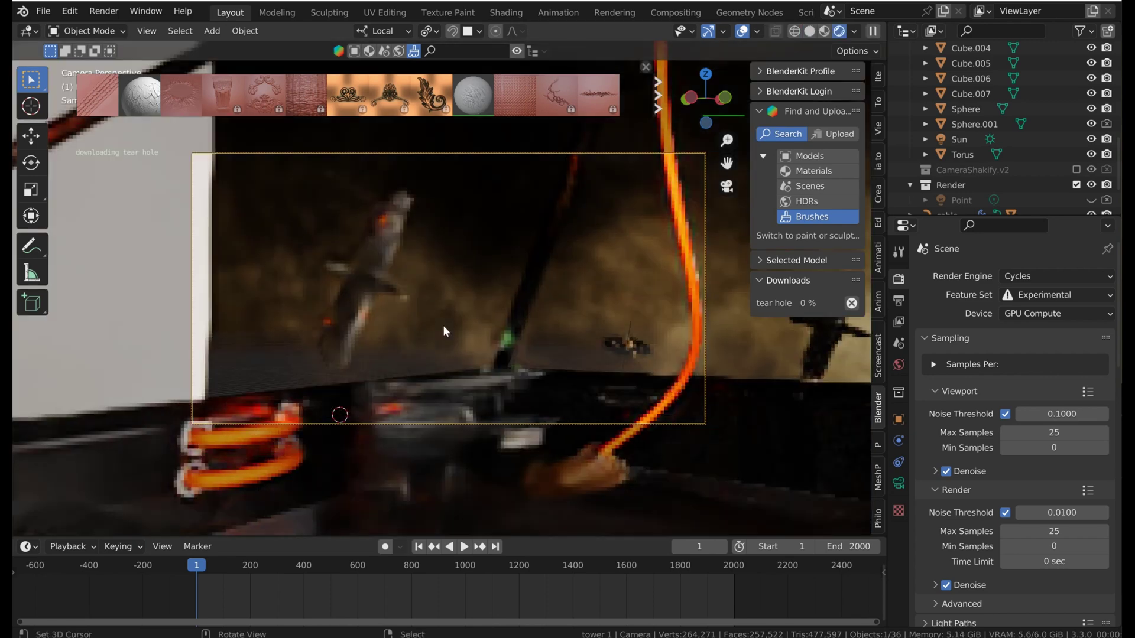
pyautogui.moveTo(445, 329); pyautogui.dragTo(448, 358, button='middle')
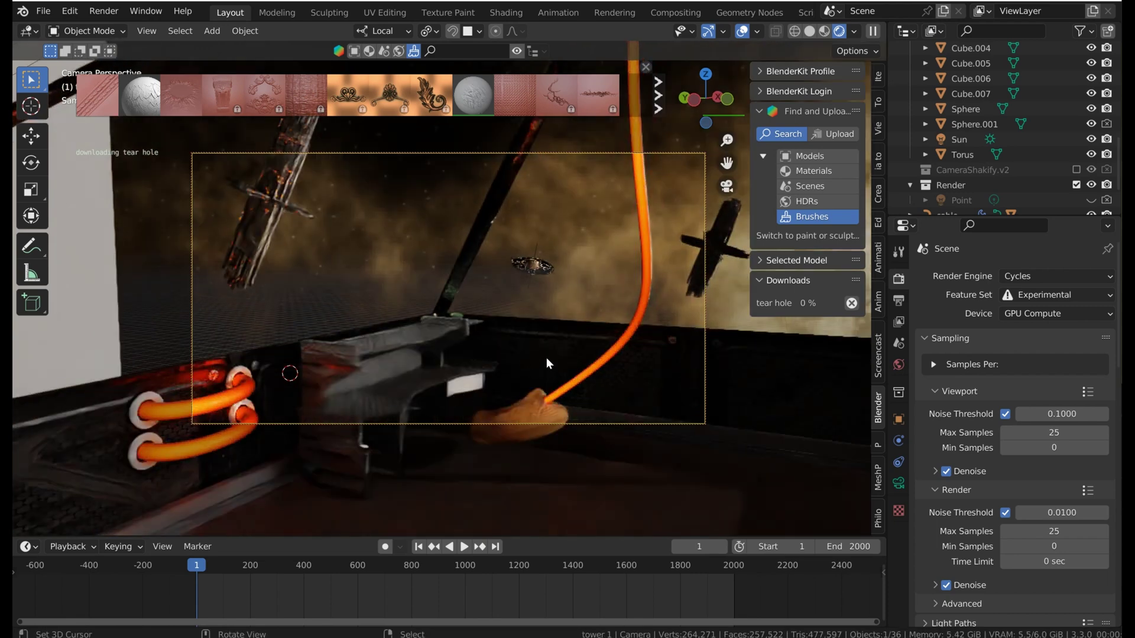
pyautogui.press('shift')
pyautogui.click(276, 187)
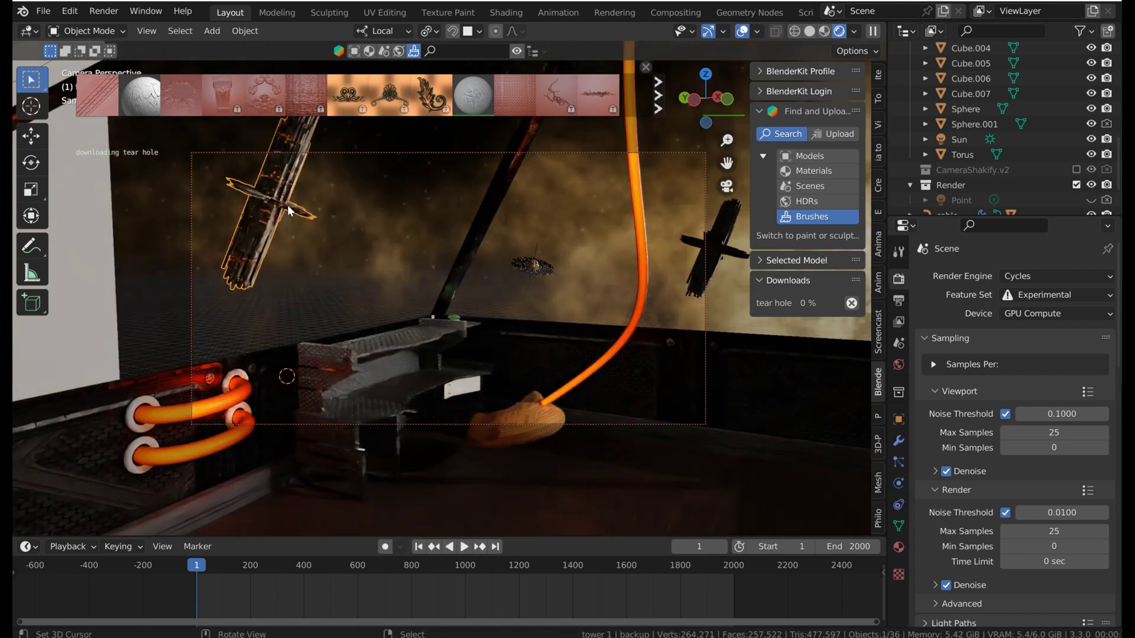
pyautogui.click(715, 234)
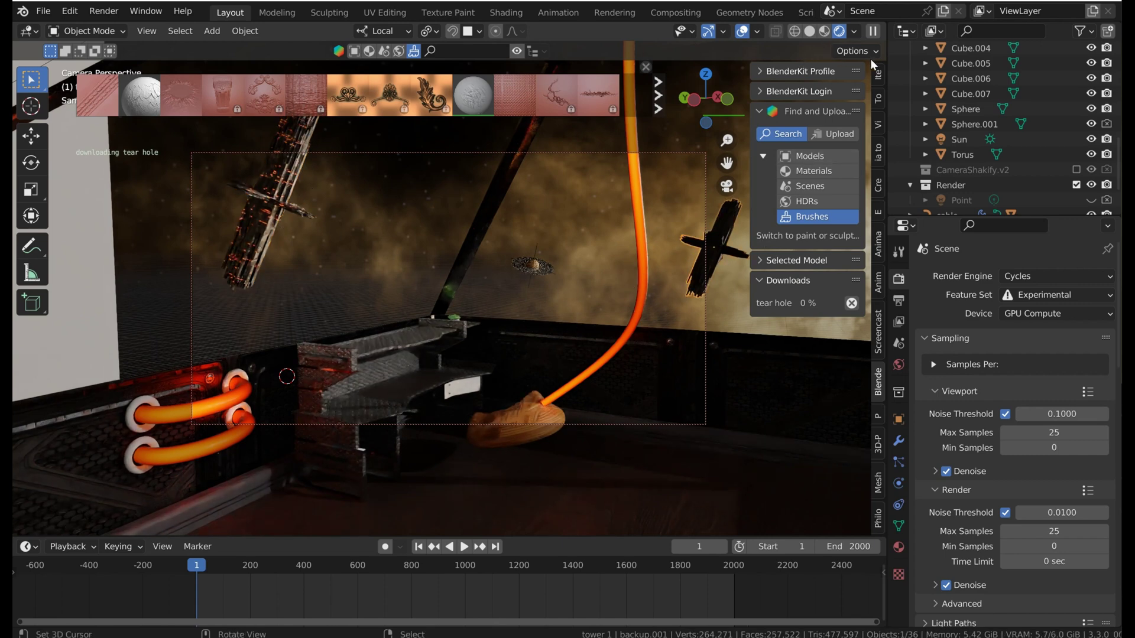
pyautogui.click(810, 32)
pyautogui.moveTo(648, 168)
pyautogui.mouseDown(button='middle')
pyautogui.moveTo(577, 180)
pyautogui.moveTo(666, 175)
pyautogui.moveTo(636, 168)
pyautogui.moveTo(641, 184)
pyautogui.moveTo(700, 190)
pyautogui.moveTo(634, 260)
pyautogui.moveTo(513, 260)
pyautogui.moveTo(456, 283)
pyautogui.moveTo(499, 270)
pyautogui.moveTo(627, 186)
pyautogui.mouseUp(button='middle')
pyautogui.scroll(3, 615, 251)
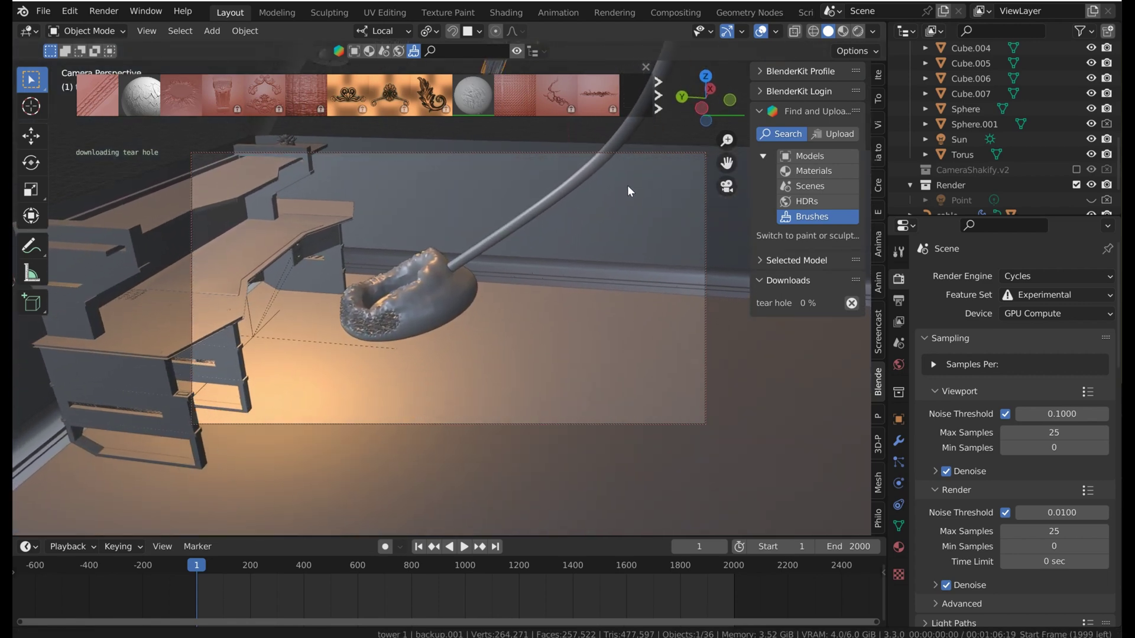
# Isolate the sculpted Torus in local view and zoom in close on it.
pyautogui.click(462, 284)
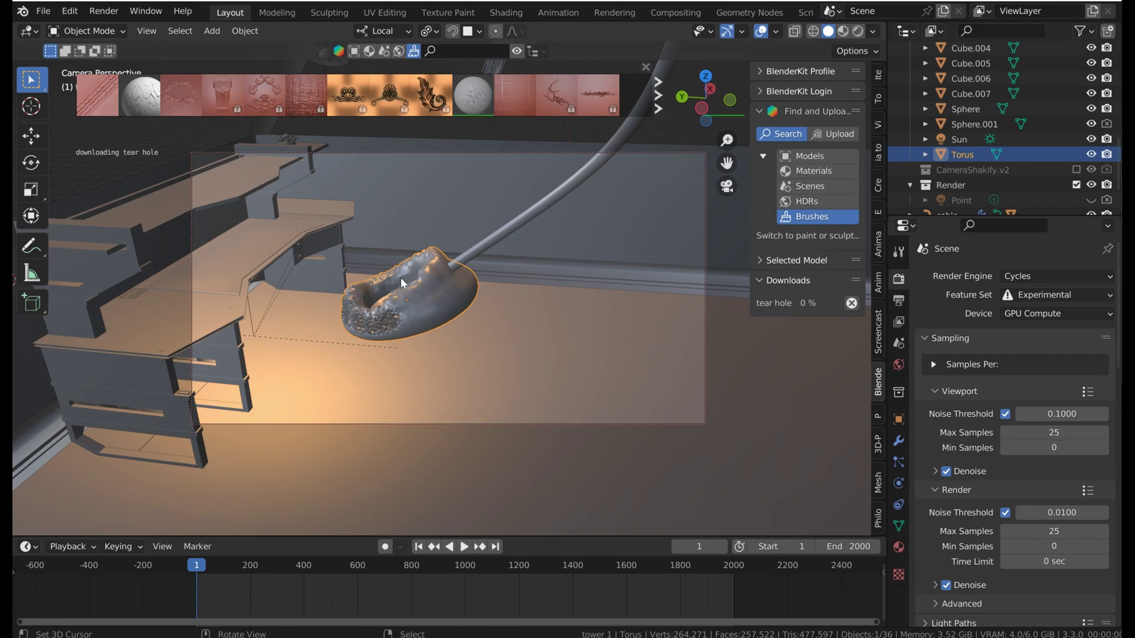
pyautogui.press('KP_Divide')
pyautogui.moveTo(399, 277); pyautogui.dragTo(359, 225, button='middle')
pyautogui.scroll(5, 460, 303)
pyautogui.scroll(-4, 353, 227)
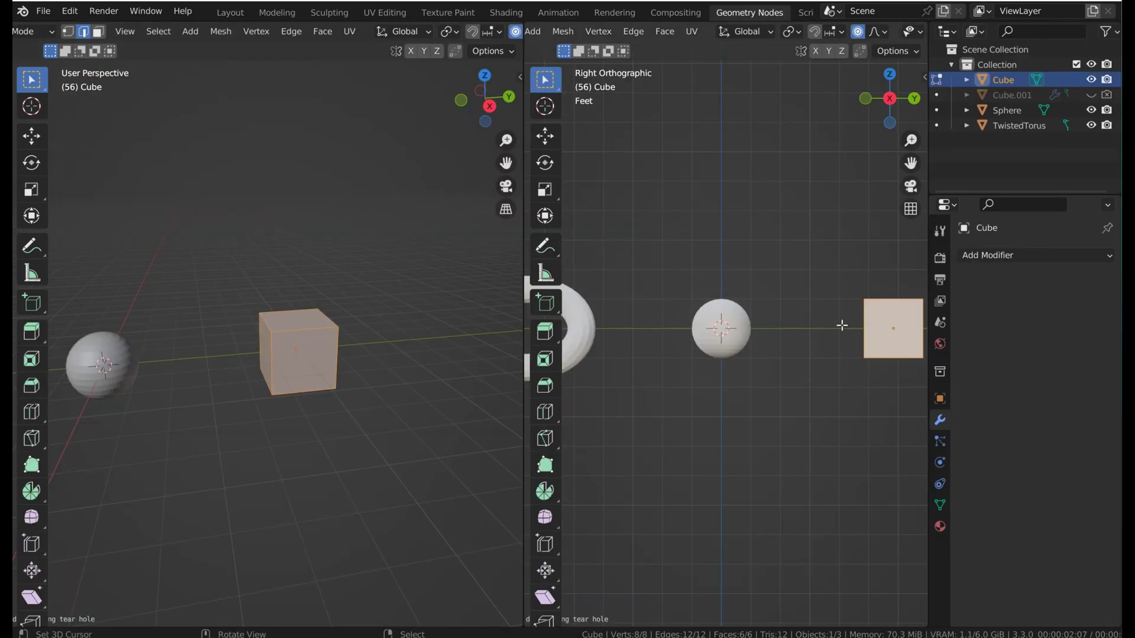
# Subdivide the cube's mesh once from the W edge menu.
pyautogui.moveTo(831, 325); pyautogui.dragTo(527, 296, button='middle')
pyautogui.moveTo(524, 309); pyautogui.dragTo(536, 311)
pyautogui.scroll(5, 408, 362)
pyautogui.keyDown('shift'); pyautogui.moveTo(462, 383); pyautogui.dragTo(375, 413, button='middle'); pyautogui.keyUp('shift')
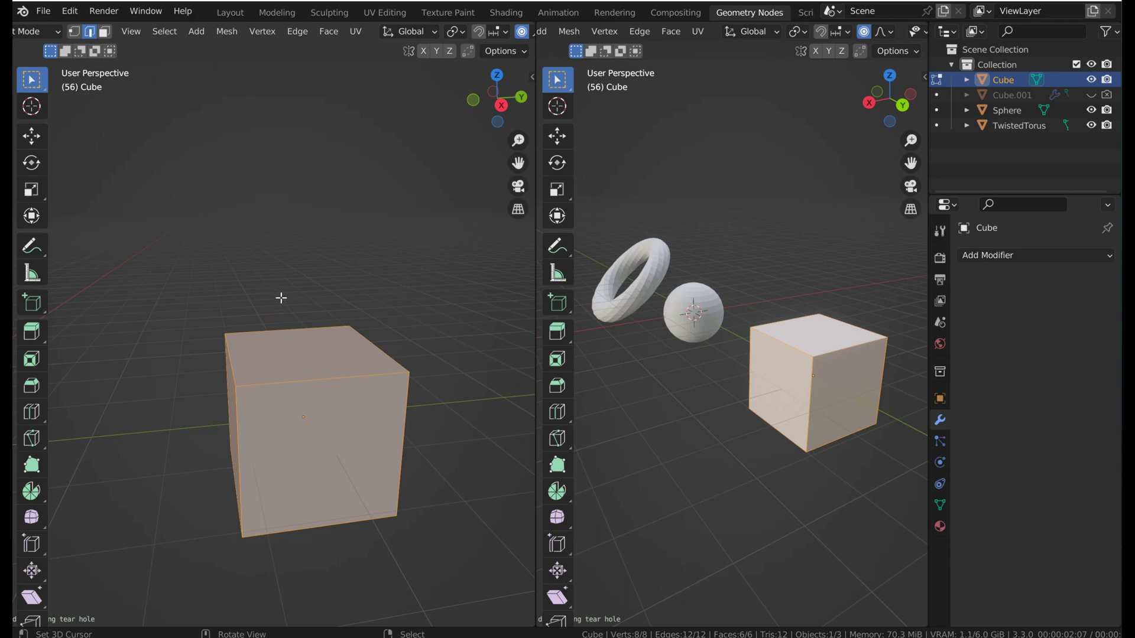
pyautogui.press('w')
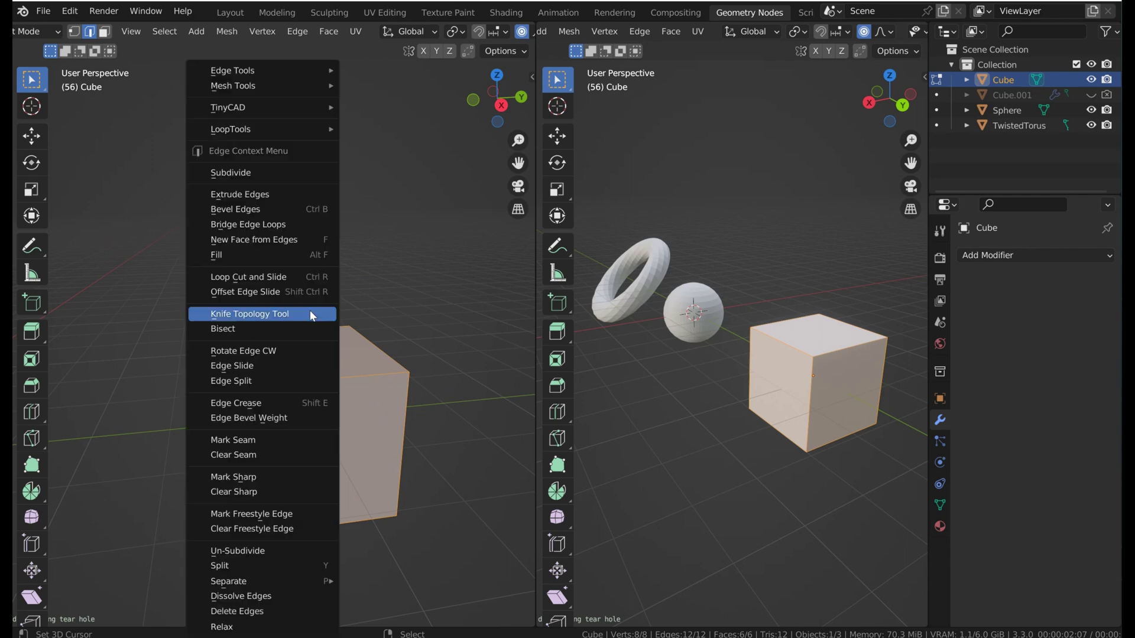
pyautogui.click(304, 178)
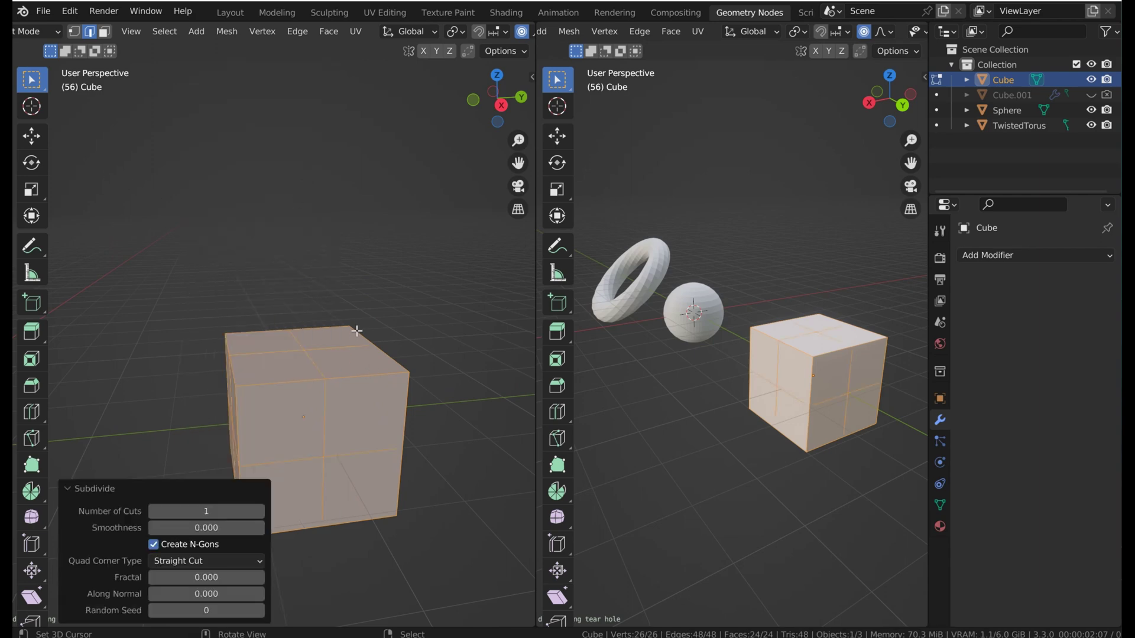
# Repeat the subdivision twice for a dense 1,536-face mesh, then return to Object Mode.
pyautogui.hotkey('shift', 'r')
pyautogui.hotkey('shift', 'r')
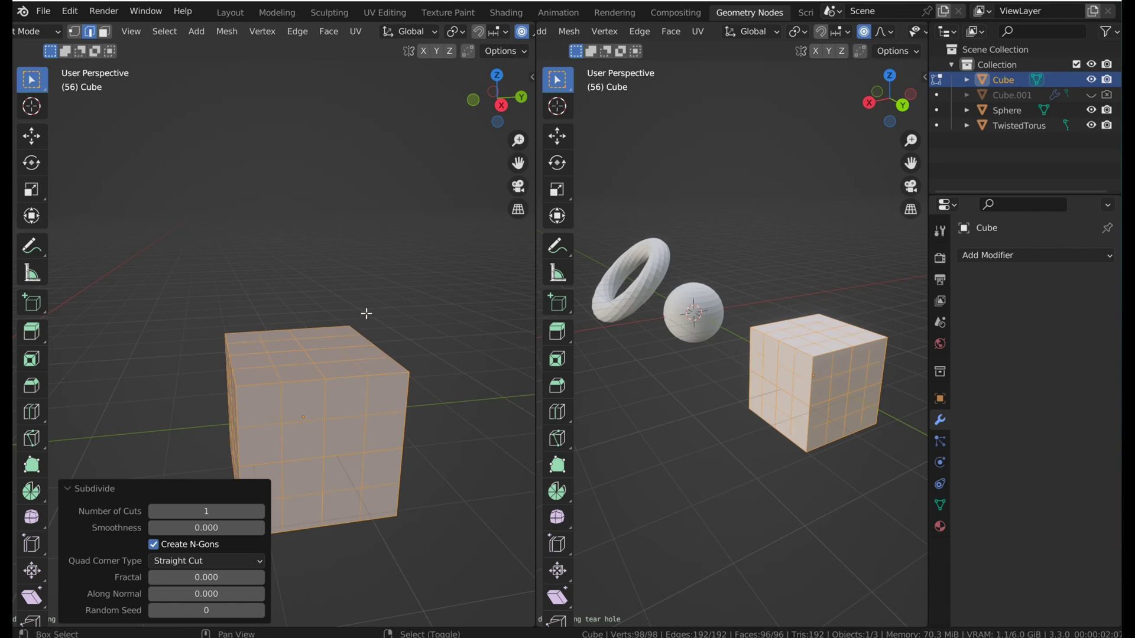
pyautogui.hotkey('shift', 'r')
pyautogui.click(78, 490)
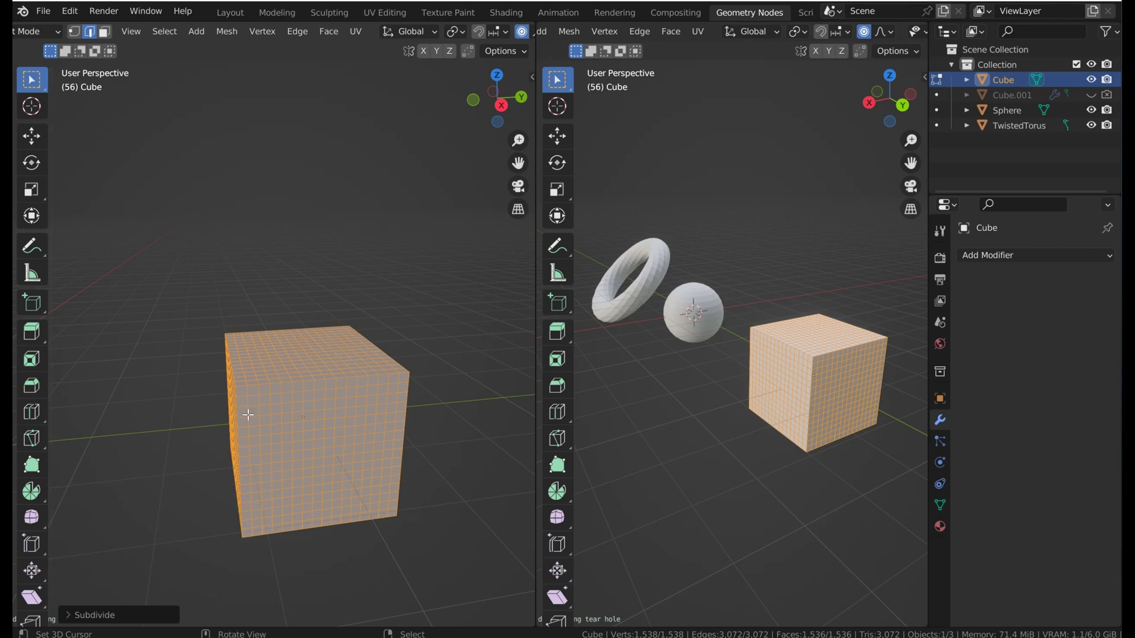
pyautogui.press('Tab')
pyautogui.moveTo(247, 436); pyautogui.dragTo(268, 375, button='middle')
# Widen the right viewport and show the sidebar's BlenderKit panel with Brushes as asset type.
pyautogui.scroll(-6, 500, 322)
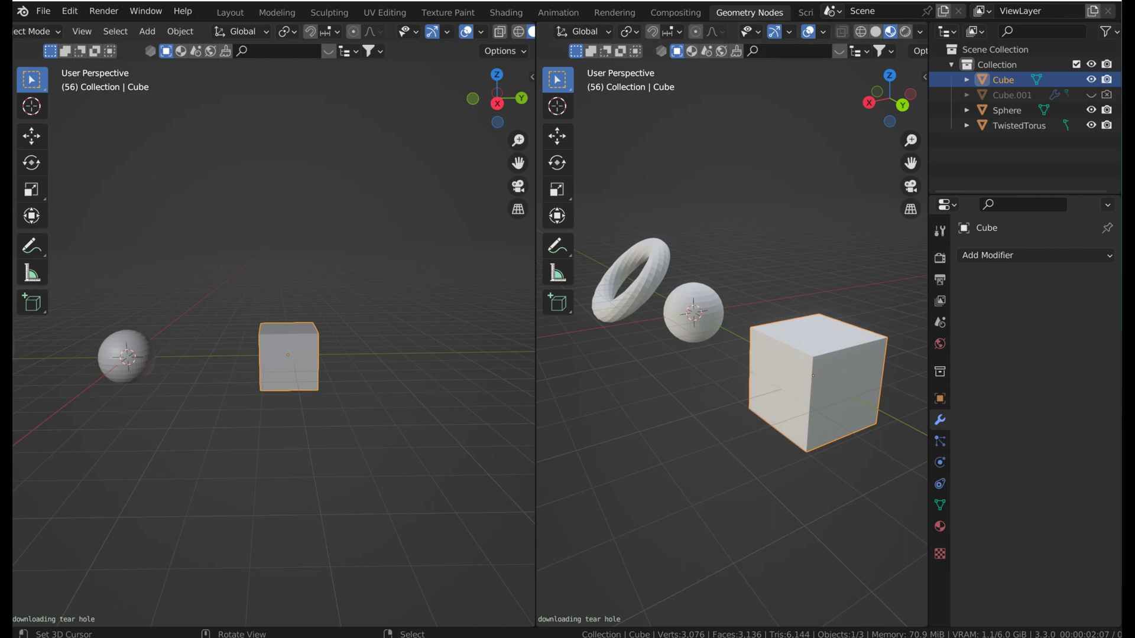
pyautogui.moveTo(534, 328); pyautogui.dragTo(311, 347)
pyautogui.moveTo(177, 334); pyautogui.dragTo(142, 346, button='middle')
pyautogui.moveTo(651, 473); pyautogui.dragTo(659, 455, button='middle')
pyautogui.press('n')
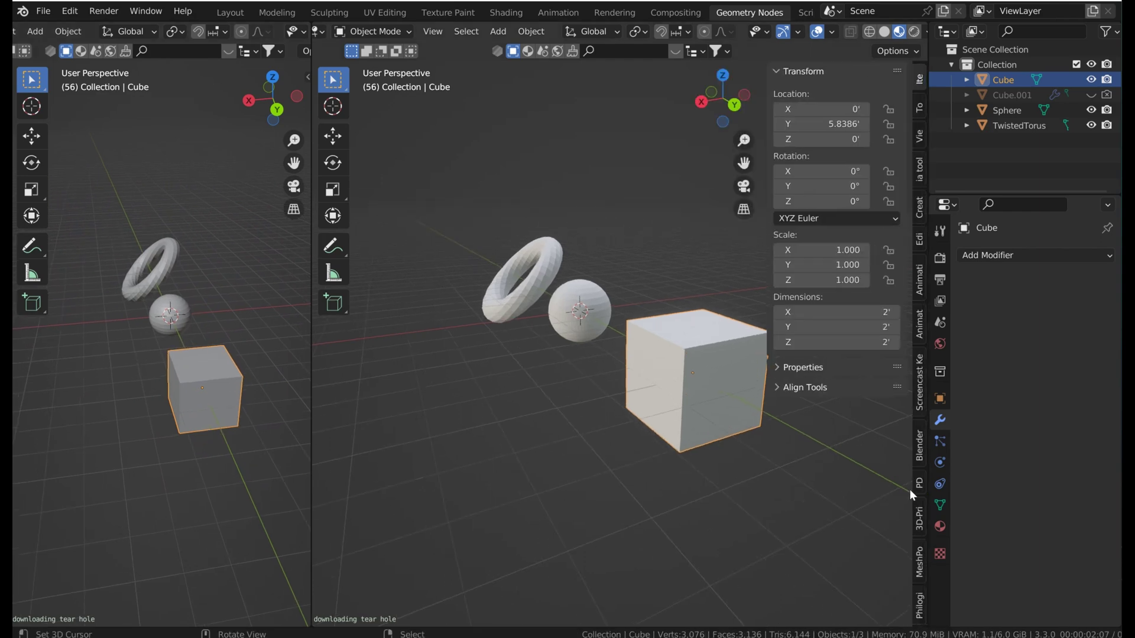
pyautogui.click(919, 448)
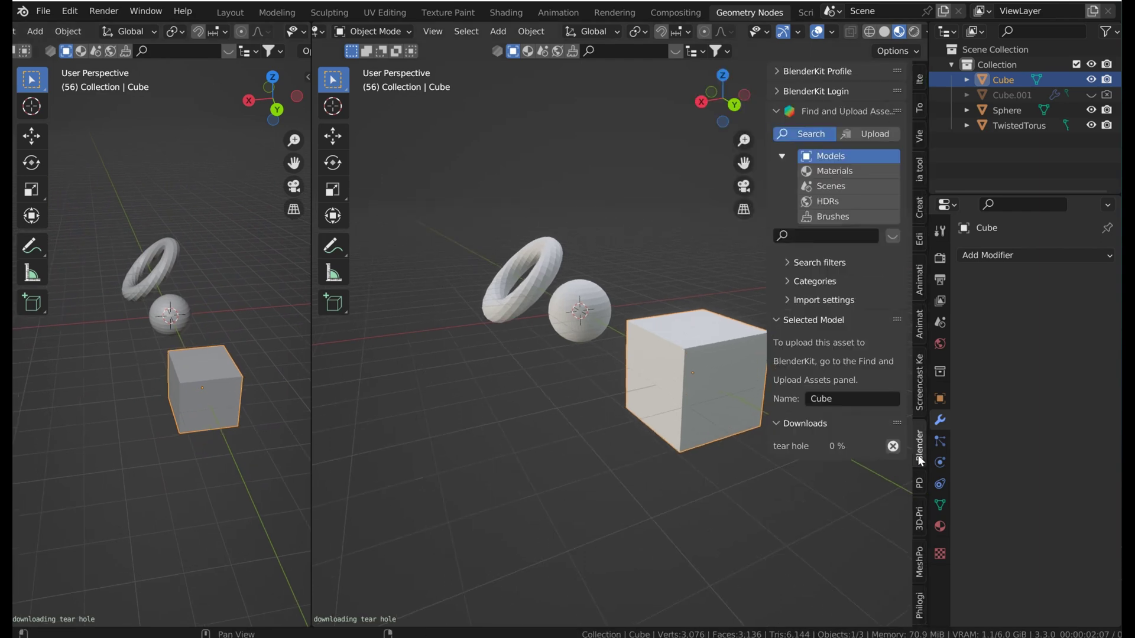
pyautogui.click(831, 217)
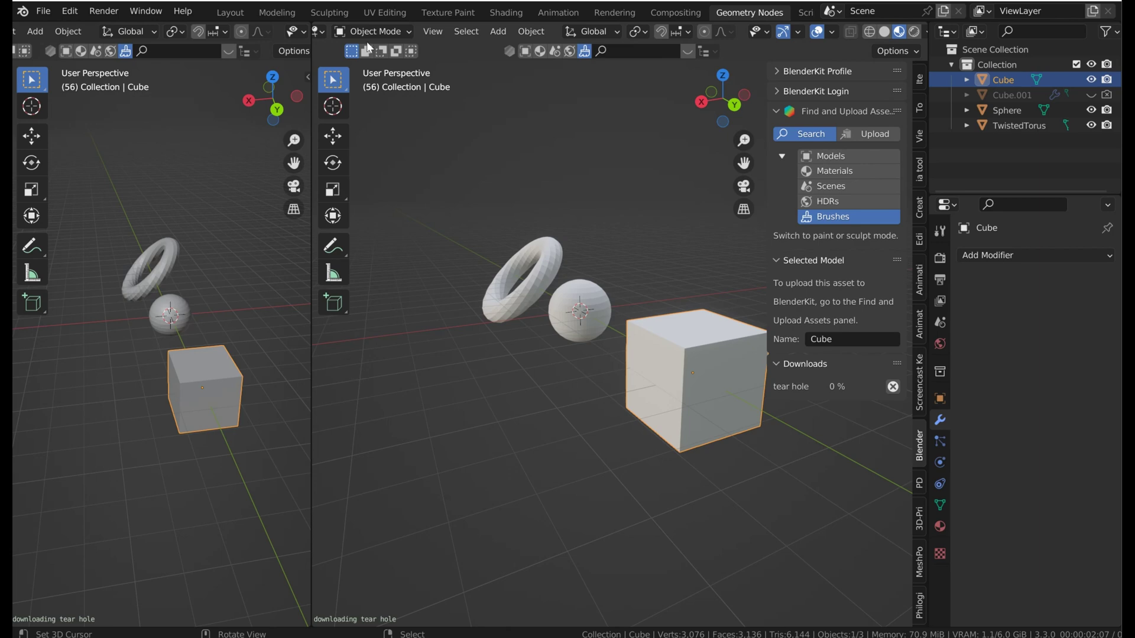
# Start an add-on install from the Downloads folder in Preferences, then cancel it.
pyautogui.click(44, 12)
pyautogui.moveTo(64, 14)
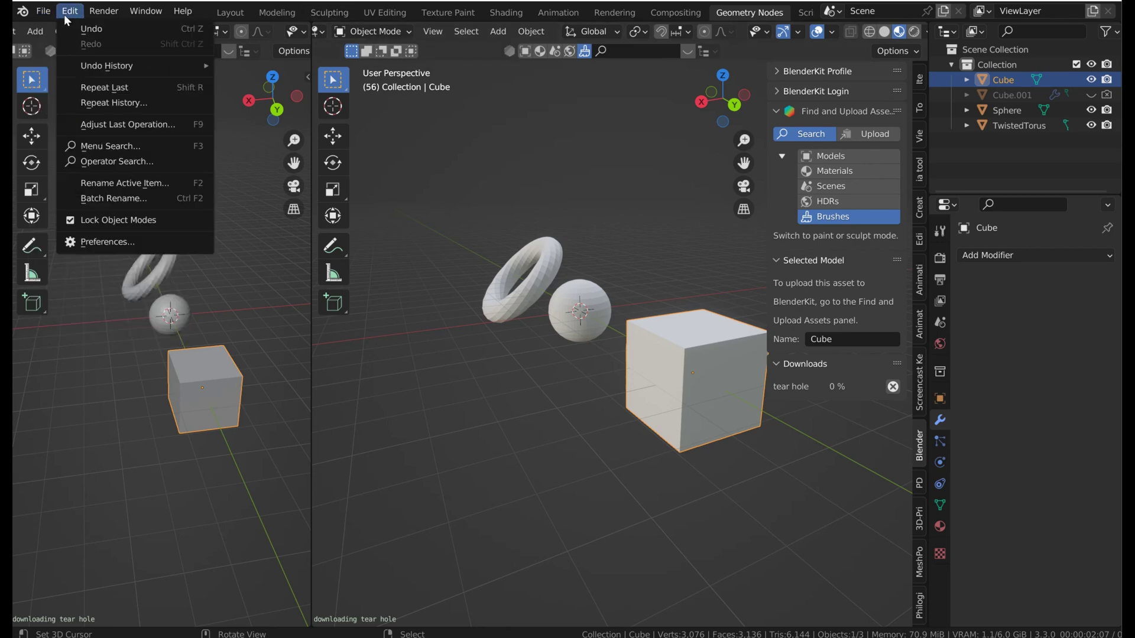
pyautogui.click(107, 242)
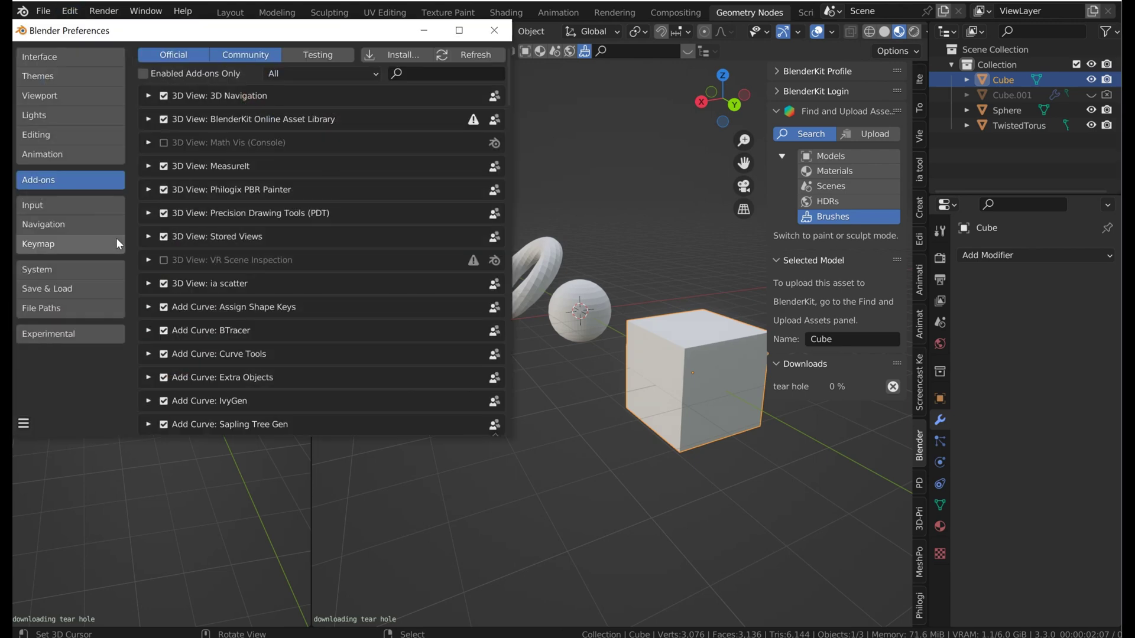
pyautogui.click(408, 52)
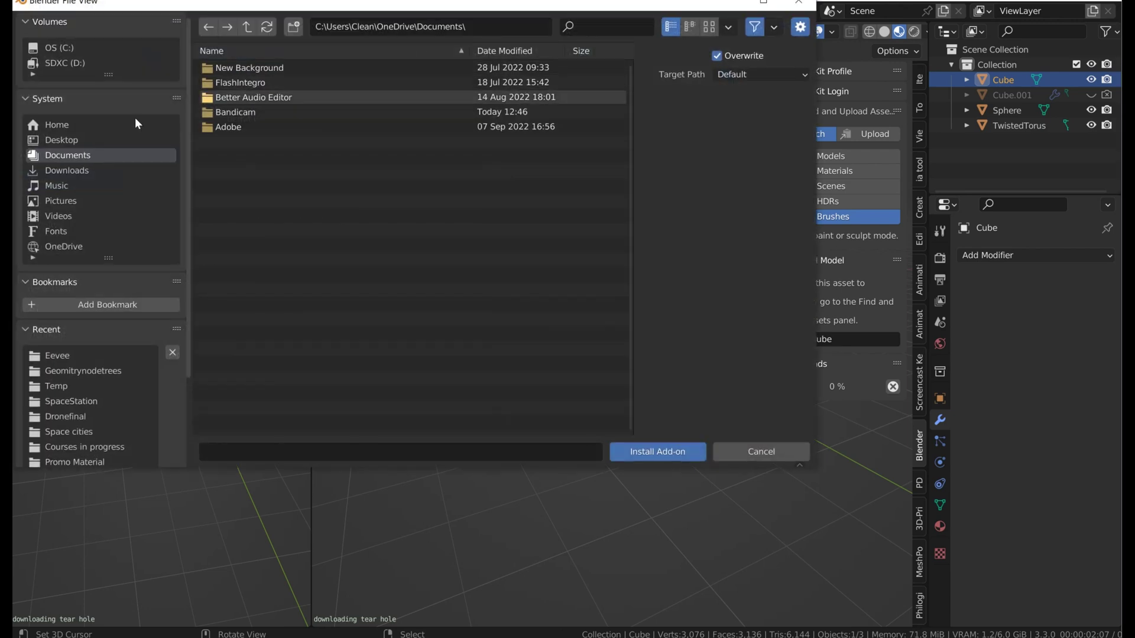
pyautogui.click(83, 172)
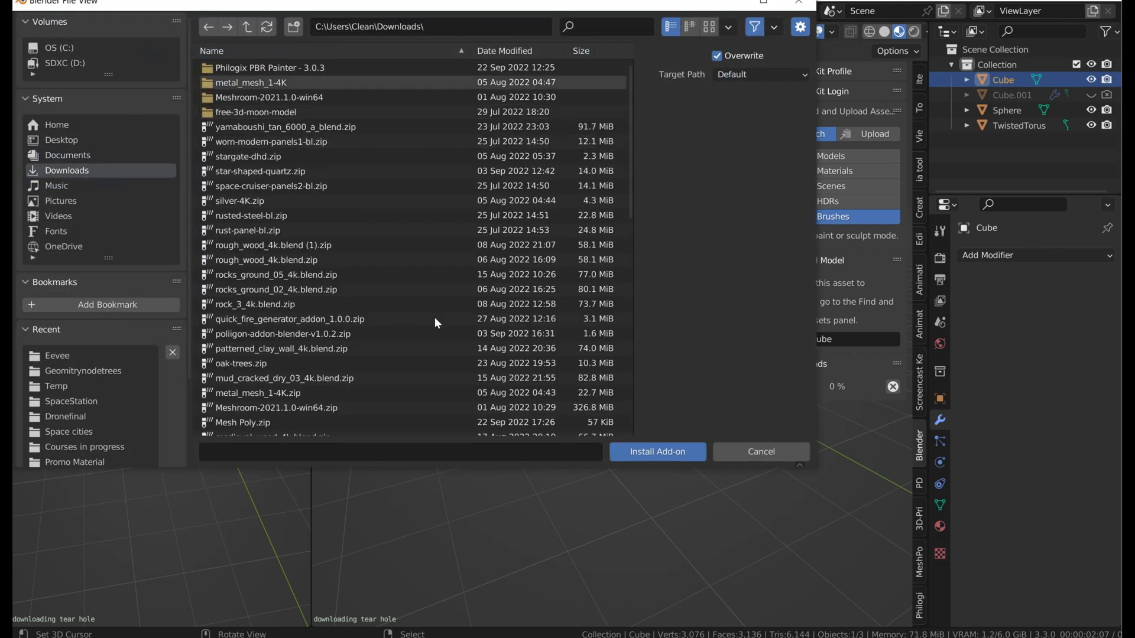
pyautogui.click(268, 319)
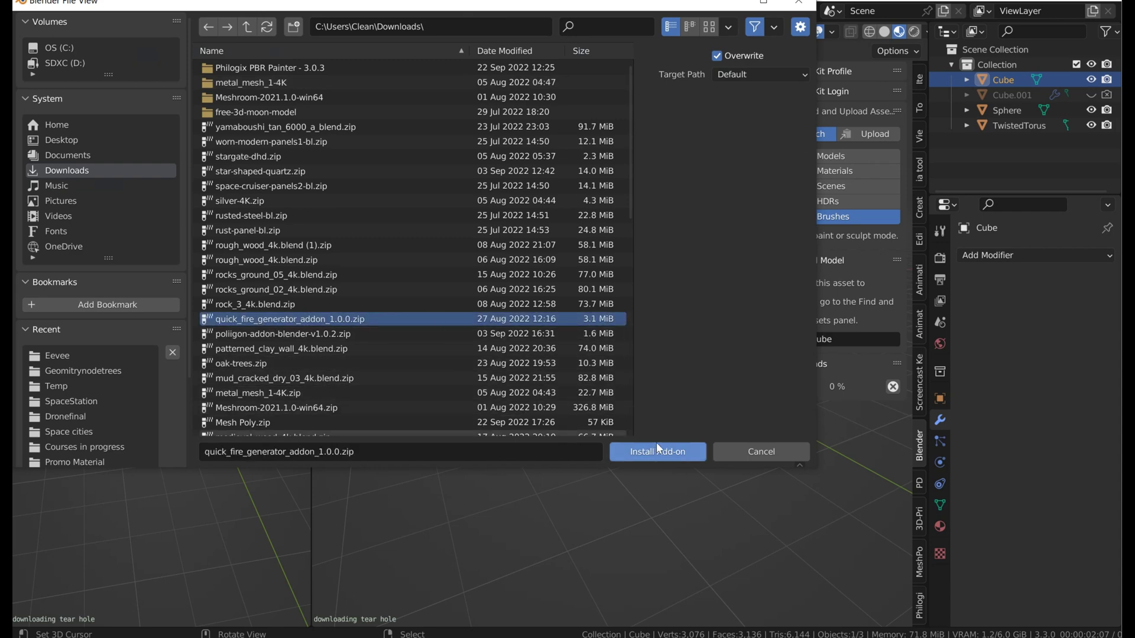
pyautogui.click(764, 451)
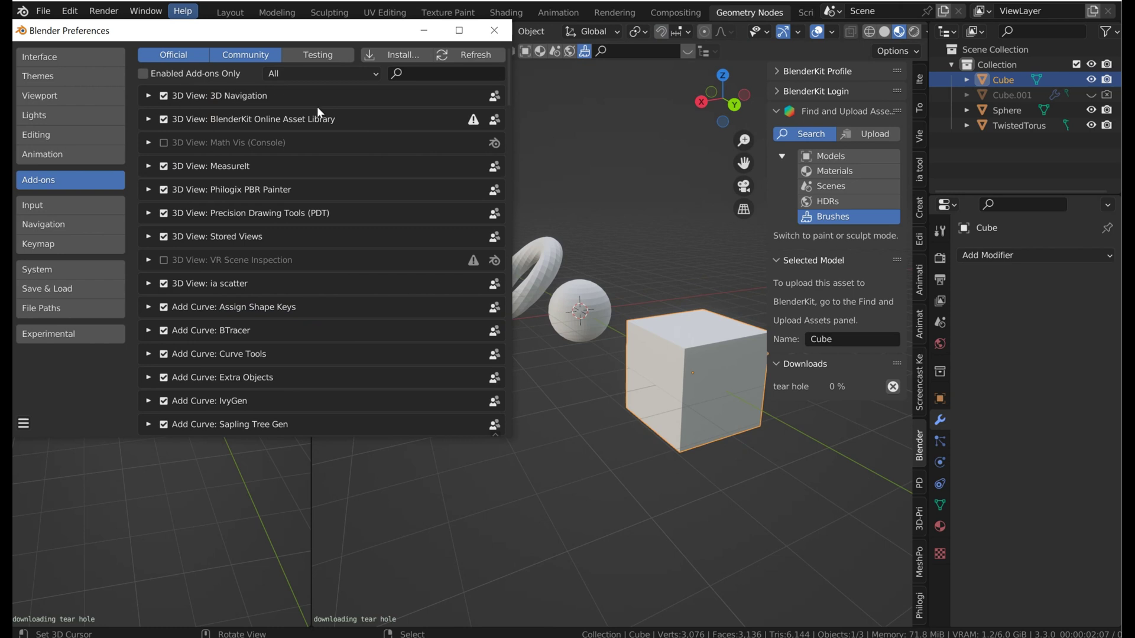
# Save the preferences and close the Preferences window.
pyautogui.click(24, 423)
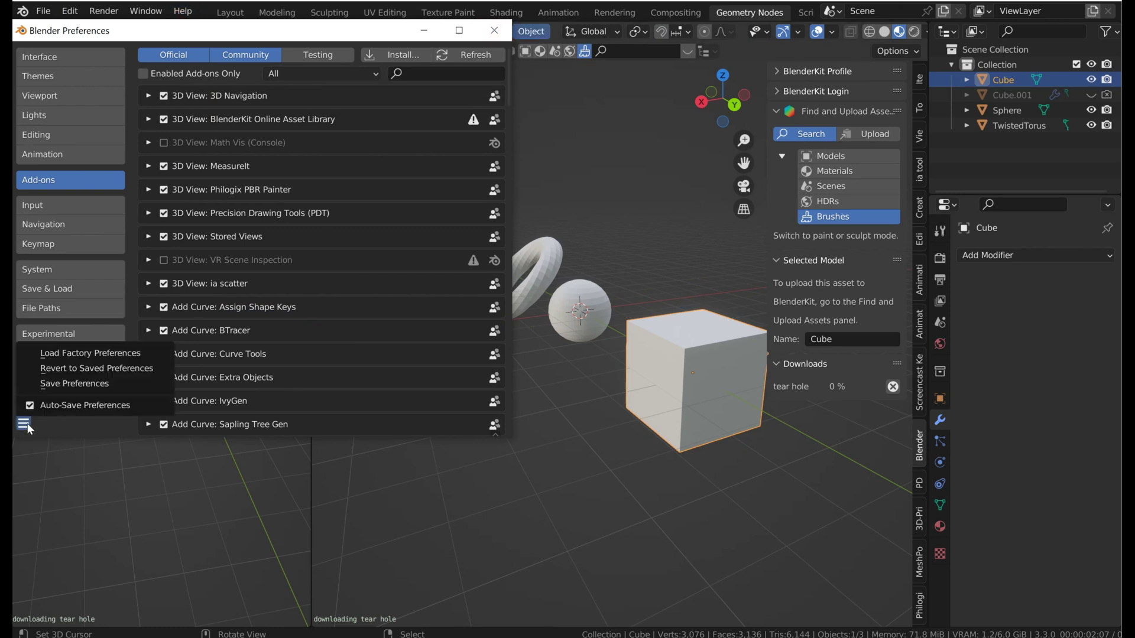
pyautogui.click(51, 385)
pyautogui.click(492, 36)
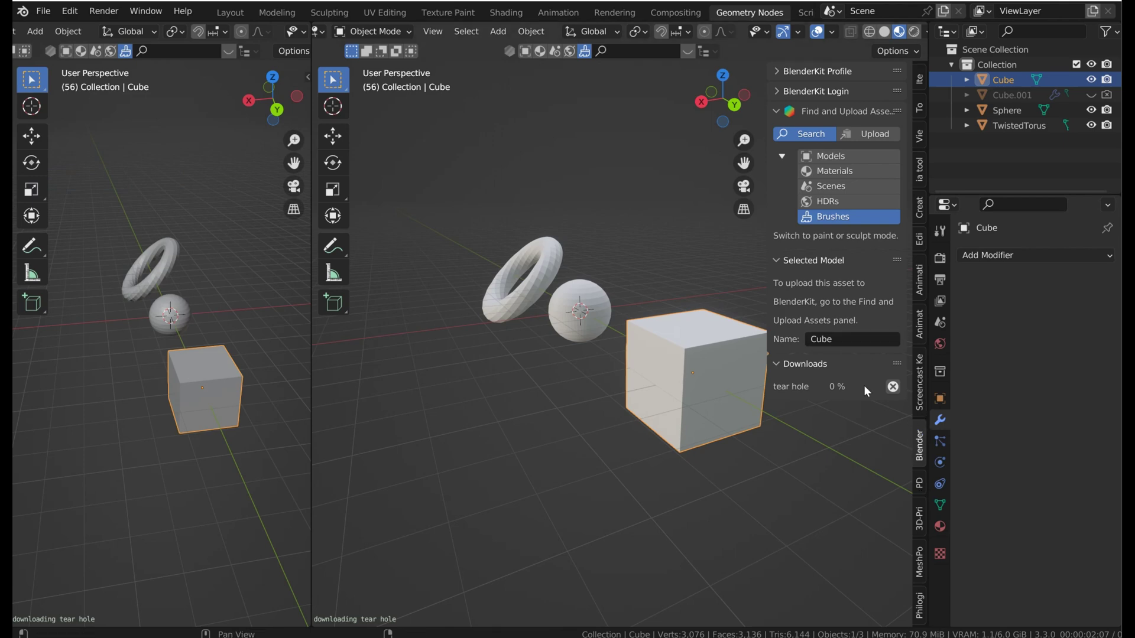
# Enable the Screencast Keys display from its sidebar tab, then toggle the sidebar off and on.
pyautogui.scroll(-4, 921, 571)
pyautogui.scroll(3, 883, 498)
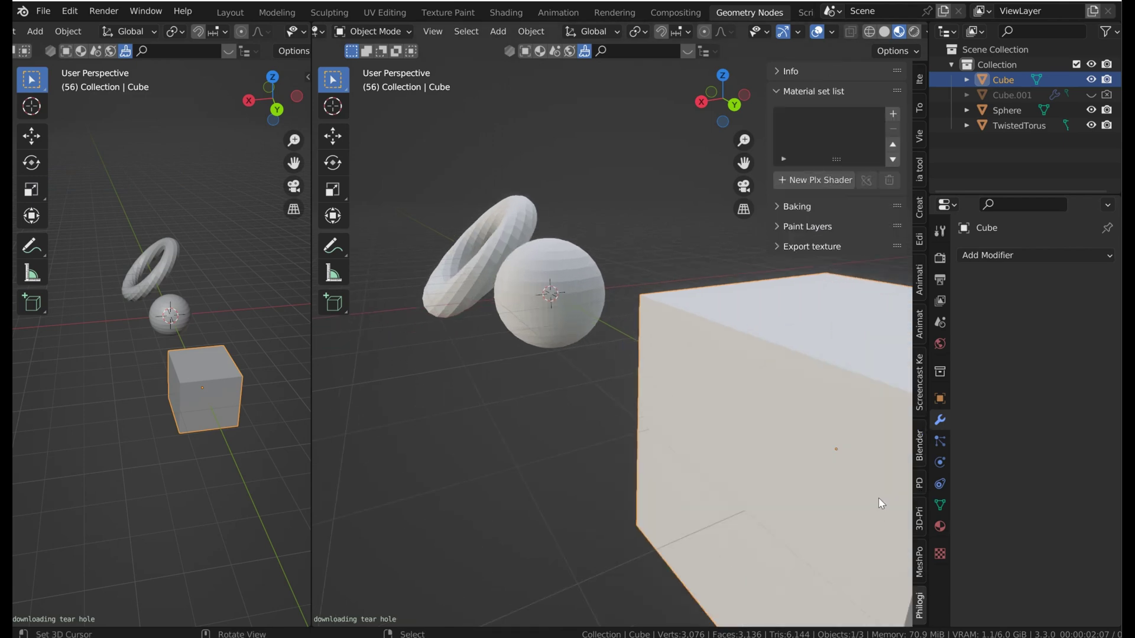
pyautogui.click(921, 398)
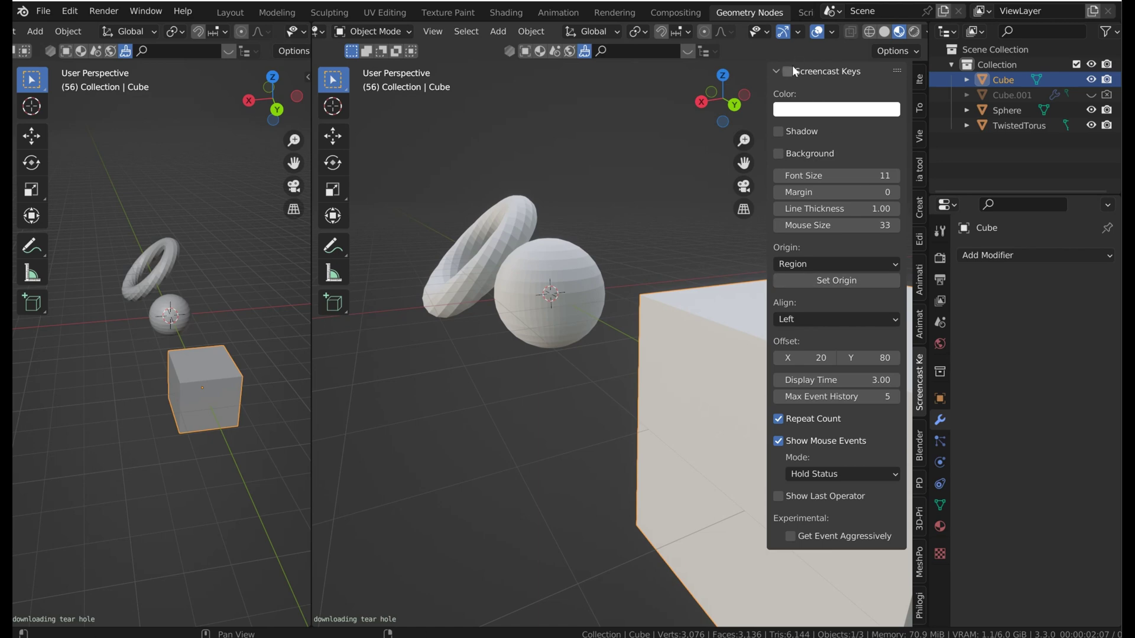
pyautogui.click(790, 70)
pyautogui.press('n')
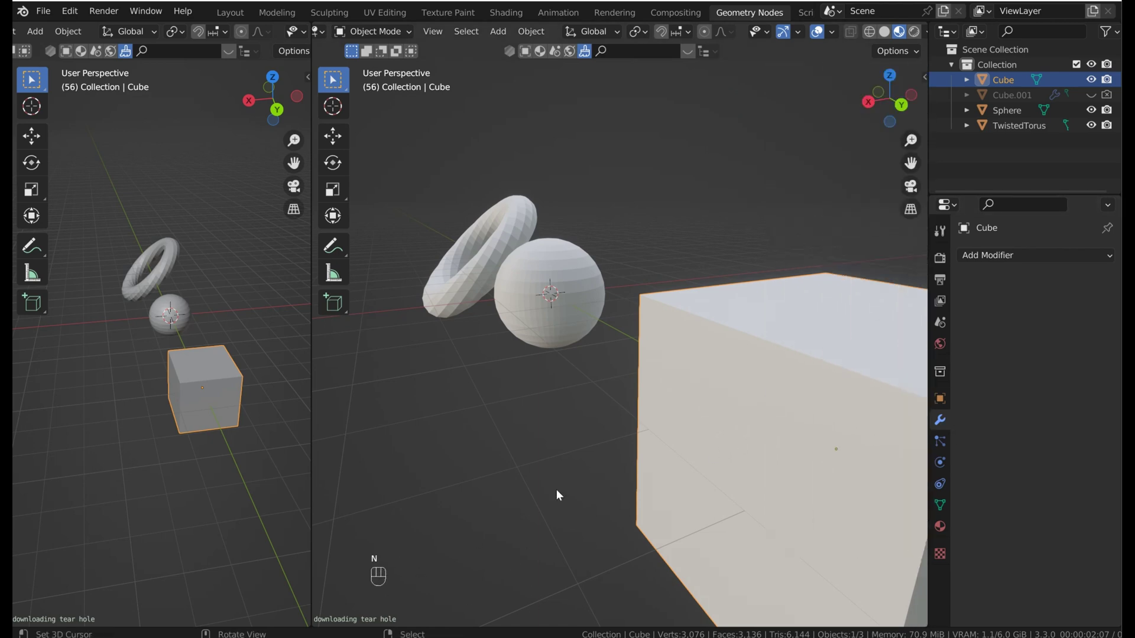
pyautogui.press('n')
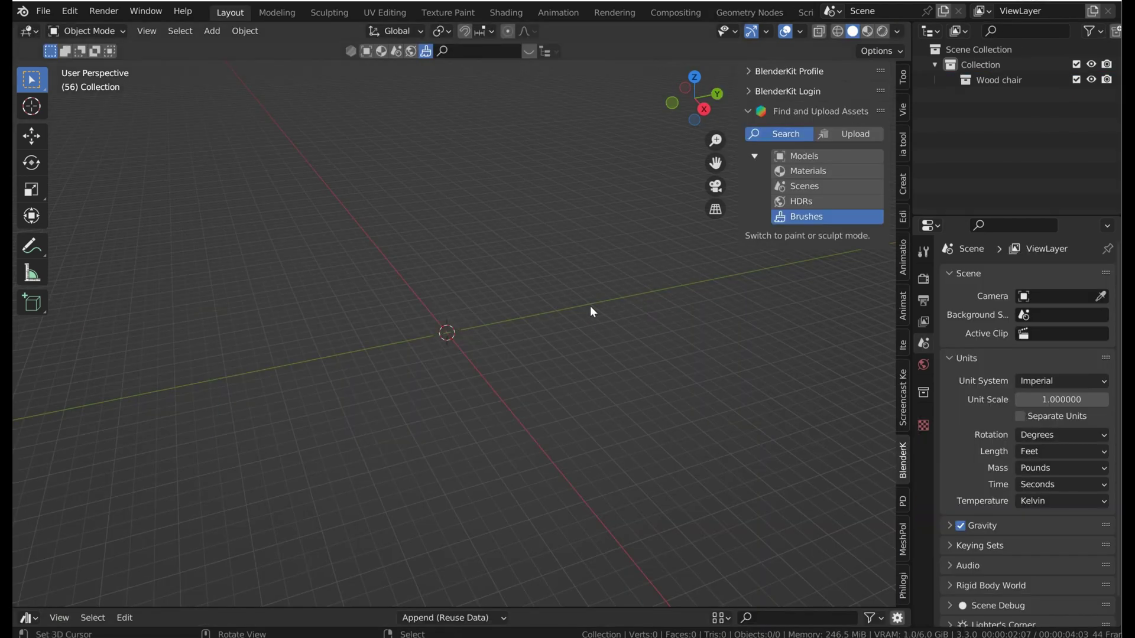
# Add a cube and adjust its height along the Z axis.
pyautogui.moveTo(478, 342); pyautogui.dragTo(494, 314, button='middle')
pyautogui.hotkey('shift', 'a')
pyautogui.moveTo(482, 204)
pyautogui.click(549, 206)
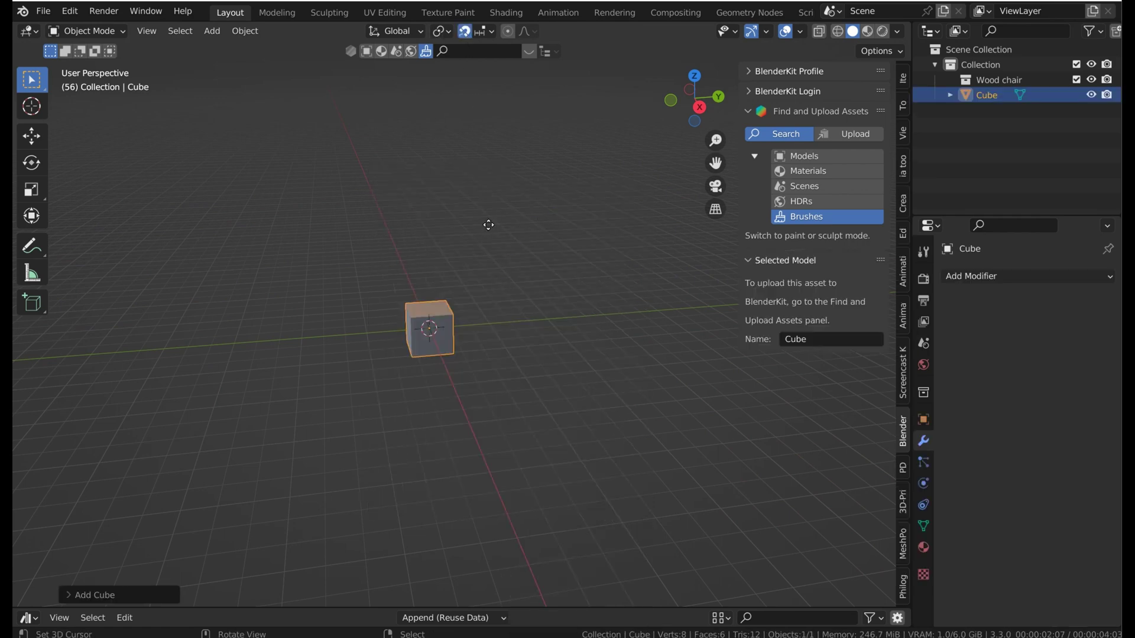
pyautogui.press('g')
pyautogui.press('z')
pyautogui.click(496, 203)
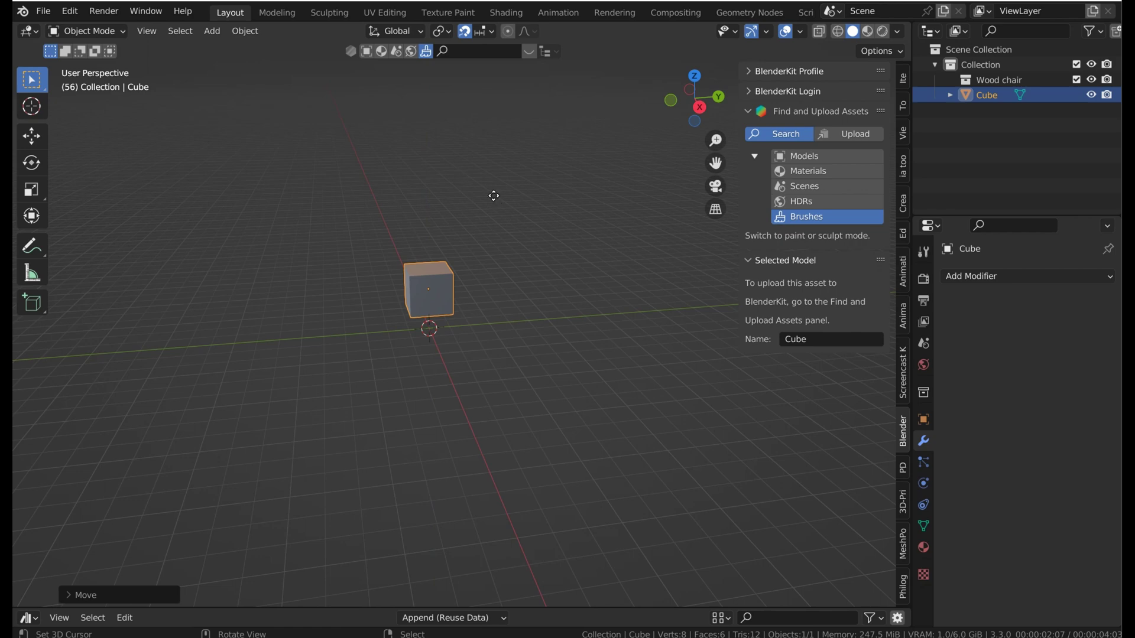
pyautogui.press('g')
pyautogui.press('z')
pyautogui.click(499, 227)
# Add a Subdivision Surface modifier to the cube.
pyautogui.scroll(4, 502, 338)
pyautogui.scroll(5, 501, 332)
pyautogui.keyDown('shift'); pyautogui.moveTo(438, 328); pyautogui.dragTo(492, 347, button='middle'); pyautogui.keyUp('shift')
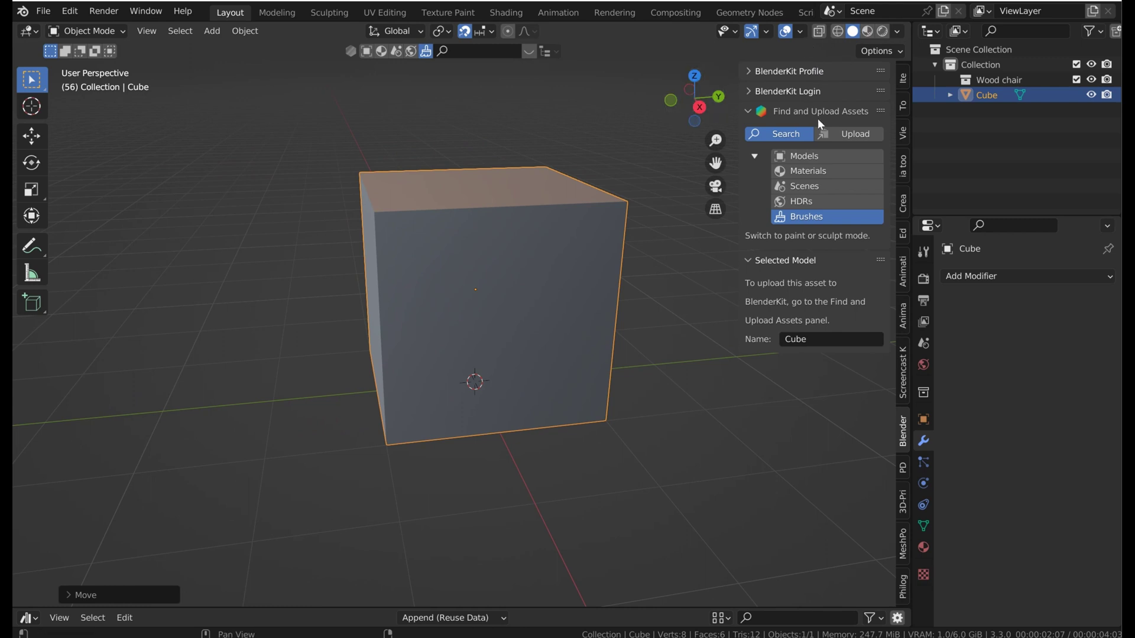
pyautogui.moveTo(615, 207); pyautogui.dragTo(684, 292, button='middle')
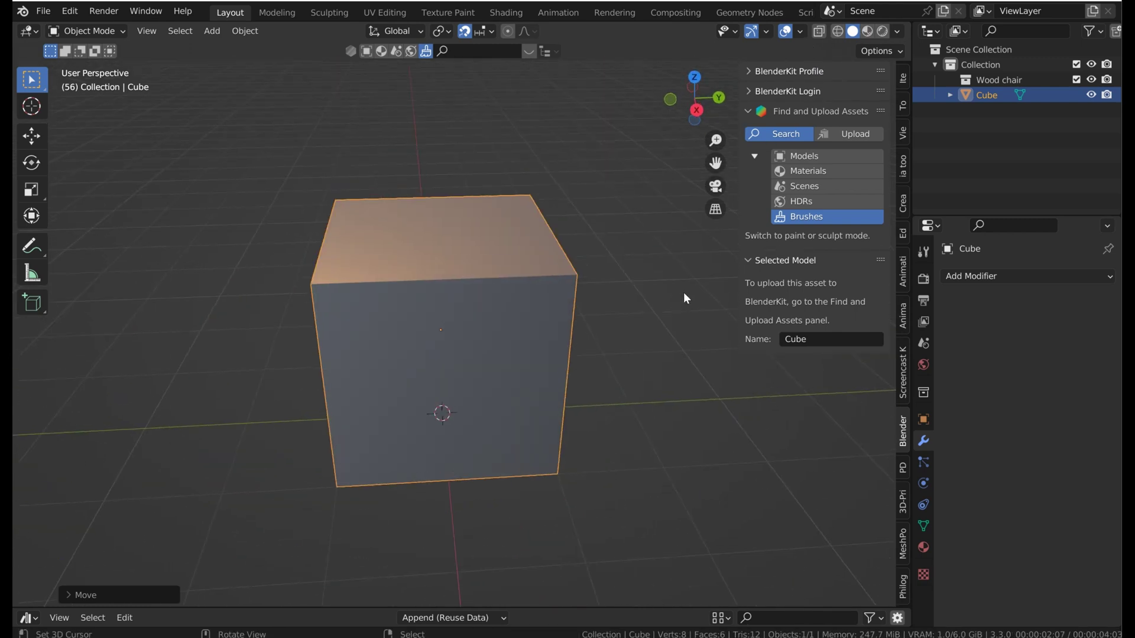
pyautogui.click(992, 273)
pyautogui.click(868, 548)
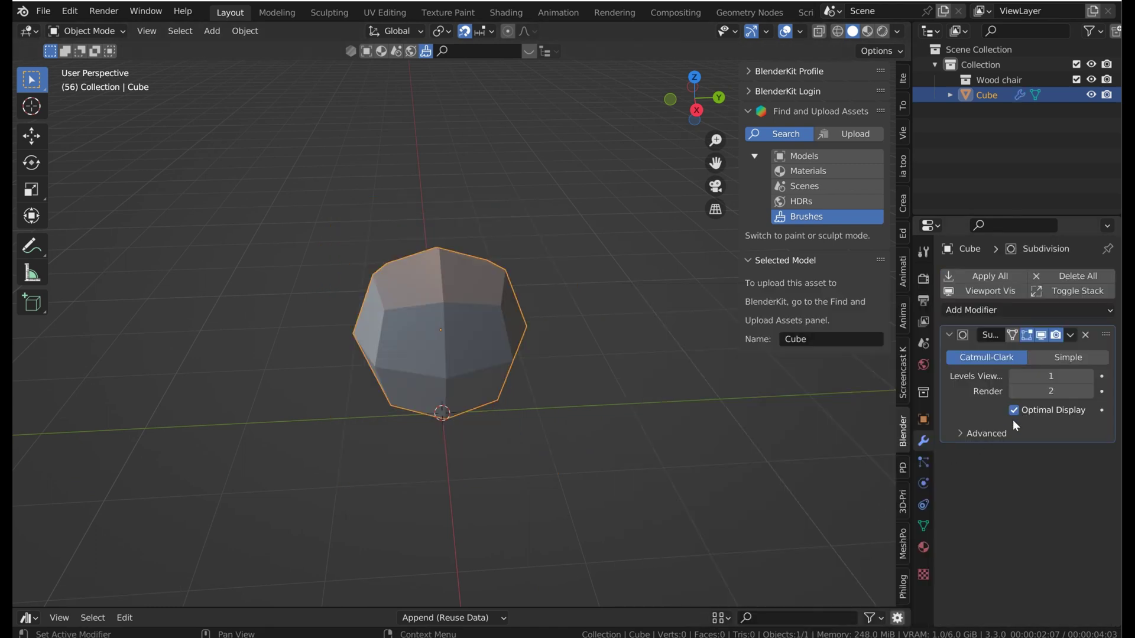
# Raise the Subdivision levels to 5 for both viewport and render.
pyautogui.click(1089, 375)
pyautogui.click(1089, 375)
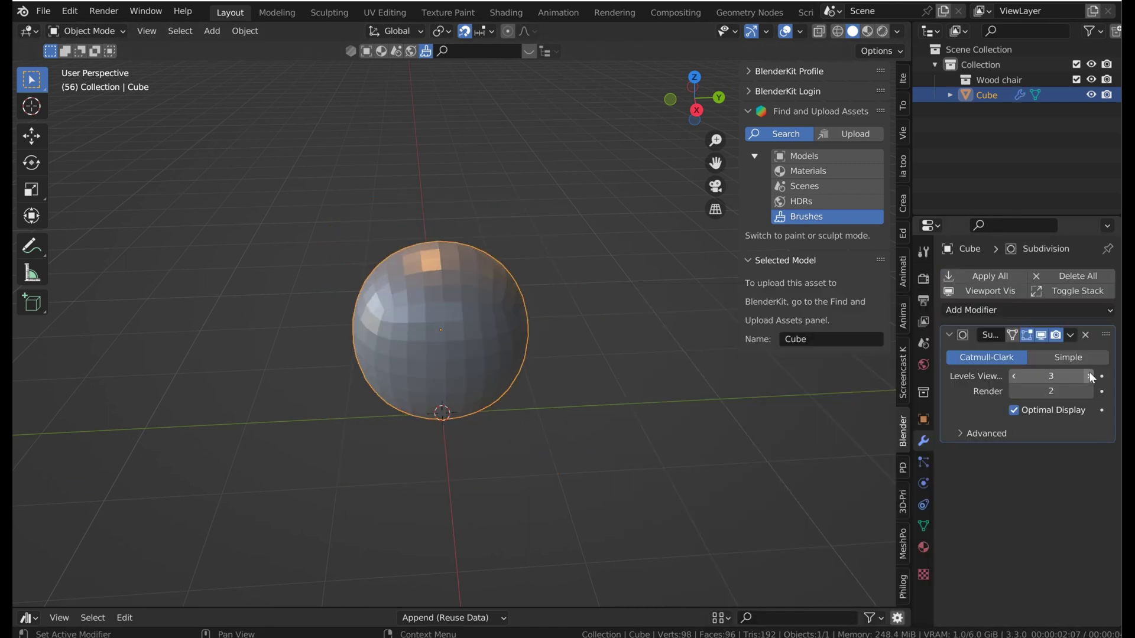
pyautogui.click(1089, 376)
pyautogui.click(1086, 394)
pyautogui.click(1086, 394)
pyautogui.click(1087, 393)
pyautogui.click(1089, 376)
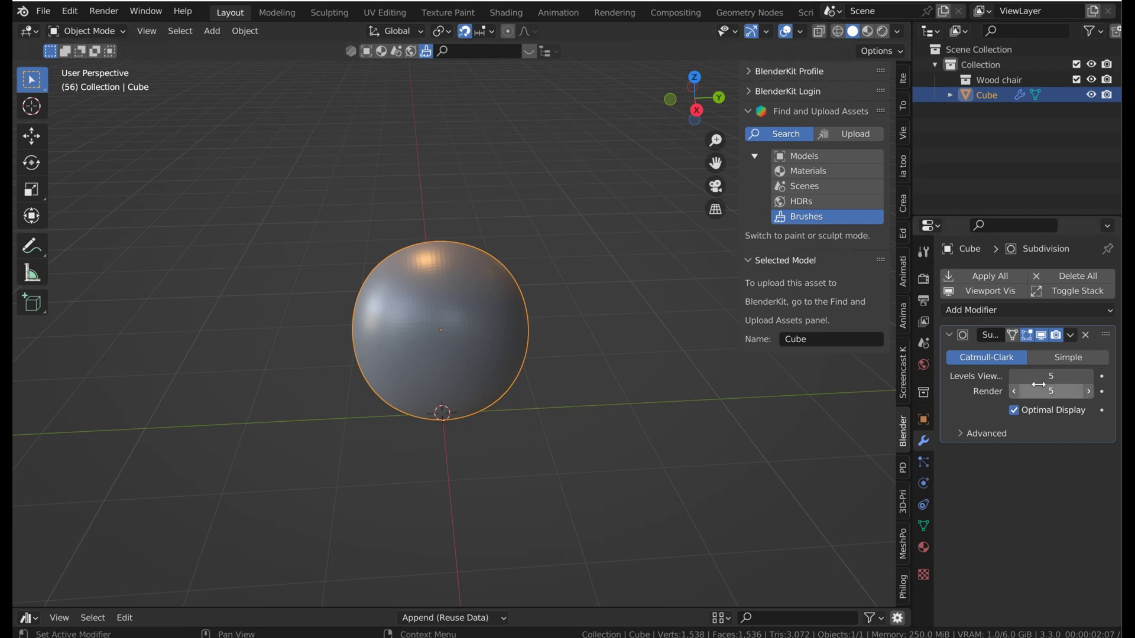
# Apply the subdivision, then add a spherical Cast modifier and apply it.
pyautogui.click(995, 276)
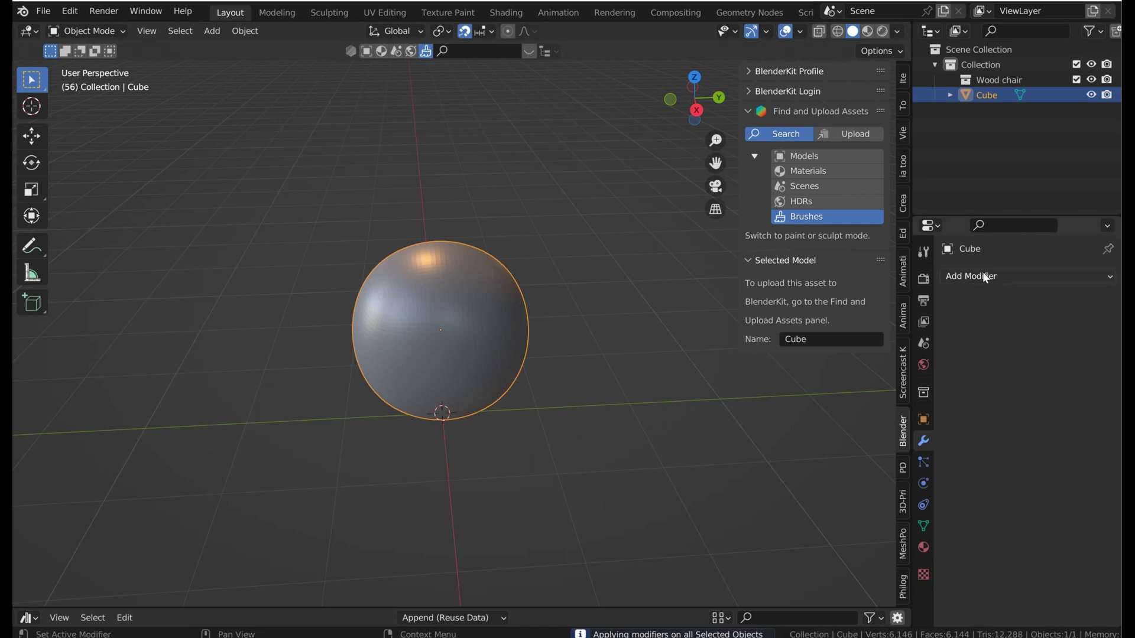
pyautogui.click(984, 276)
pyautogui.click(941, 333)
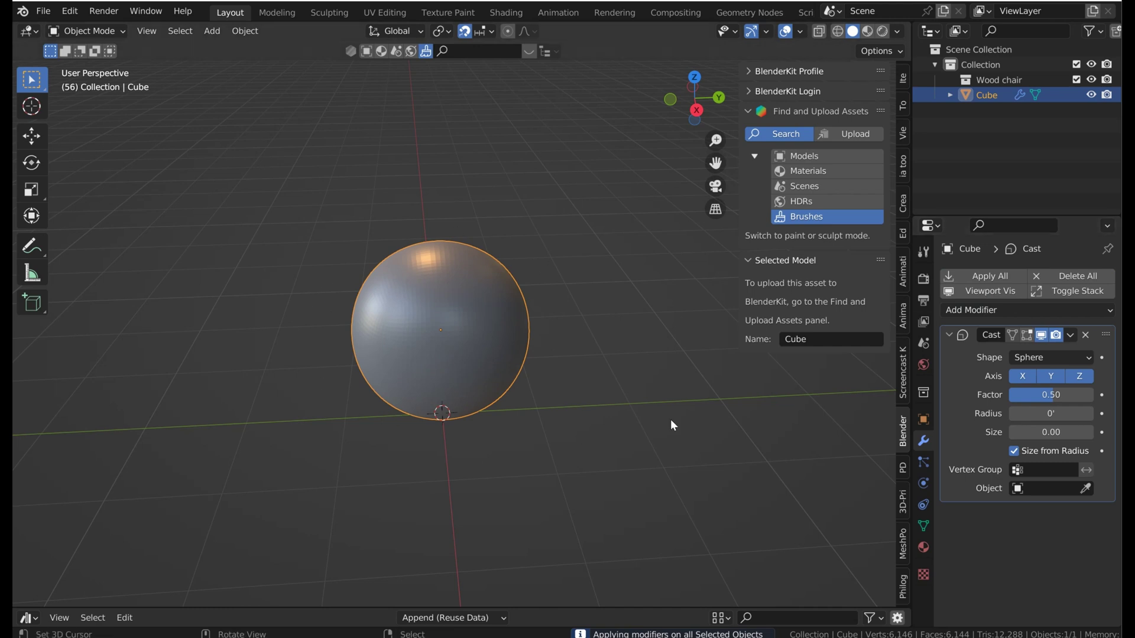
pyautogui.click(988, 275)
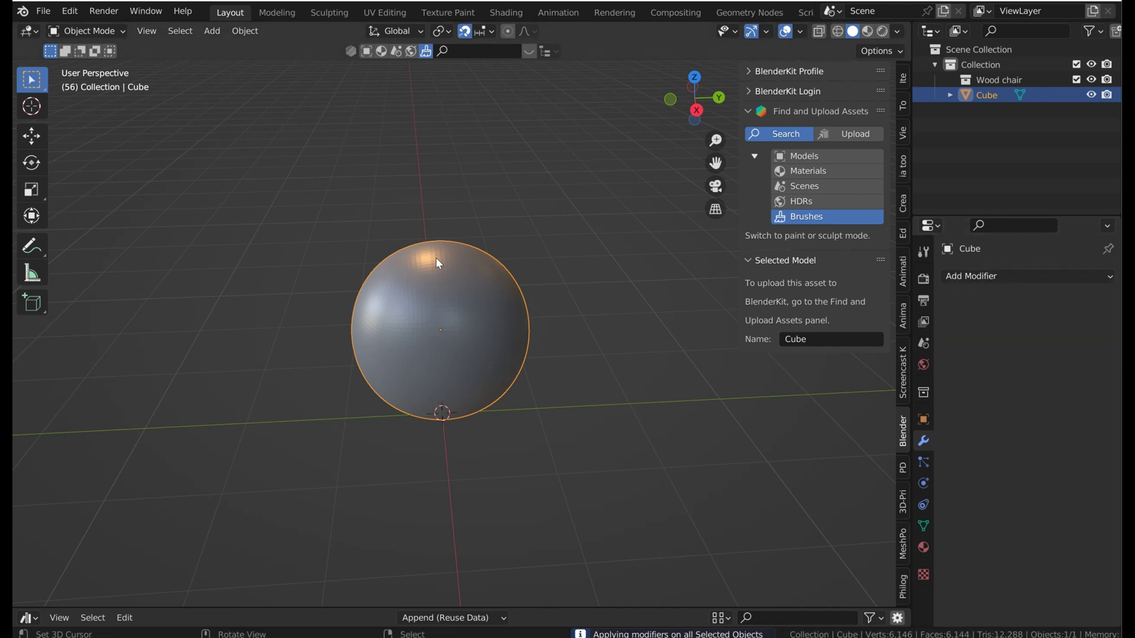
# Give the sphere Shade Smooth from Quick Favorites.
pyautogui.moveTo(443, 270)
pyautogui.mouseDown(button='middle')
pyautogui.moveTo(470, 258)
pyautogui.moveTo(441, 251)
pyautogui.moveTo(466, 272)
pyautogui.mouseUp(button='middle')
pyautogui.press('q')
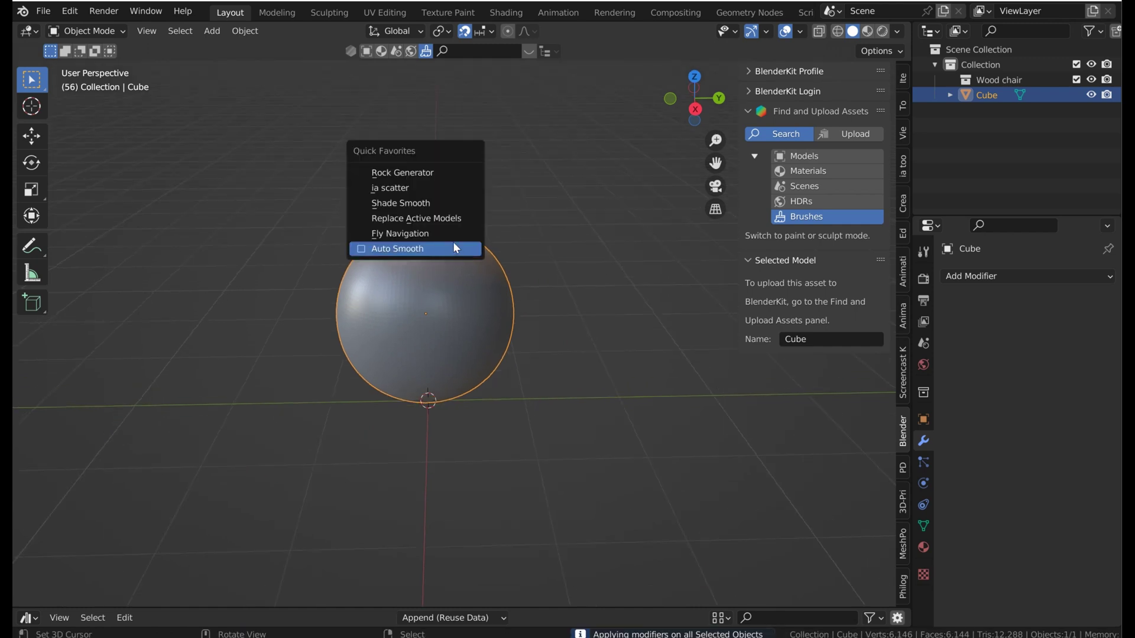
pyautogui.click(419, 205)
pyautogui.press('q')
pyautogui.press('Escape')
pyautogui.moveTo(385, 281); pyautogui.dragTo(488, 318, button='middle')
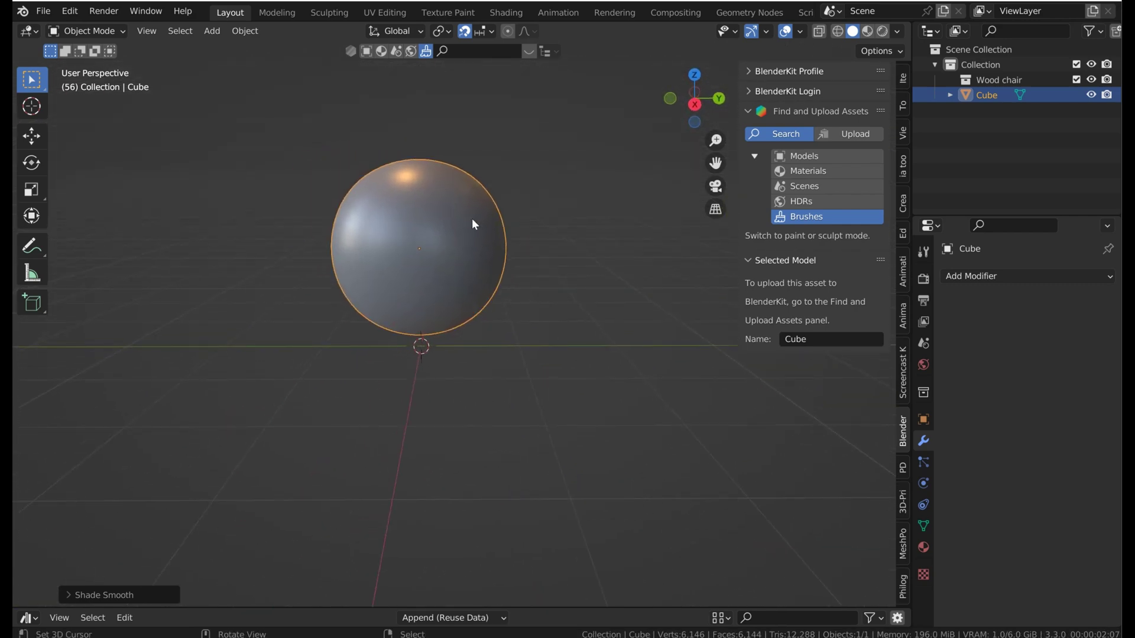
# Switch to the Sculpting workspace, view the sphere from the front, and hide the sidebar.
pyautogui.click(330, 12)
pyautogui.scroll(6, 467, 248)
pyautogui.hotkey('shift', 'c')
pyautogui.press('KP_1')
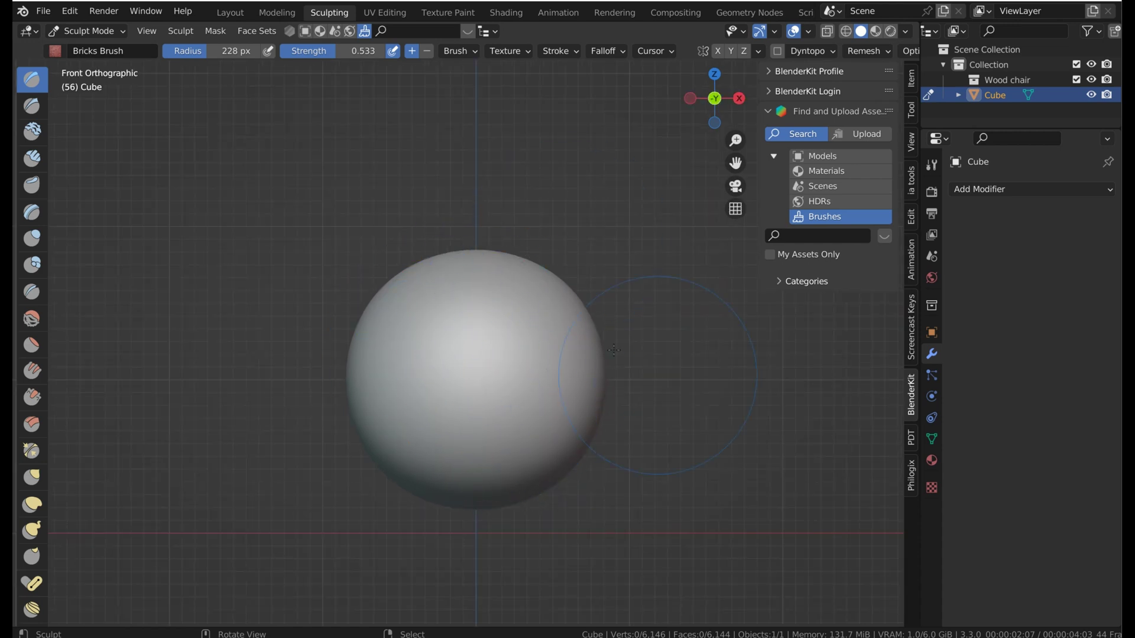
pyautogui.keyDown('shift'); pyautogui.moveTo(562, 406); pyautogui.dragTo(557, 384, button='middle'); pyautogui.keyUp('shift')
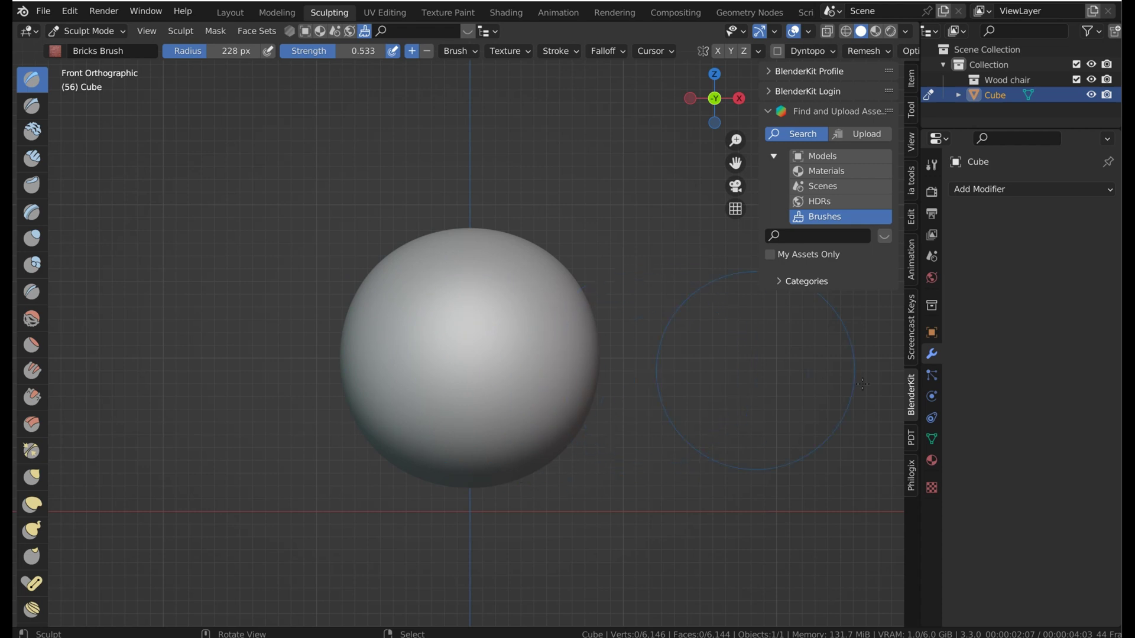
pyautogui.press('n')
pyautogui.press('n')
pyautogui.click(912, 342)
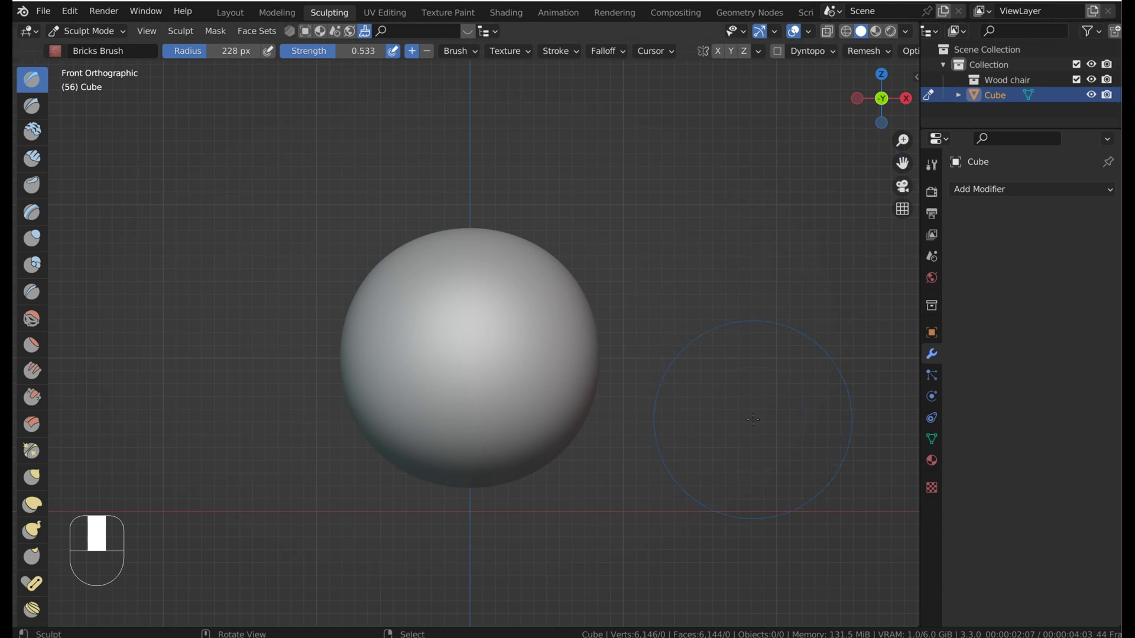
# Reopen a widened BlenderKit sidebar panel and activate its search field.
pyautogui.press('n')
pyautogui.click(911, 408)
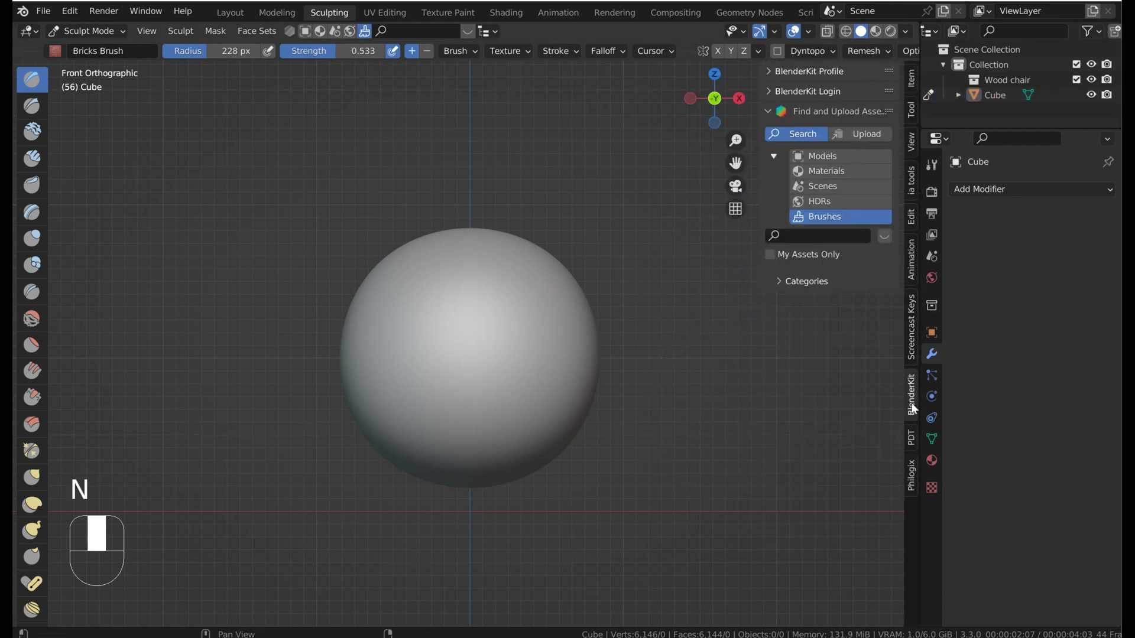
pyautogui.moveTo(758, 223); pyautogui.dragTo(731, 234)
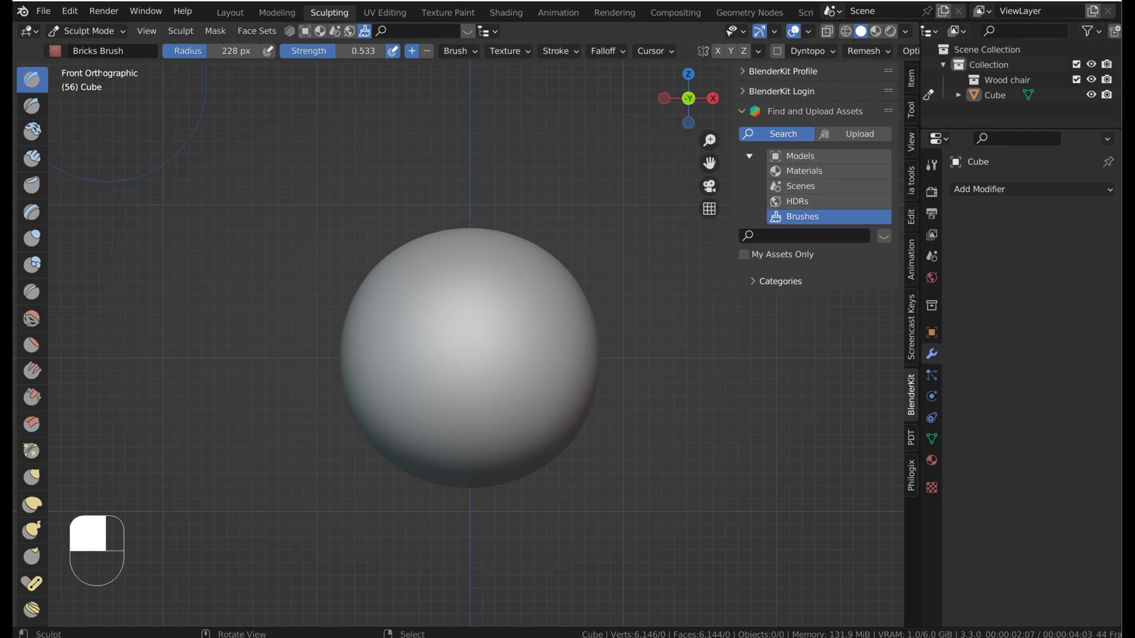
pyautogui.click(57, 52)
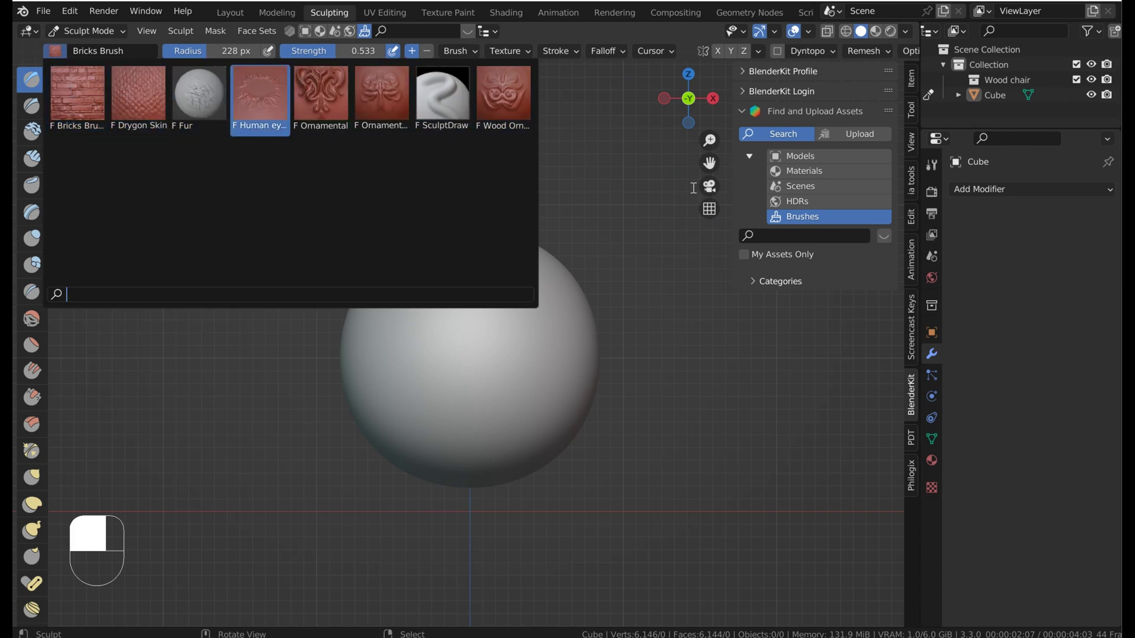
pyautogui.click(807, 236)
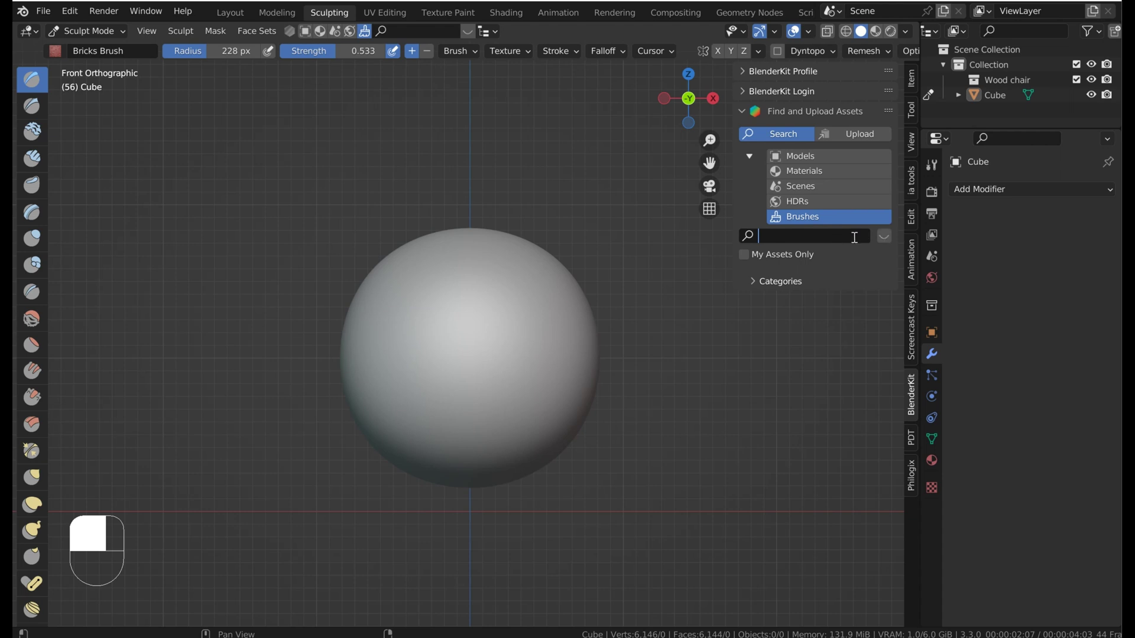
# Run the BlenderKit brush search and browse to the next page of results.
pyautogui.press('Return')
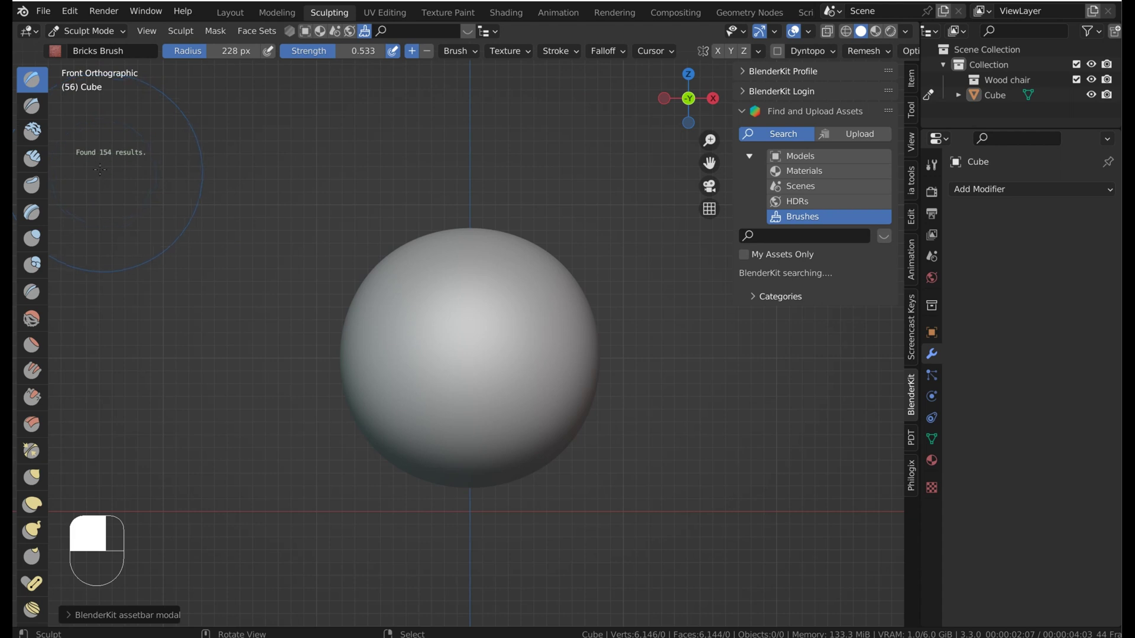
pyautogui.click(883, 236)
pyautogui.moveTo(501, 100)
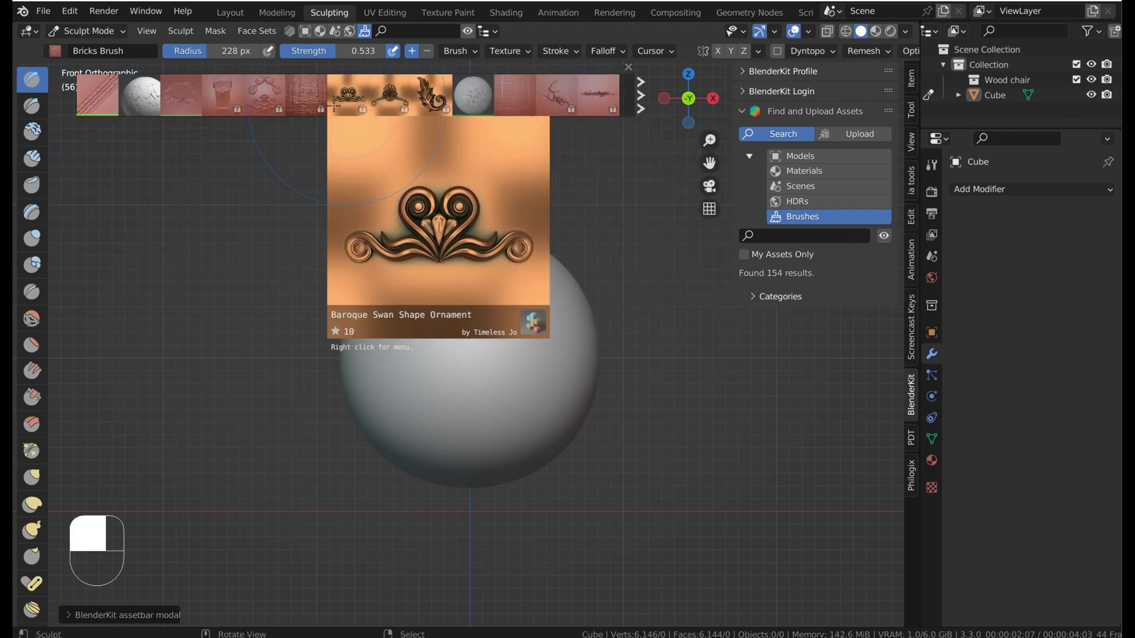
pyautogui.moveTo(320, 106)
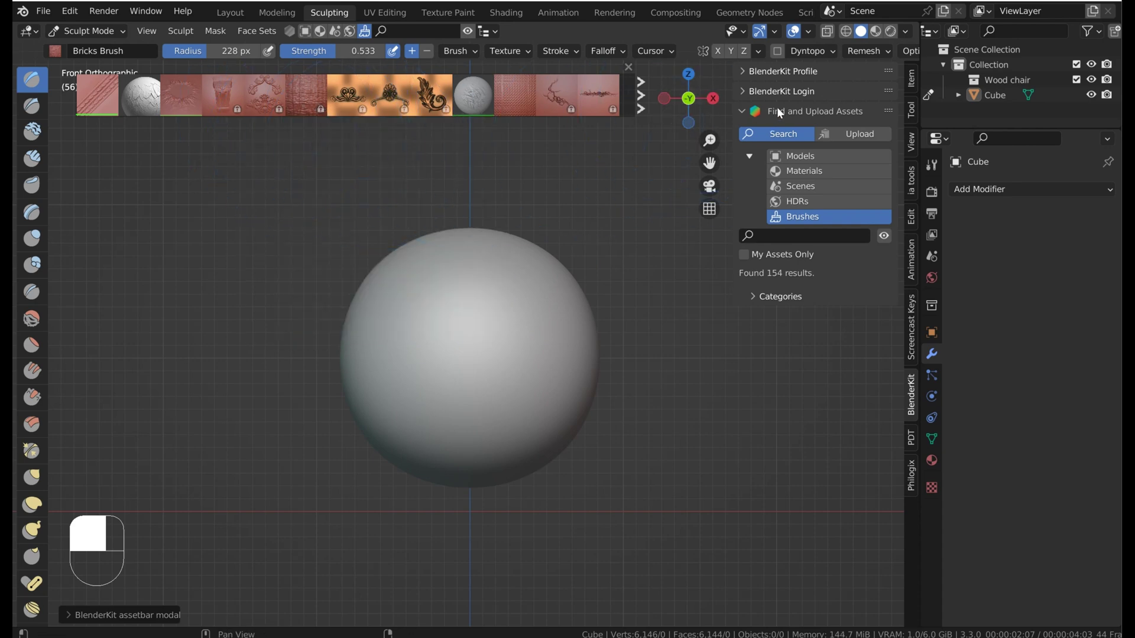
pyautogui.moveTo(198, 96)
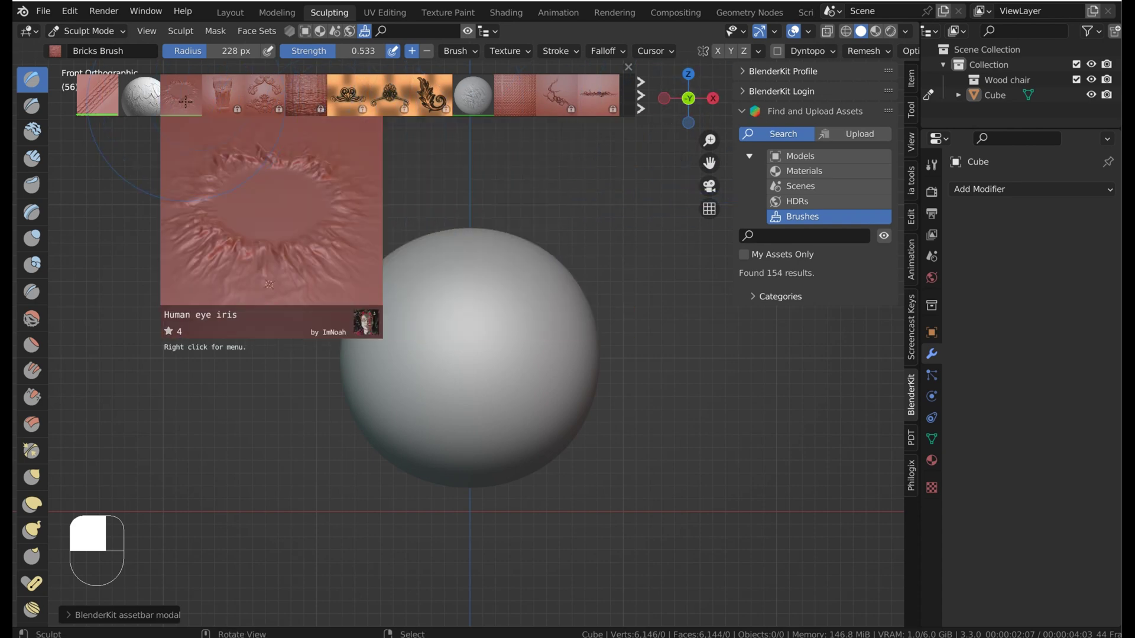
pyautogui.moveTo(138, 97)
pyautogui.click(640, 95)
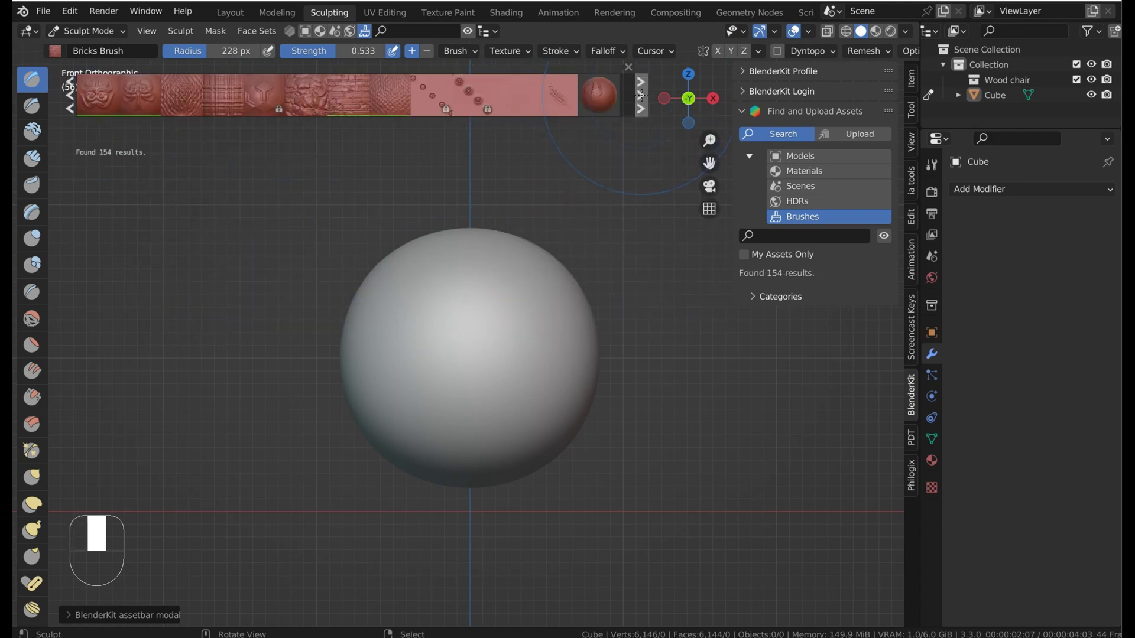
pyautogui.moveTo(346, 83)
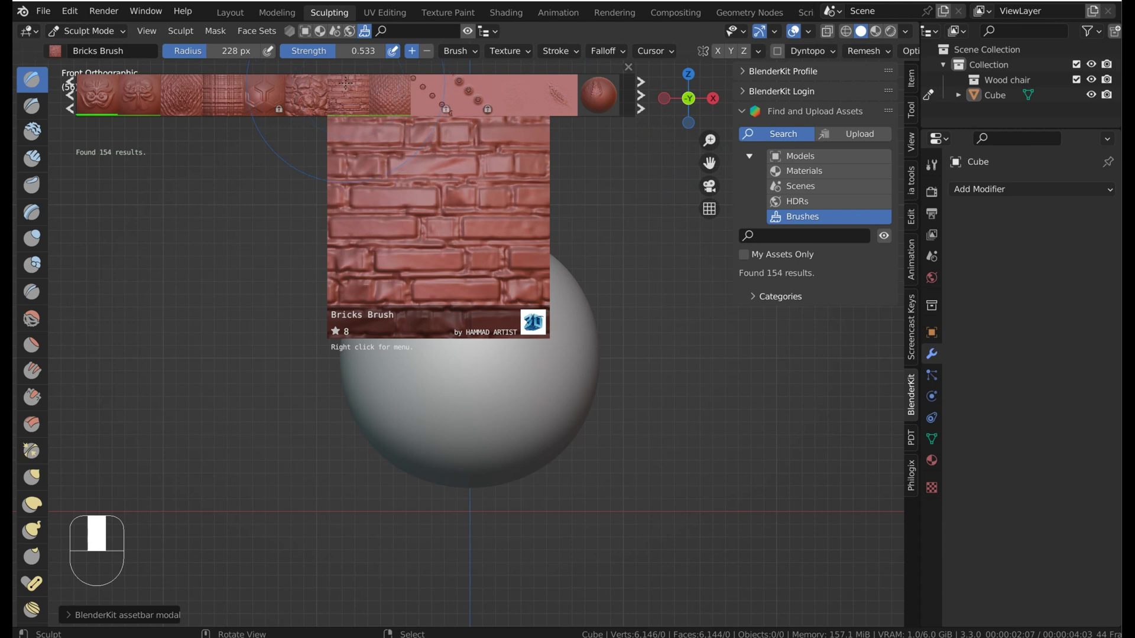
# Download Bricks Brush, Scar with Staples and Square Pattern, then make Bricks Brush active.
pyautogui.moveTo(346, 83); pyautogui.dragTo(326, 232)
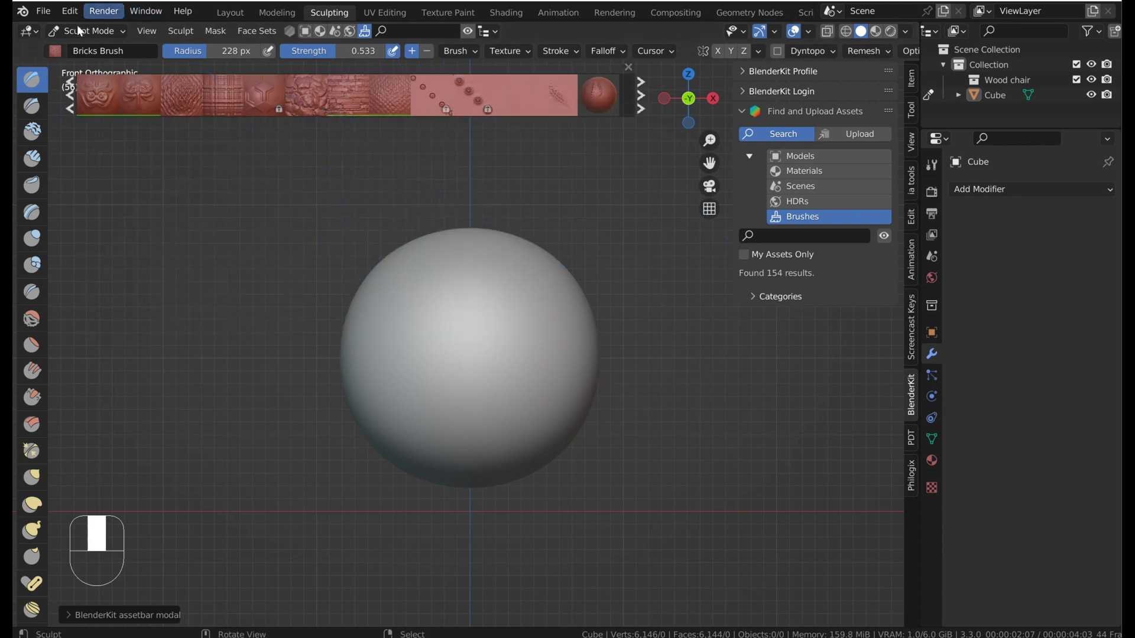
pyautogui.moveTo(559, 95); pyautogui.dragTo(578, 188)
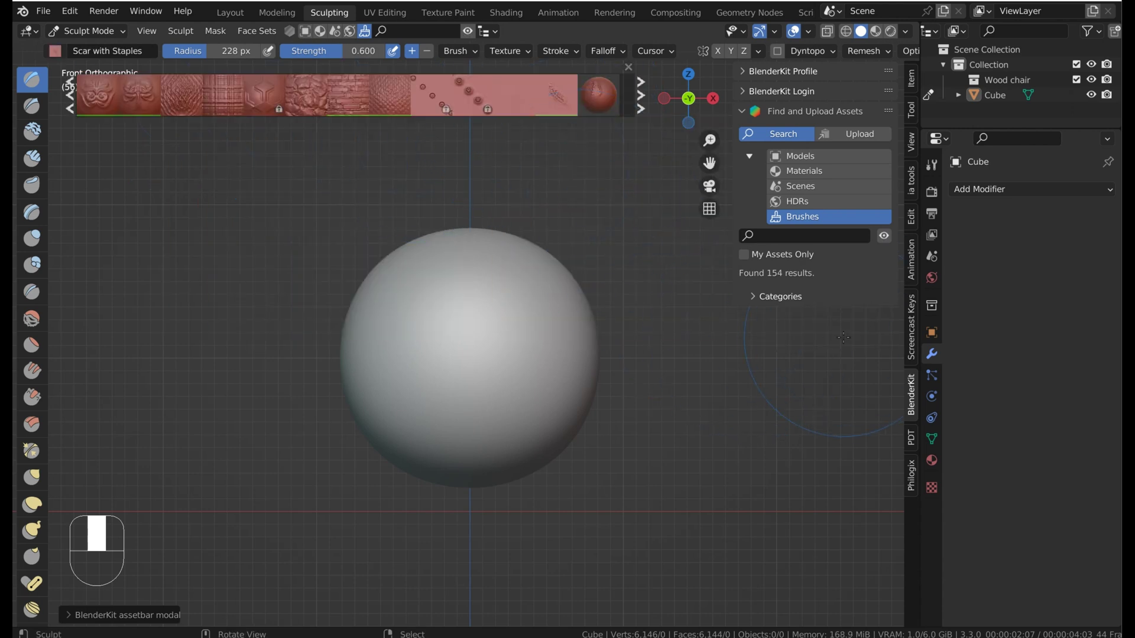
pyautogui.moveTo(353, 90)
pyautogui.moveTo(225, 90)
pyautogui.moveTo(224, 90)
pyautogui.mouseDown()
pyautogui.moveTo(851, 366)
pyautogui.moveTo(804, 297)
pyautogui.moveTo(715, 437)
pyautogui.mouseUp()
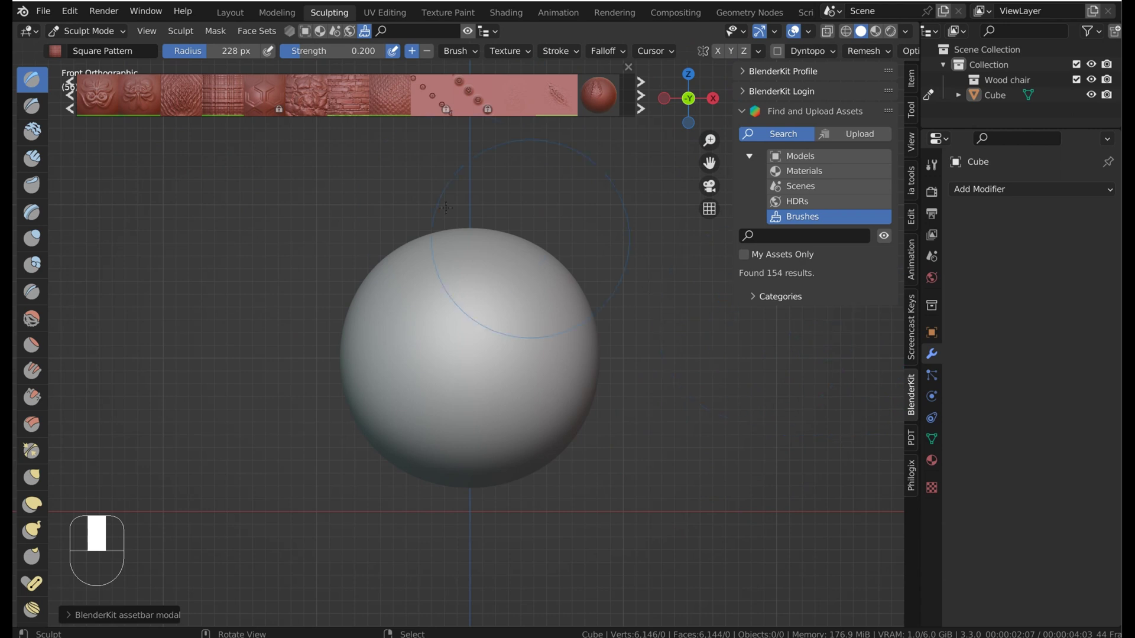
pyautogui.click(129, 59)
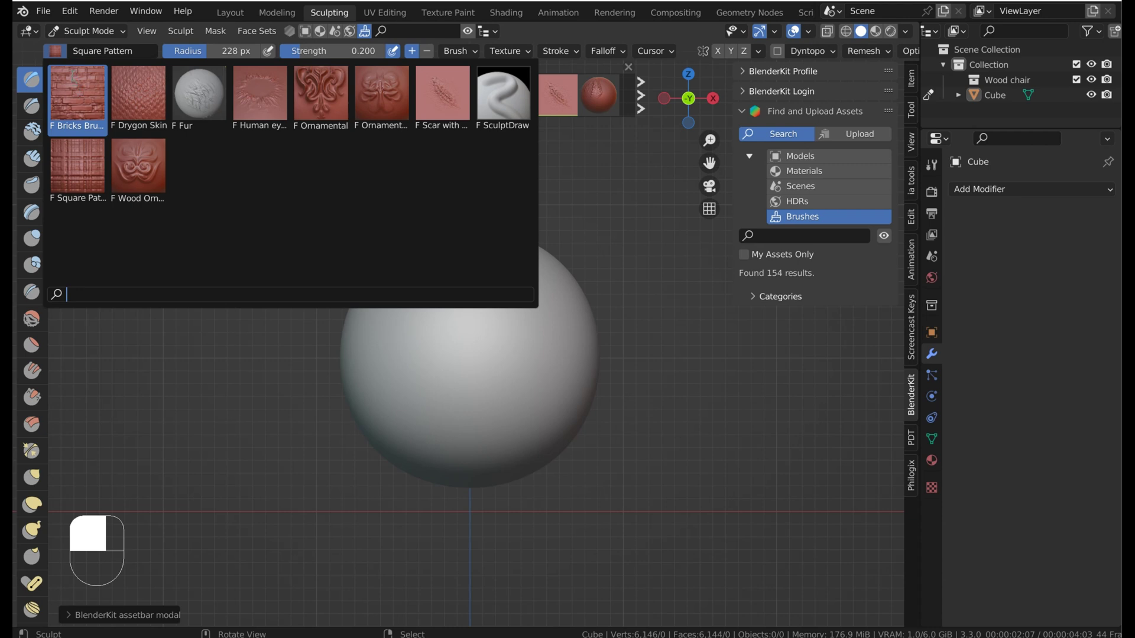
pyautogui.click(79, 95)
# Keep the Bricks Brush, raise its strength to 1.000, and turn on dynamic topology.
pyautogui.click(57, 51)
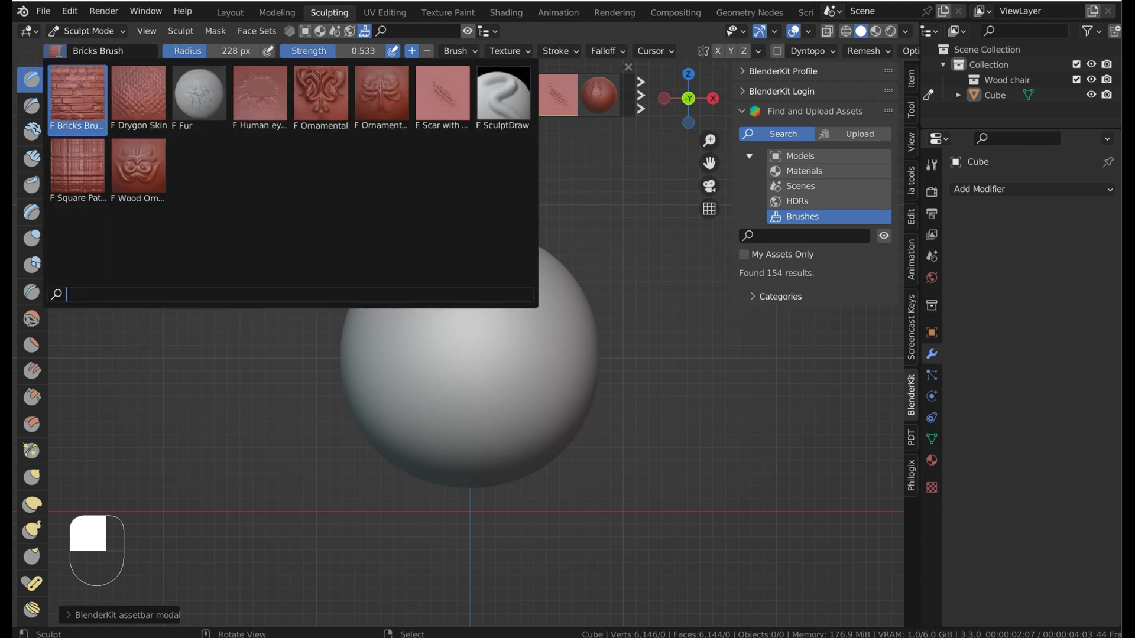
pyautogui.click(71, 88)
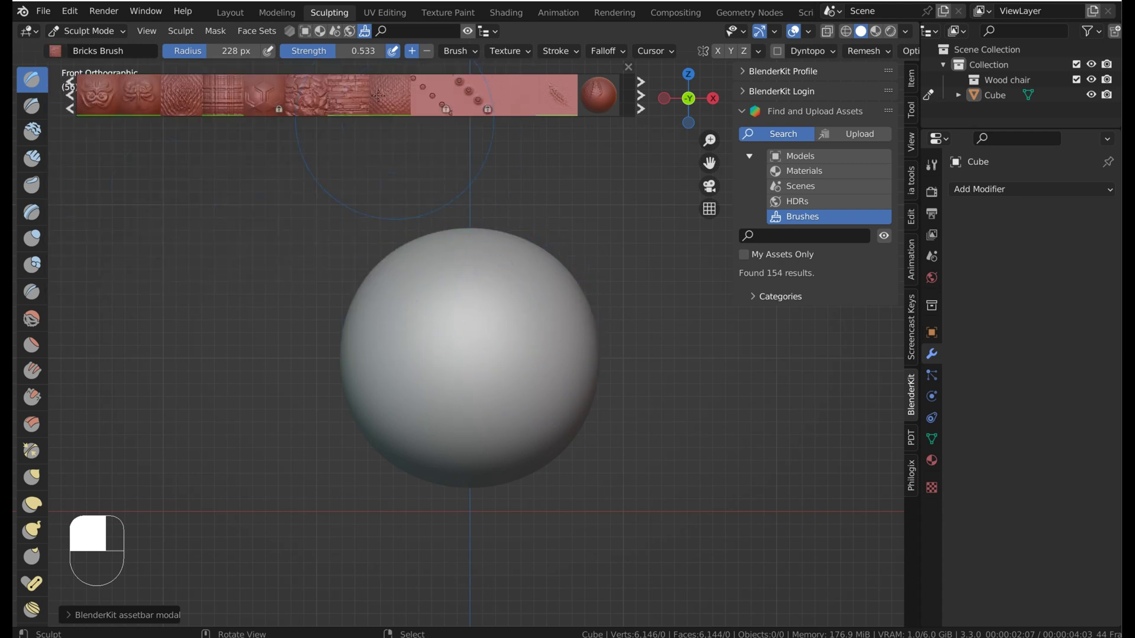
pyautogui.moveTo(334, 49); pyautogui.dragTo(384, 50)
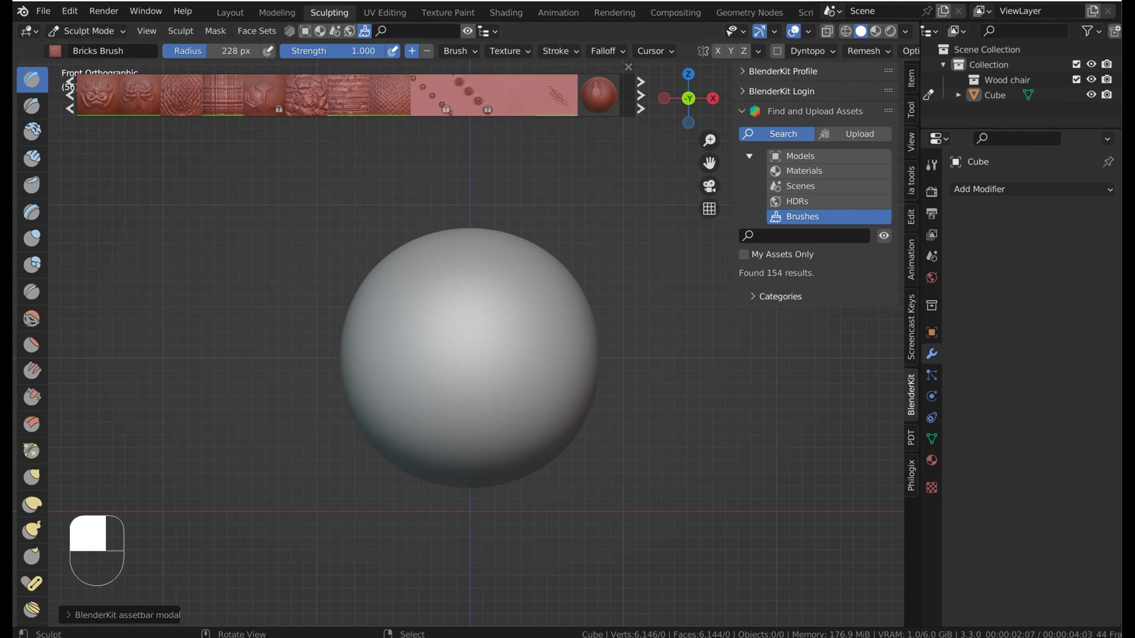
pyautogui.click(777, 51)
pyautogui.click(744, 75)
# Set the brush radius to 371 px and the dyntopo detail size to 7.44 px.
pyautogui.click(828, 52)
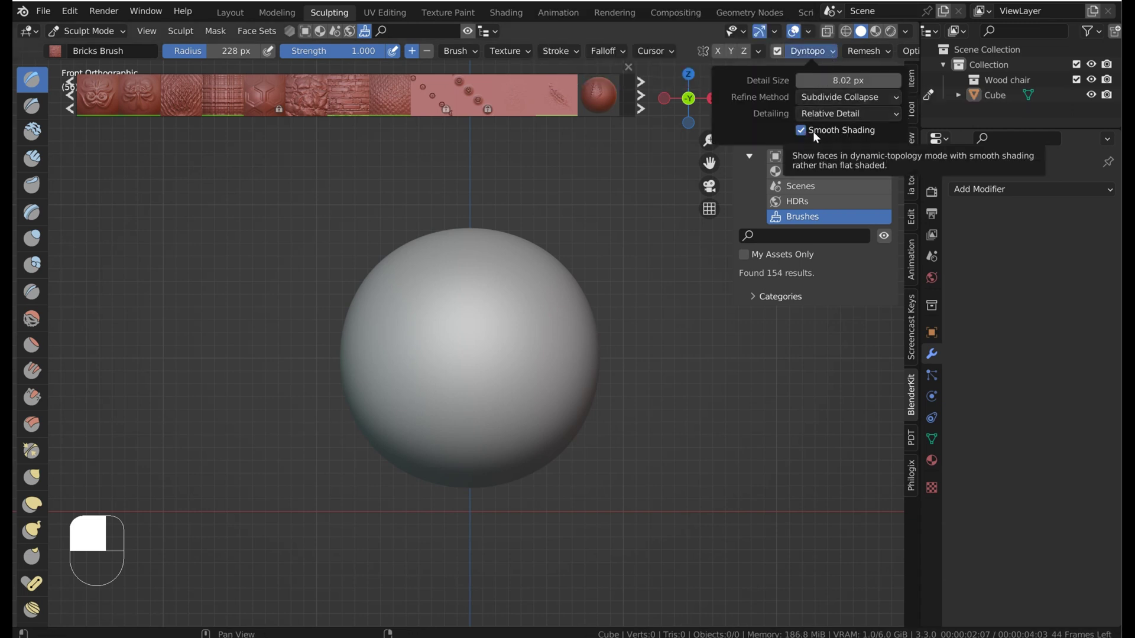
pyautogui.click(835, 52)
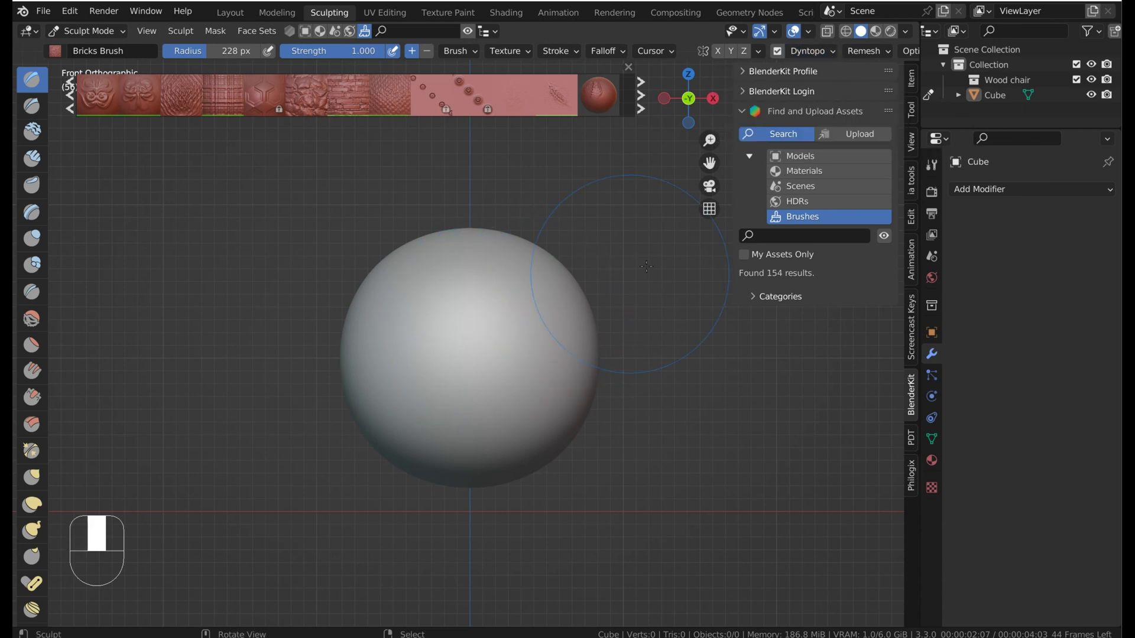
pyautogui.press('f')
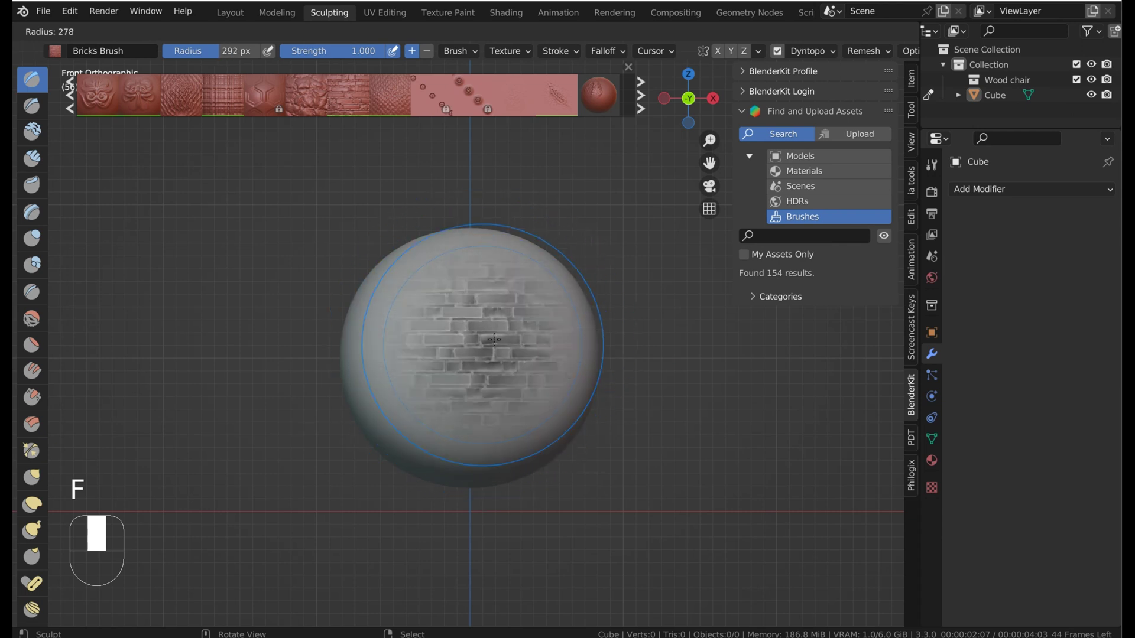
pyautogui.click(545, 316)
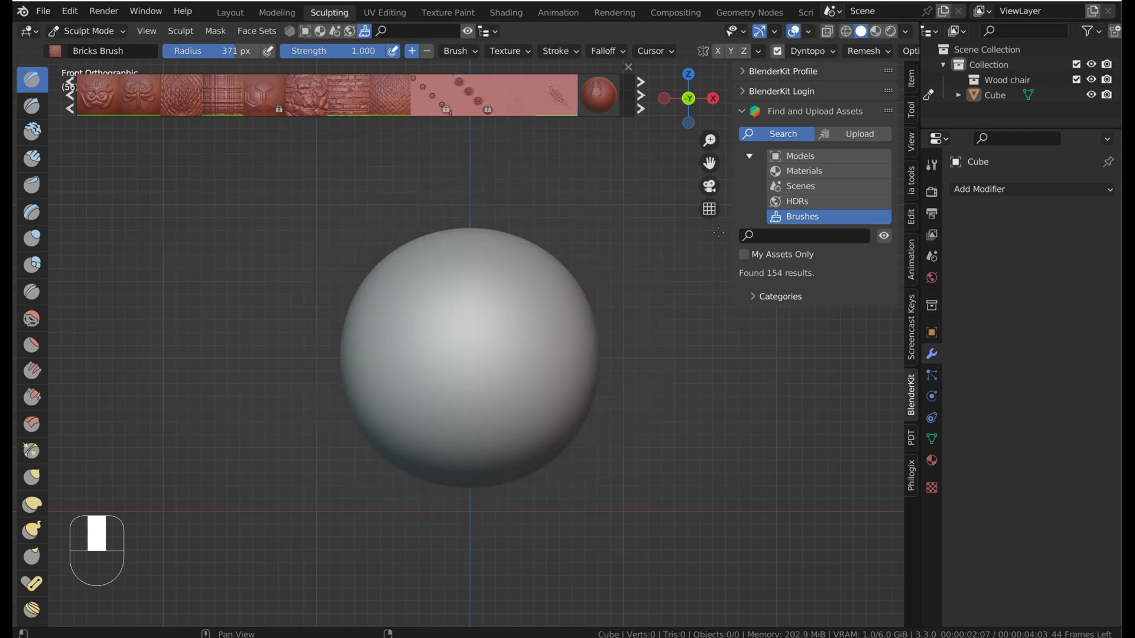
pyautogui.click(832, 46)
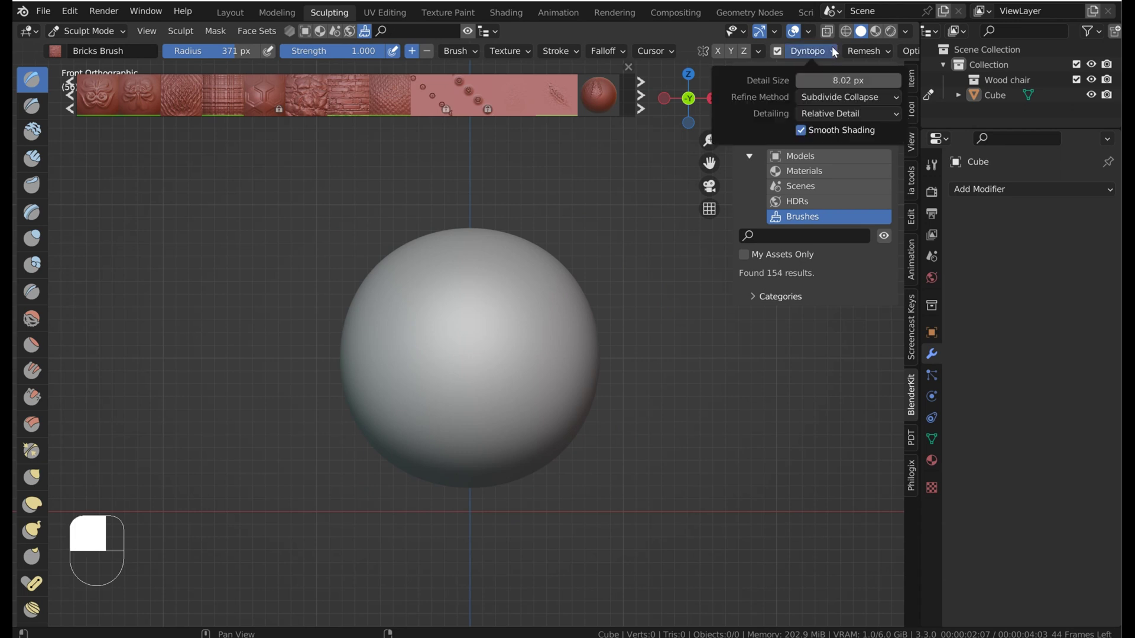
pyautogui.moveTo(863, 85)
pyautogui.mouseDown()
pyautogui.moveTo(852, 85)
pyautogui.moveTo(862, 82)
pyautogui.mouseUp()
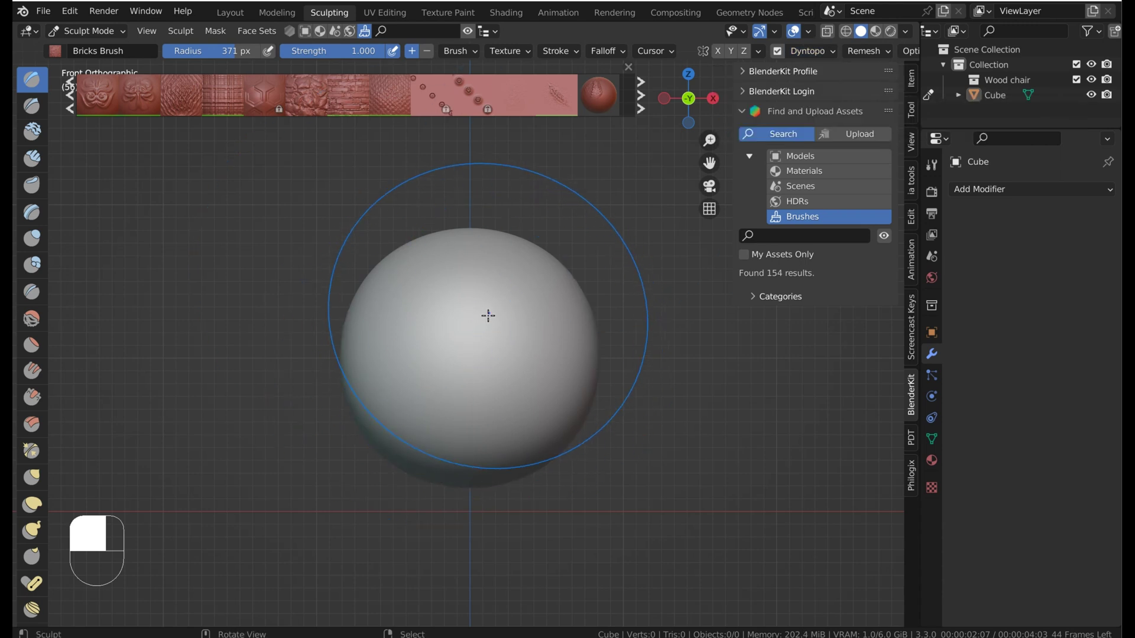
# Stamp bricks across the sphere, undo them, stamp a new centre patch, and check the side view.
pyautogui.moveTo(477, 337)
pyautogui.mouseDown()
pyautogui.moveTo(481, 326)
pyautogui.moveTo(416, 290)
pyautogui.moveTo(519, 279)
pyautogui.moveTo(494, 464)
pyautogui.mouseUp()
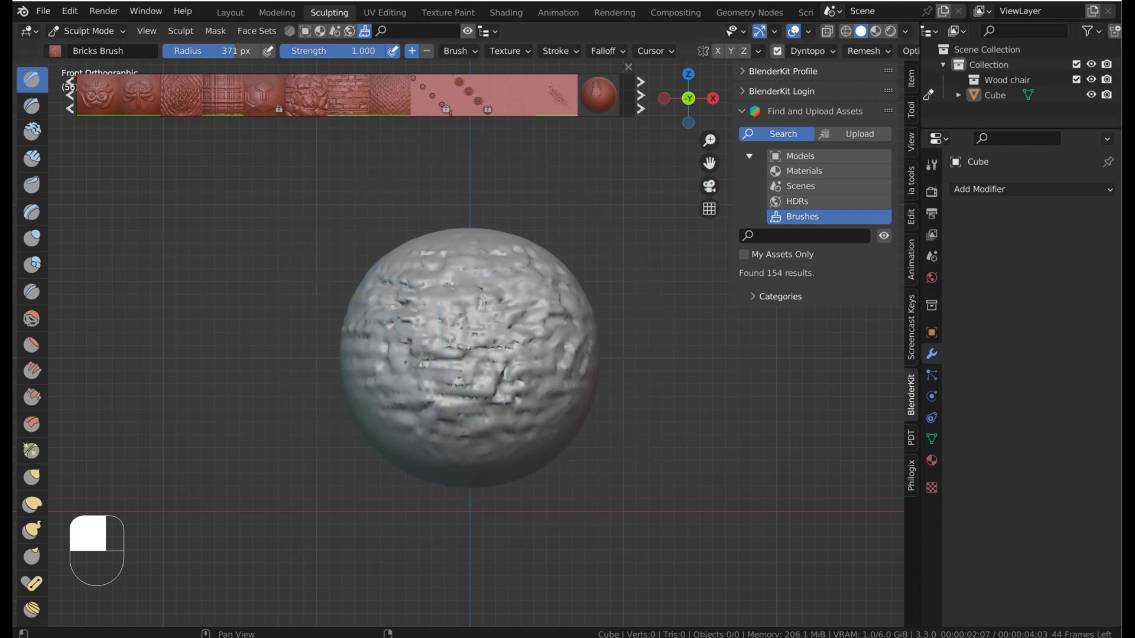
pyautogui.hotkey('ctrl', 'z')
pyautogui.moveTo(477, 334); pyautogui.dragTo(461, 351)
pyautogui.scroll(3, 482, 343)
pyautogui.moveTo(482, 342)
pyautogui.mouseDown(button='middle')
pyautogui.moveTo(519, 342)
pyautogui.moveTo(583, 380)
pyautogui.moveTo(628, 350)
pyautogui.moveTo(574, 351)
pyautogui.moveTo(489, 332)
pyautogui.mouseUp(button='middle')
pyautogui.press('KP_3')
pyautogui.press('KP_1')
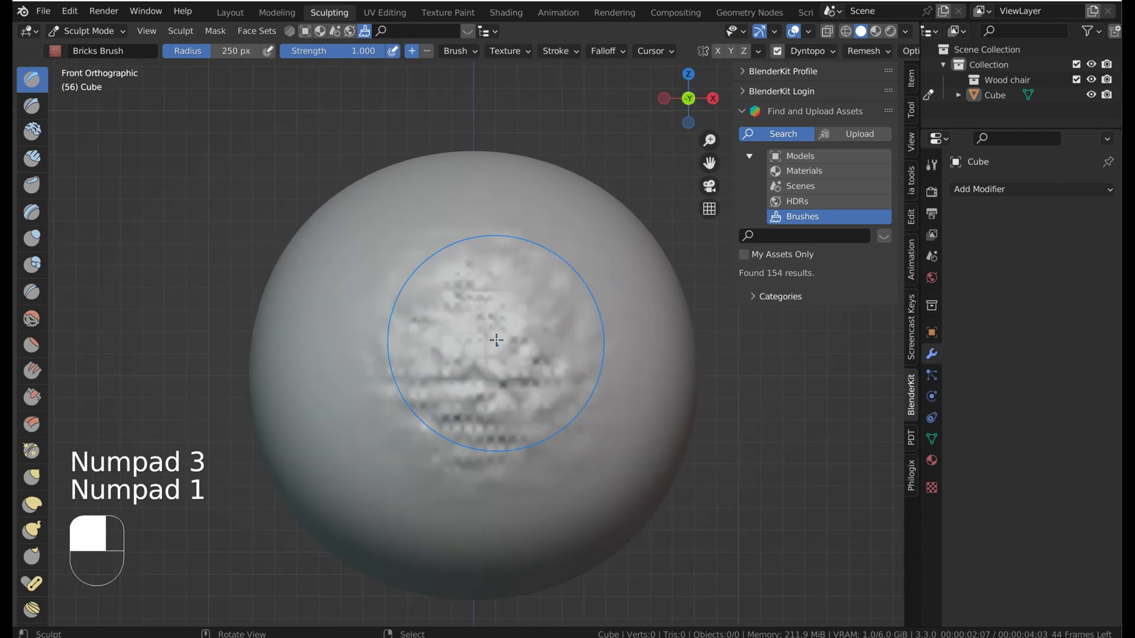
# Lower Bricks strength to 0.713, set radius to 299 px, and paint bricks across the sphere.
pyautogui.moveTo(371, 49); pyautogui.dragTo(212, 63)
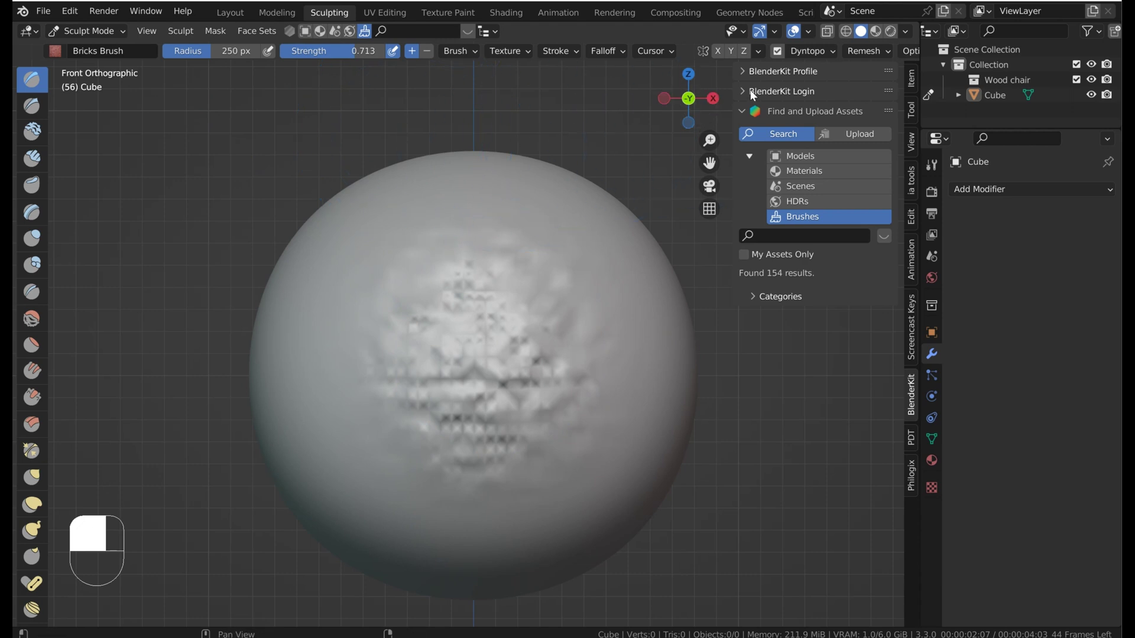
pyautogui.click(818, 52)
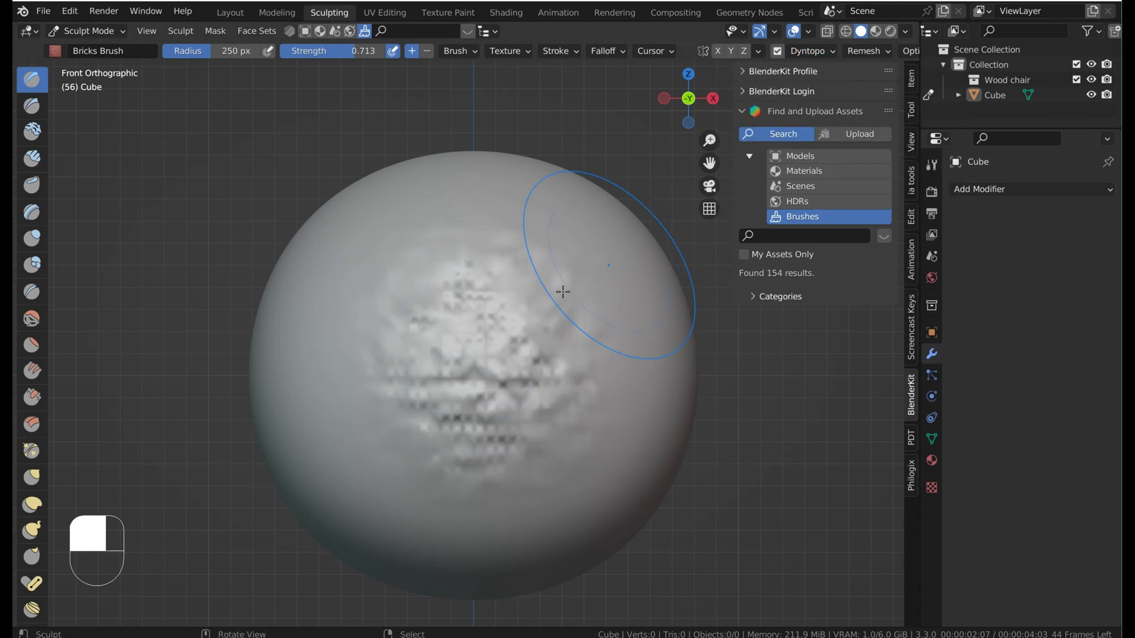
pyautogui.moveTo(457, 254); pyautogui.dragTo(438, 254)
pyautogui.press('f')
pyautogui.click(477, 236)
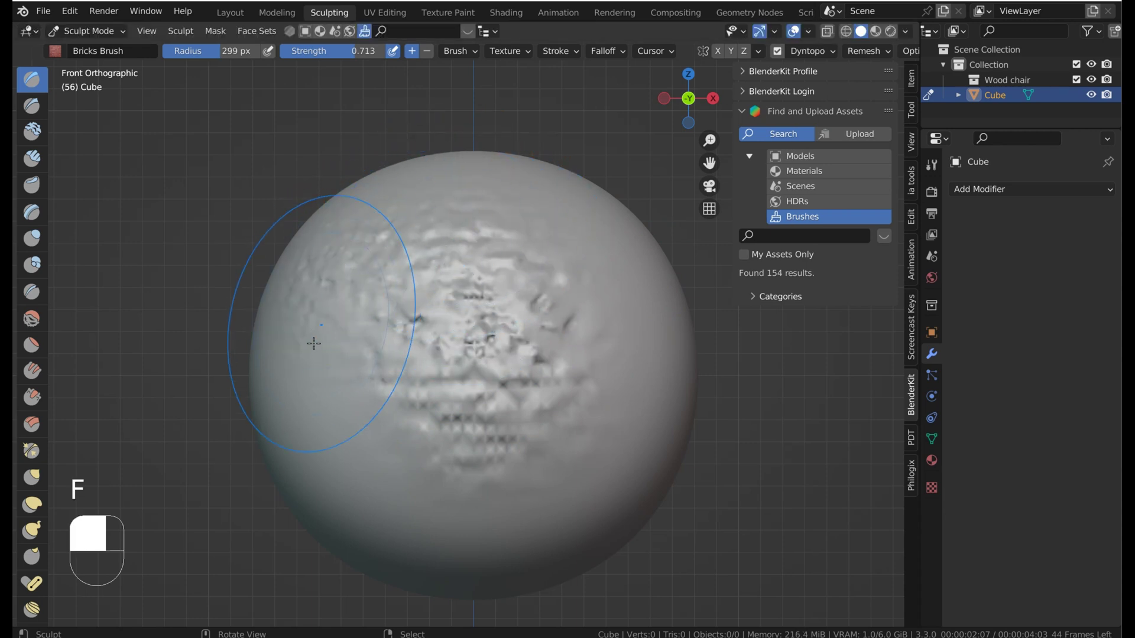
pyautogui.moveTo(314, 351)
pyautogui.mouseDown()
pyautogui.moveTo(419, 406)
pyautogui.moveTo(612, 357)
pyautogui.moveTo(599, 262)
pyautogui.moveTo(497, 226)
pyautogui.moveTo(369, 350)
pyautogui.moveTo(350, 449)
pyautogui.moveTo(369, 435)
pyautogui.moveTo(330, 472)
pyautogui.moveTo(451, 506)
pyautogui.moveTo(603, 500)
pyautogui.moveTo(666, 422)
pyautogui.moveTo(669, 347)
pyautogui.moveTo(615, 261)
pyautogui.moveTo(457, 171)
pyautogui.moveTo(318, 239)
pyautogui.moveTo(252, 347)
pyautogui.moveTo(253, 374)
pyautogui.moveTo(571, 263)
pyautogui.moveTo(575, 202)
pyautogui.moveTo(453, 187)
pyautogui.mouseUp()
# Orbit around the sphere to inspect the new brick texture.
pyautogui.moveTo(453, 187)
pyautogui.mouseDown(button='middle')
pyautogui.moveTo(474, 331)
pyautogui.moveTo(587, 330)
pyautogui.mouseUp(button='middle')
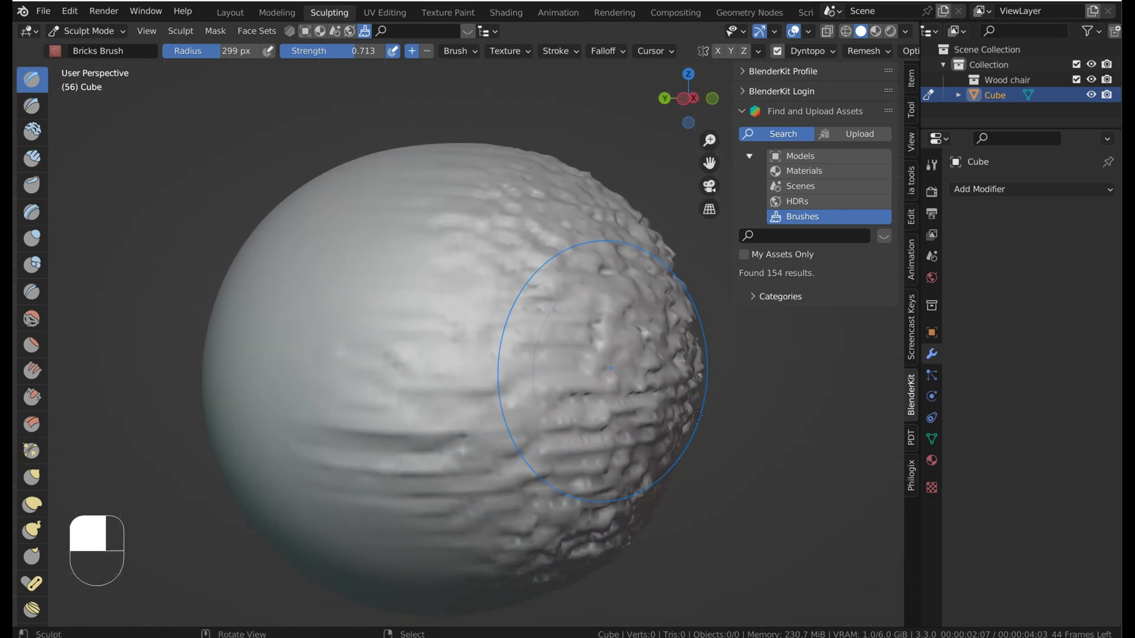
pyautogui.moveTo(751, 431); pyautogui.dragTo(734, 398, button='middle')
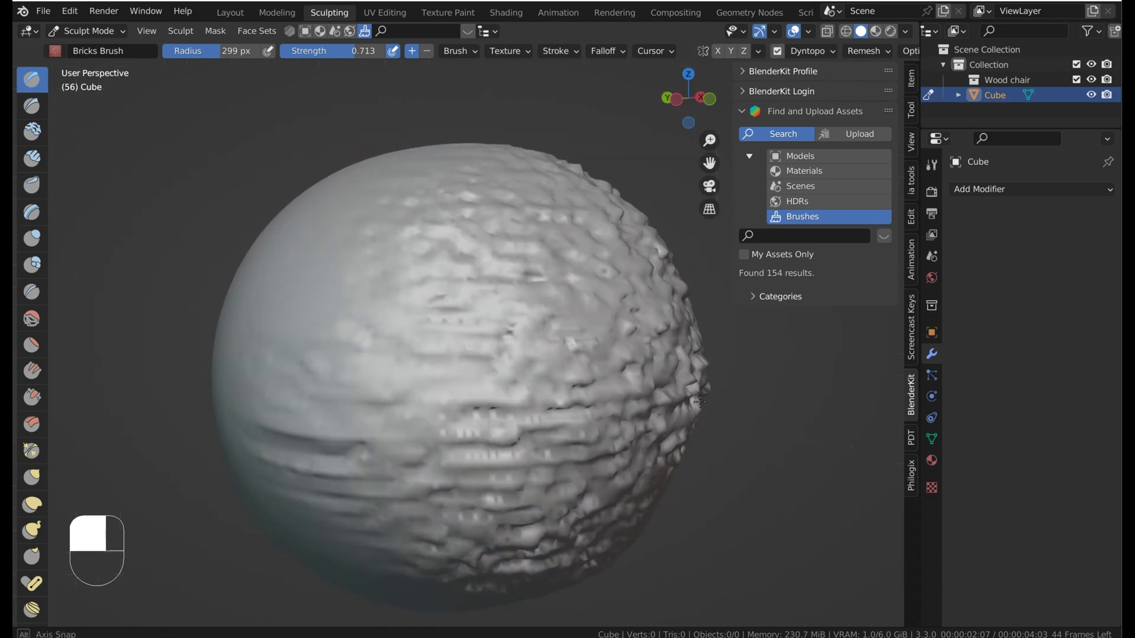
pyautogui.moveTo(700, 402); pyautogui.dragTo(503, 407, button='middle')
pyautogui.click(117, 53)
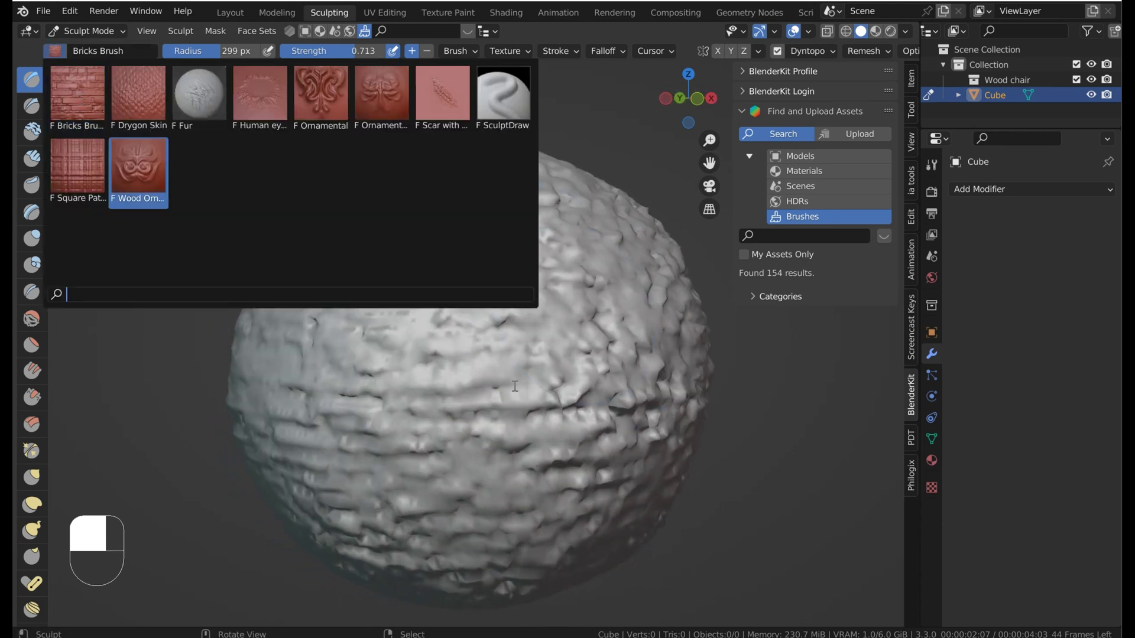
pyautogui.click(628, 108)
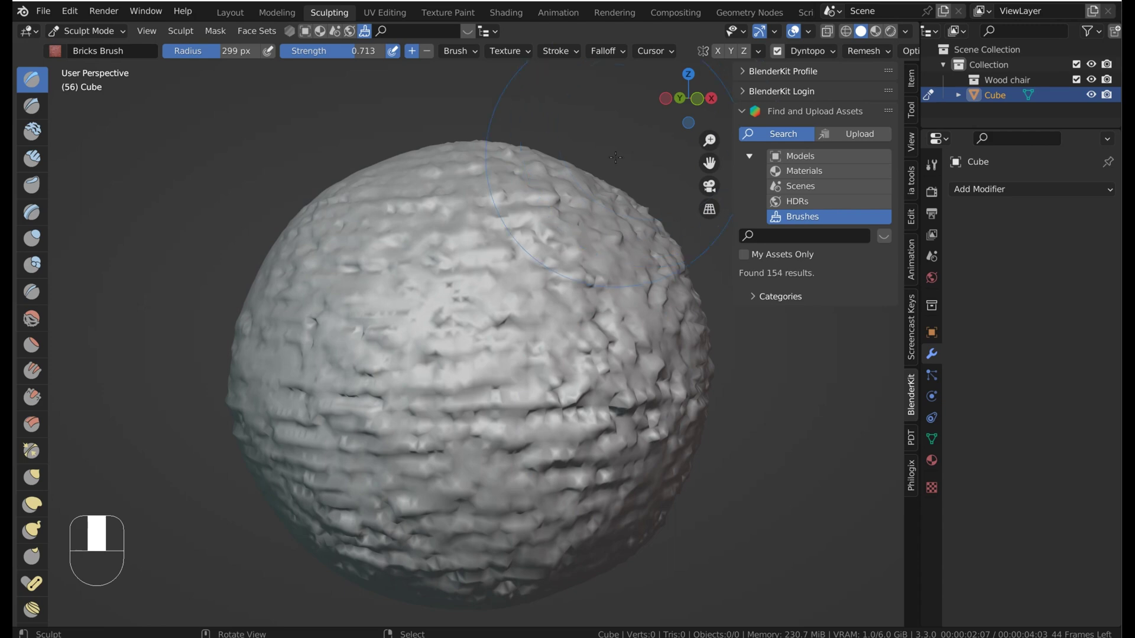
pyautogui.moveTo(582, 156)
pyautogui.mouseDown(button='middle')
pyautogui.moveTo(575, 256)
pyautogui.moveTo(607, 190)
pyautogui.moveTo(557, 191)
pyautogui.mouseUp(button='middle')
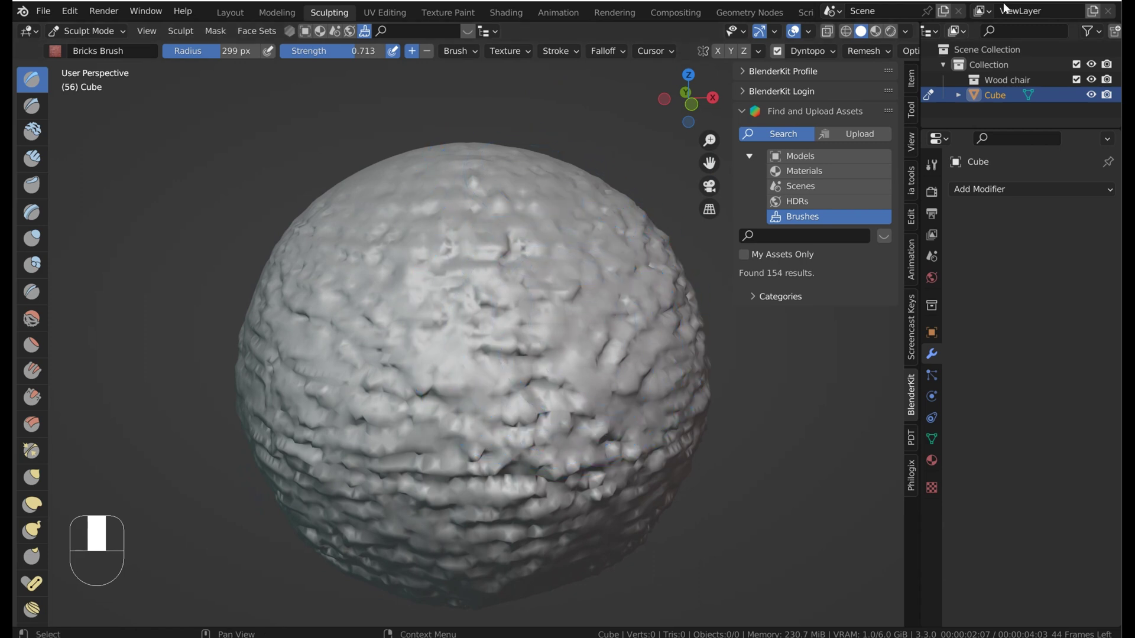
pyautogui.moveTo(458, 304)
pyautogui.mouseDown(button='middle')
pyautogui.moveTo(486, 309)
pyautogui.moveTo(442, 297)
pyautogui.mouseUp(button='middle')
pyautogui.moveTo(445, 231)
pyautogui.mouseDown(button='middle')
pyautogui.moveTo(366, 215)
pyautogui.moveTo(198, 99)
pyautogui.mouseUp(button='middle')
# Switch to the Ornamental Design brush and stamp an ornamental imprint on the sphere.
pyautogui.click(56, 50)
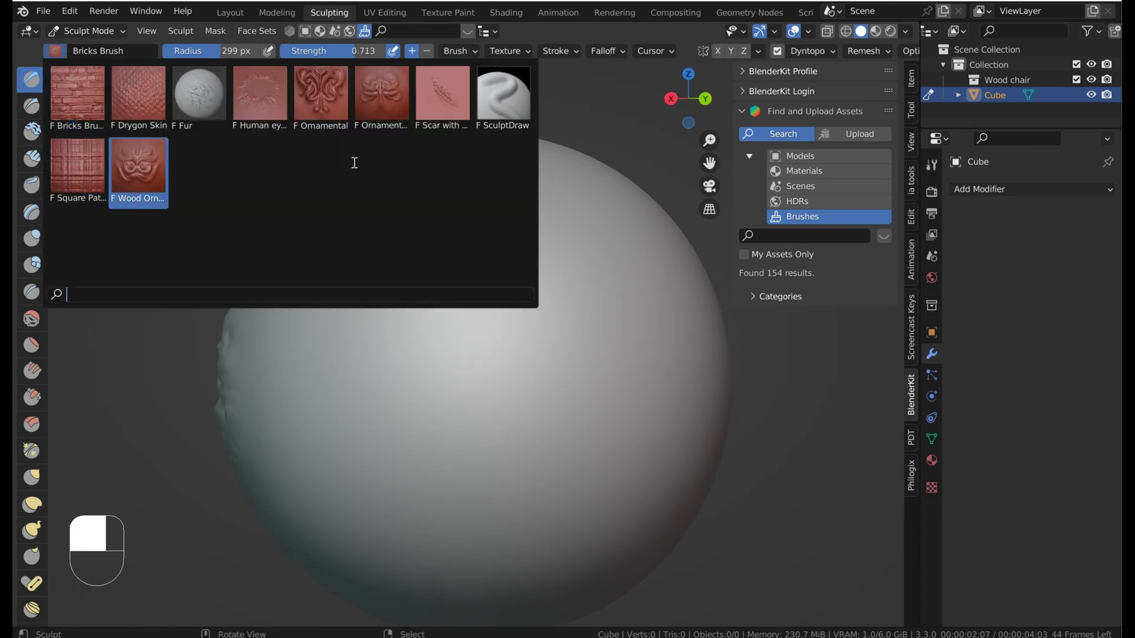
pyautogui.click(381, 95)
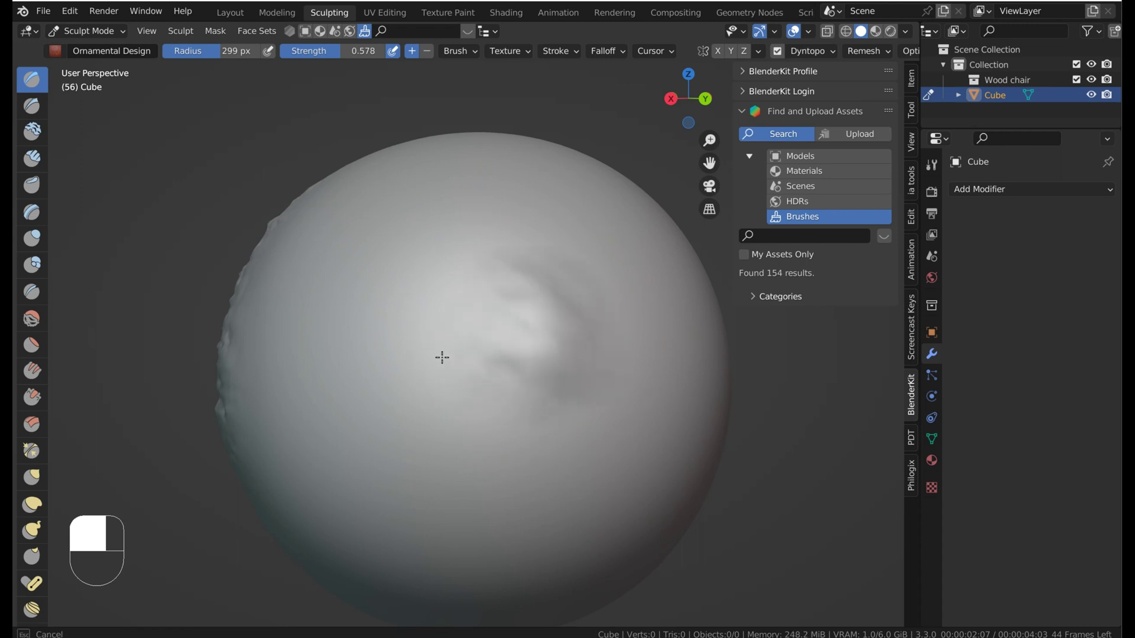
pyautogui.moveTo(358, 372)
pyautogui.mouseDown()
pyautogui.moveTo(322, 373)
pyautogui.moveTo(299, 355)
pyautogui.moveTo(294, 271)
pyautogui.moveTo(355, 177)
pyautogui.moveTo(434, 97)
pyautogui.moveTo(701, 199)
pyautogui.moveTo(778, 214)
pyautogui.moveTo(491, 48)
pyautogui.moveTo(568, 167)
pyautogui.moveTo(555, 283)
pyautogui.mouseUp()
pyautogui.click(55, 50)
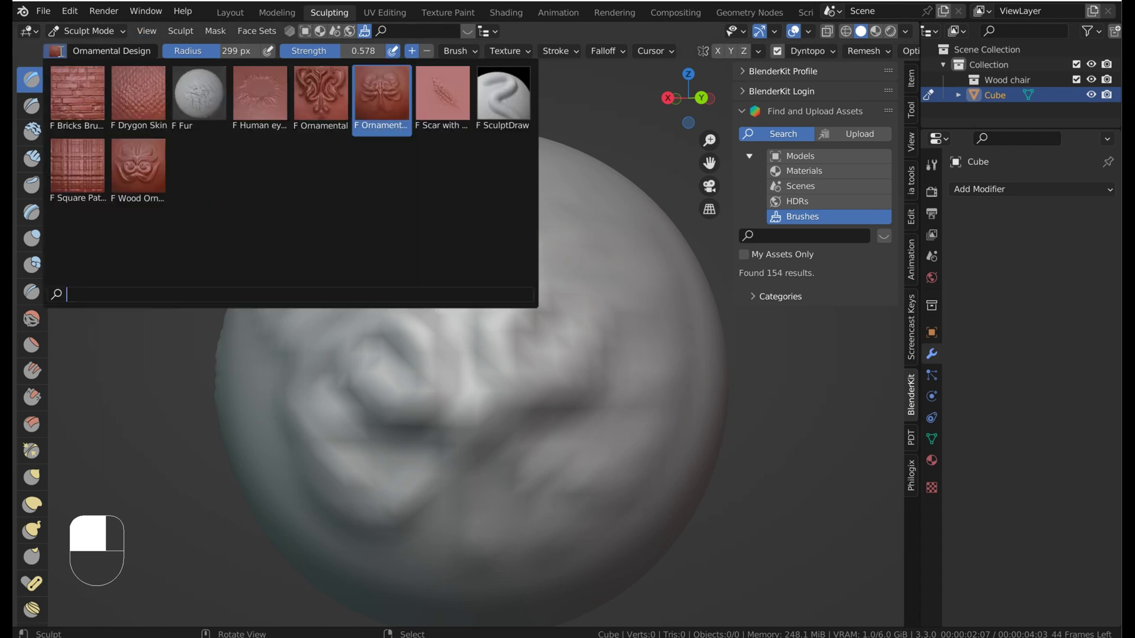
pyautogui.click(363, 125)
# Switch to Scar with Staples, stamp a scar on the sphere, and orbit to check it.
pyautogui.click(55, 51)
pyautogui.click(445, 83)
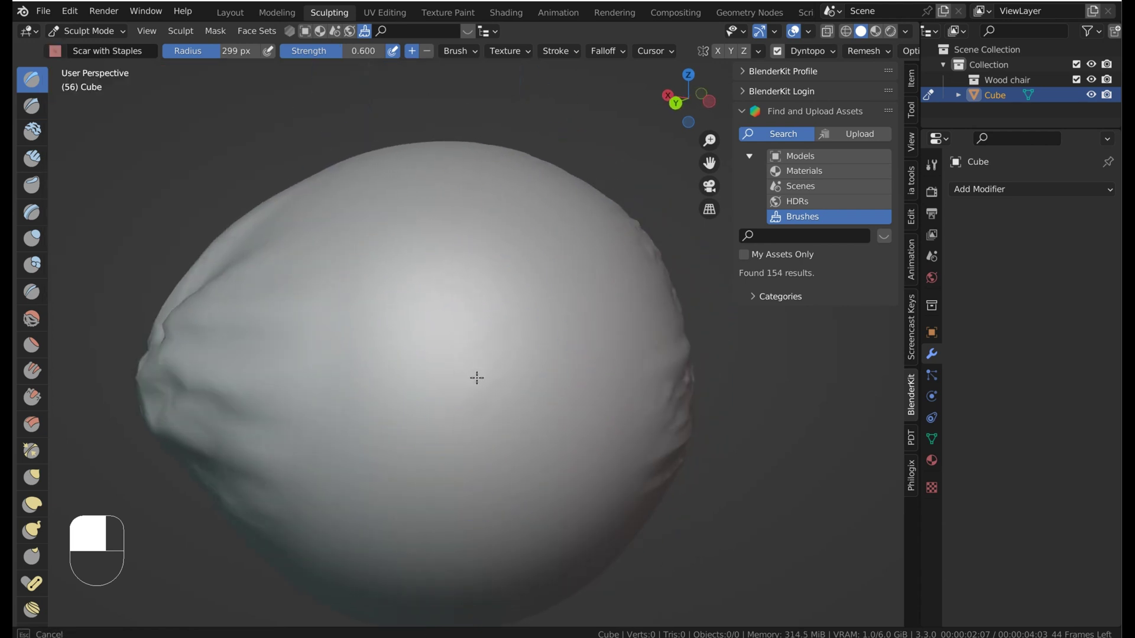
pyautogui.moveTo(461, 281); pyautogui.dragTo(564, 308)
pyautogui.moveTo(661, 273); pyautogui.dragTo(844, 160)
pyautogui.moveTo(553, 145)
pyautogui.mouseDown(button='middle')
pyautogui.moveTo(507, 215)
pyautogui.moveTo(497, 203)
pyautogui.mouseUp(button='middle')
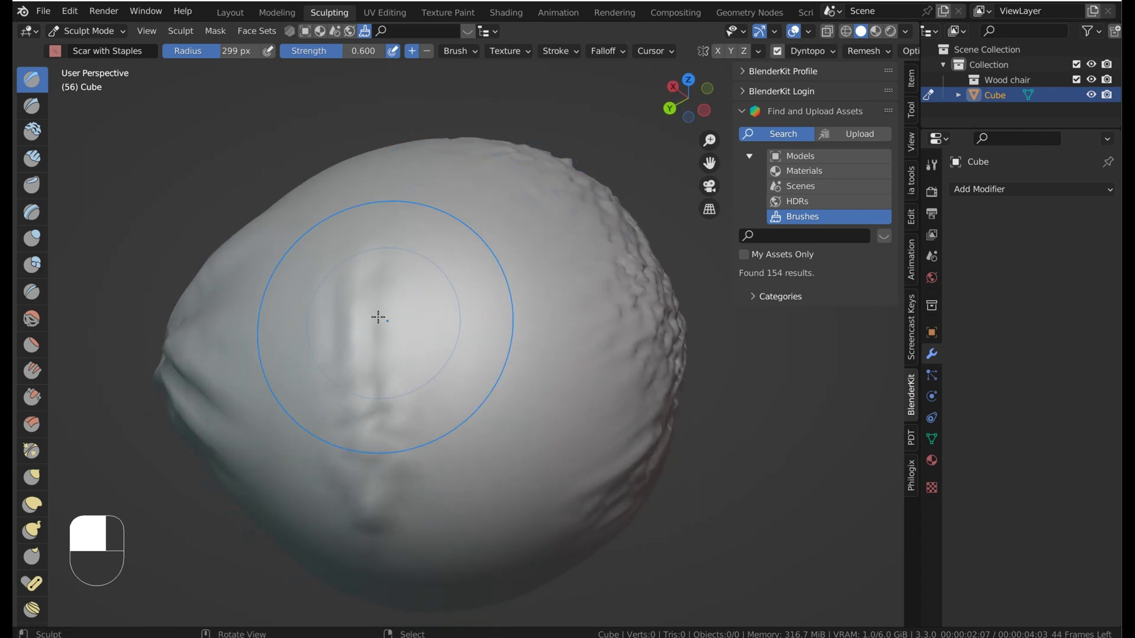
pyautogui.moveTo(497, 331); pyautogui.dragTo(406, 329, button='middle')
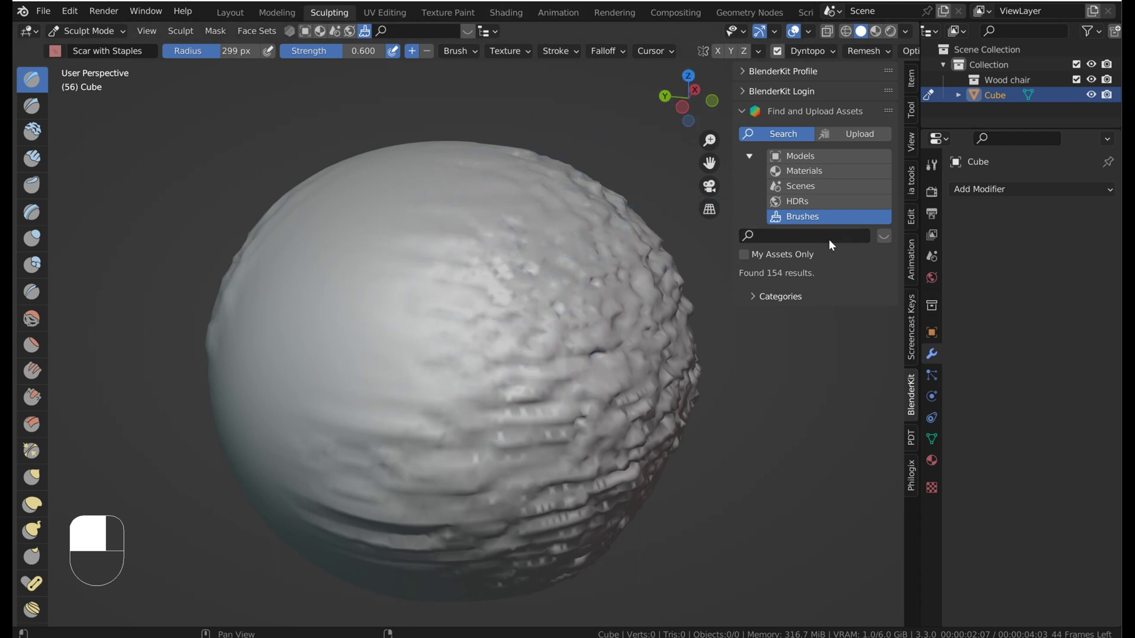
# Browse the BlenderKit online brush thumbnails through to the last set.
pyautogui.click(885, 237)
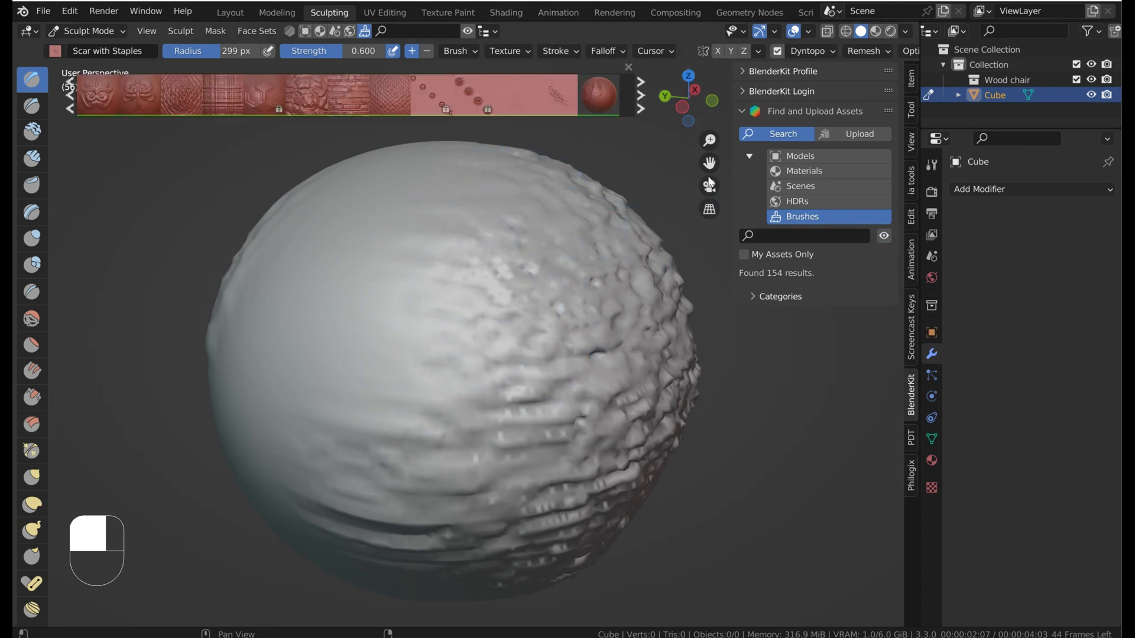
pyautogui.scroll(-3, 640, 92)
pyautogui.click(641, 94)
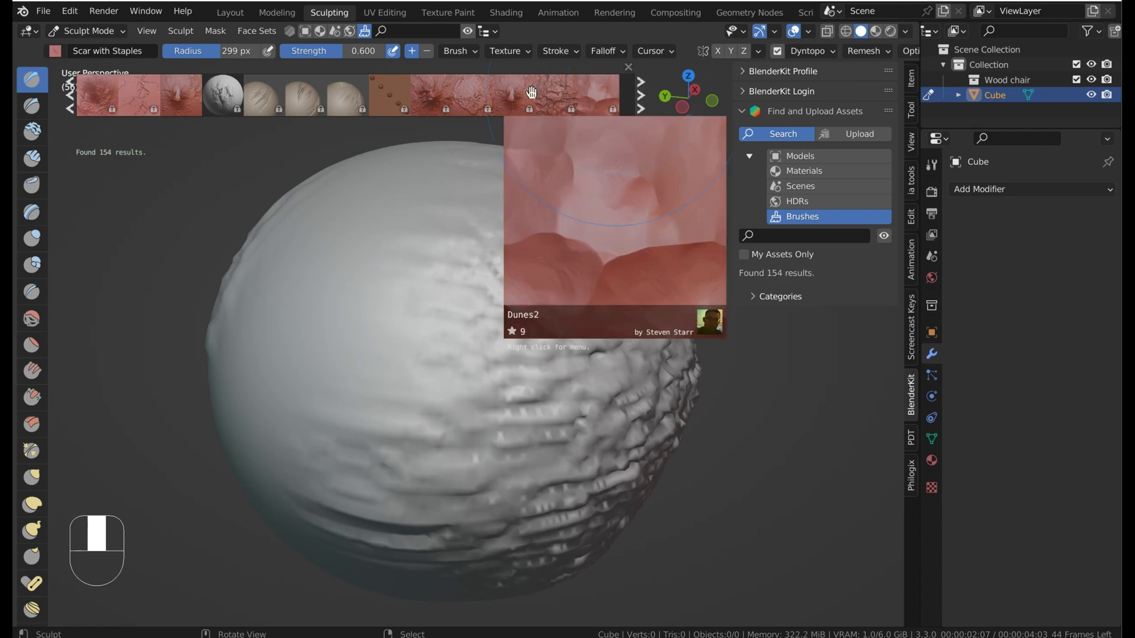
pyautogui.moveTo(587, 88)
pyautogui.click(641, 92)
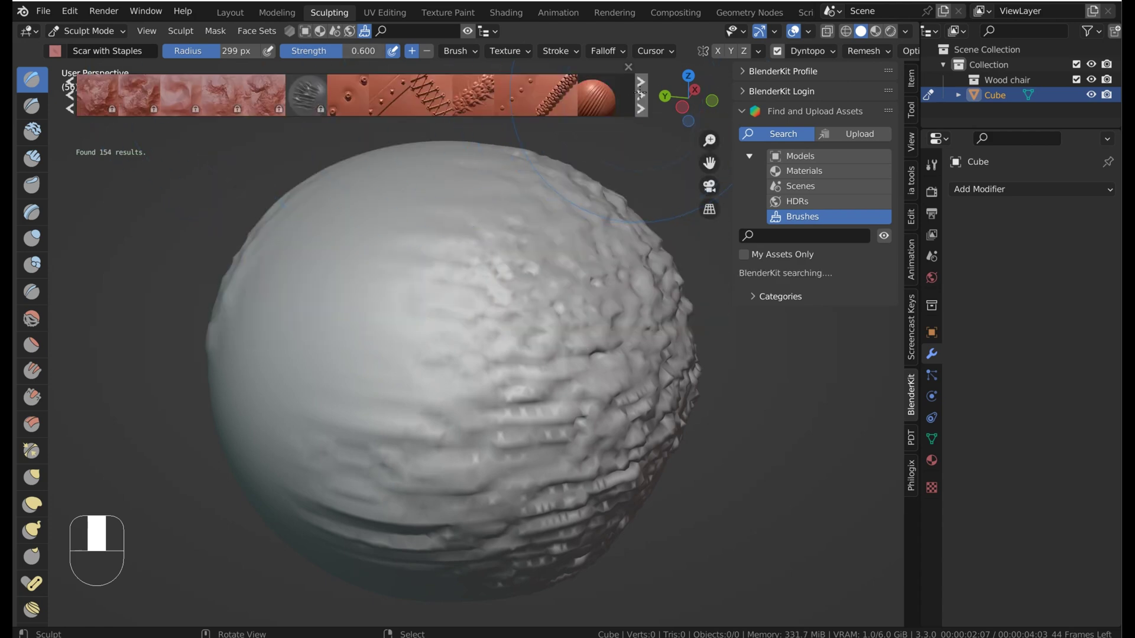
pyautogui.click(641, 93)
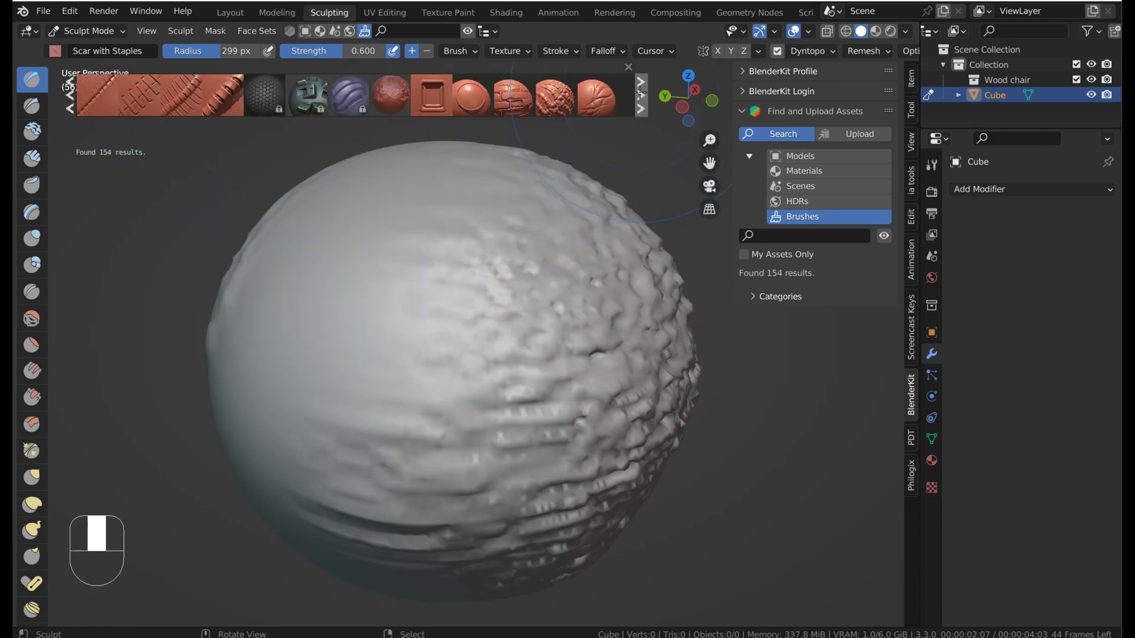
pyautogui.click(641, 93)
pyautogui.click(641, 93)
pyautogui.click(641, 93)
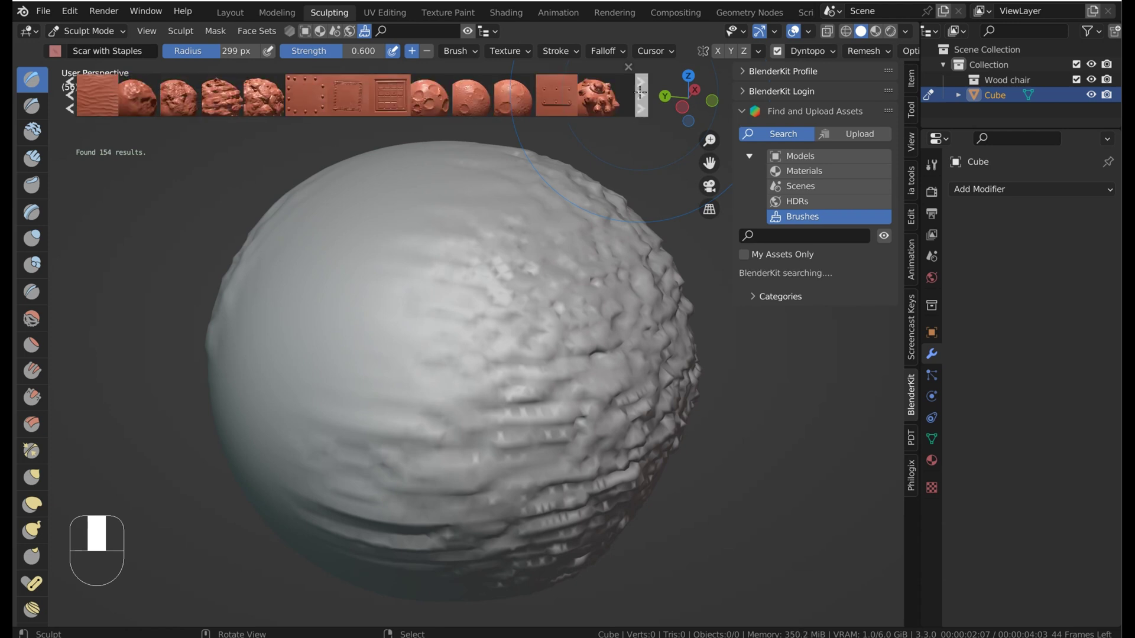
pyautogui.click(641, 93)
pyautogui.click(641, 93)
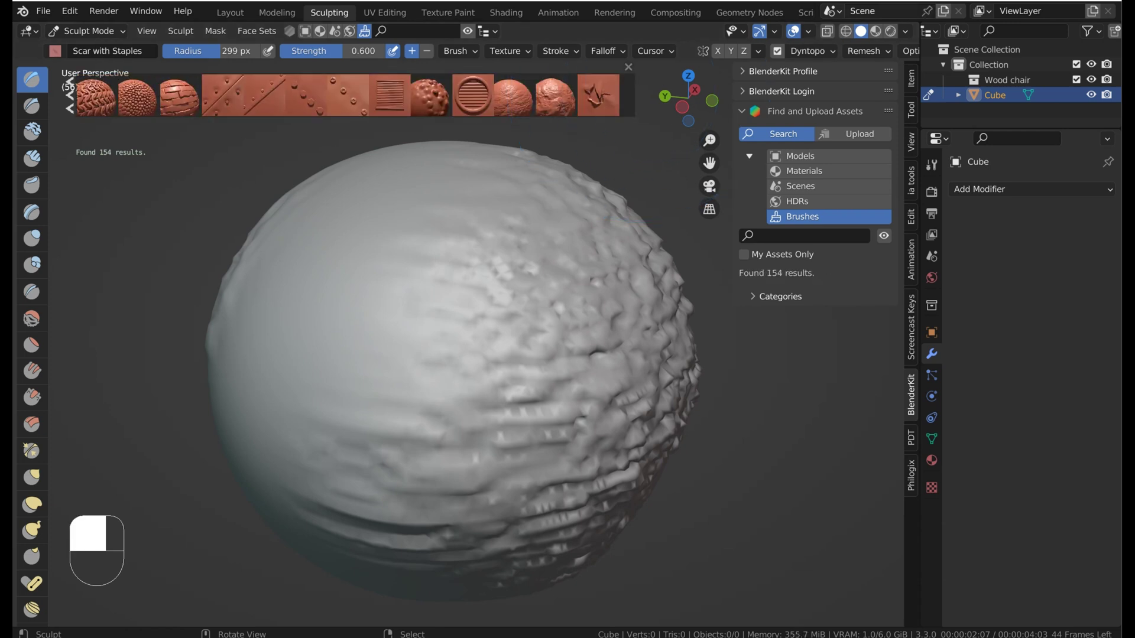
# Undo the recent sculpt strokes and download the Simple feather brush into the scene.
pyautogui.hotkey('ctrl', 'z')
pyautogui.hotkey('ctrl', 'z')
pyautogui.hotkey('ctrl', 'z')
pyautogui.hotkey('ctrl', 'z')
pyautogui.hotkey('ctrl', 'z')
pyautogui.hotkey('ctrl', 'z')
pyautogui.hotkey('ctrl', 'z')
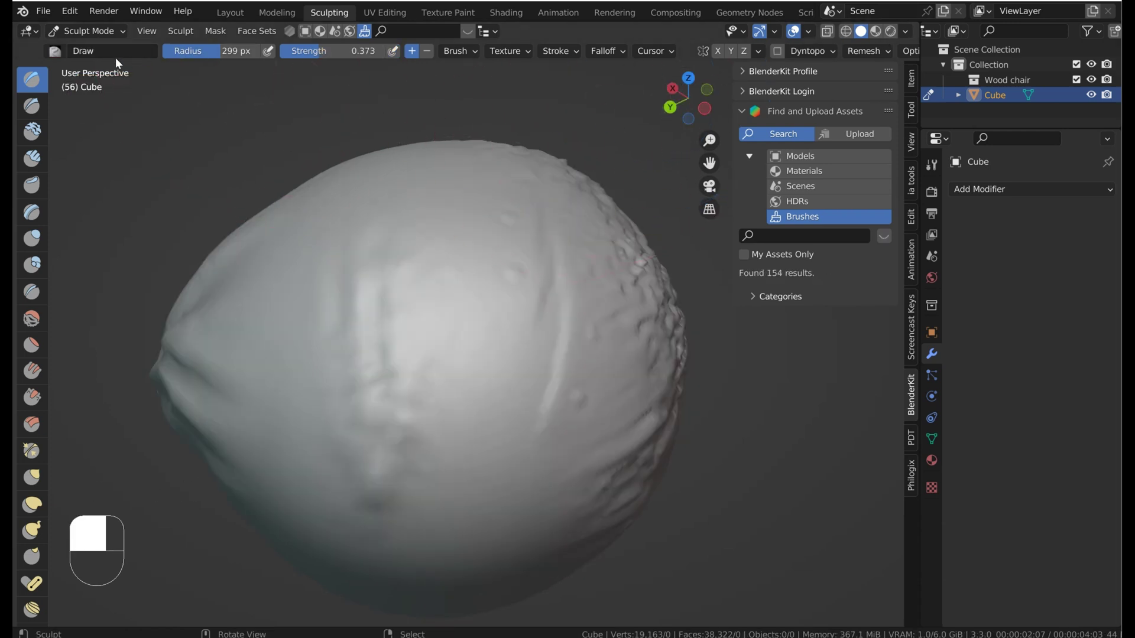
pyautogui.click(885, 237)
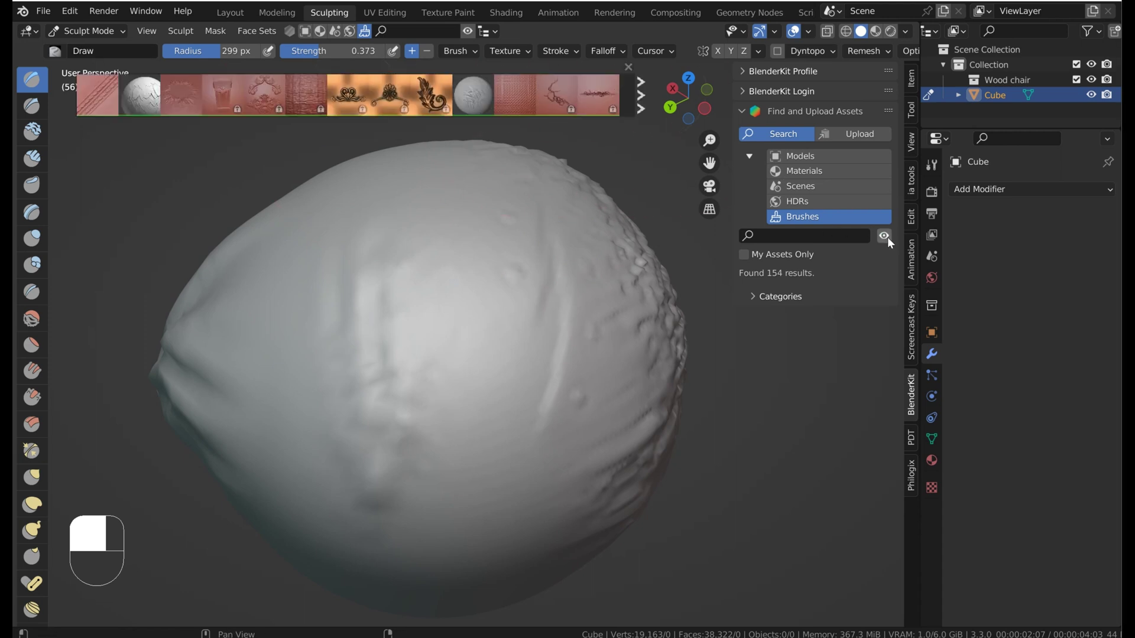
pyautogui.moveTo(141, 96)
pyautogui.mouseDown()
pyautogui.moveTo(140, 206)
pyautogui.moveTo(481, 286)
pyautogui.mouseUp()
pyautogui.click(59, 51)
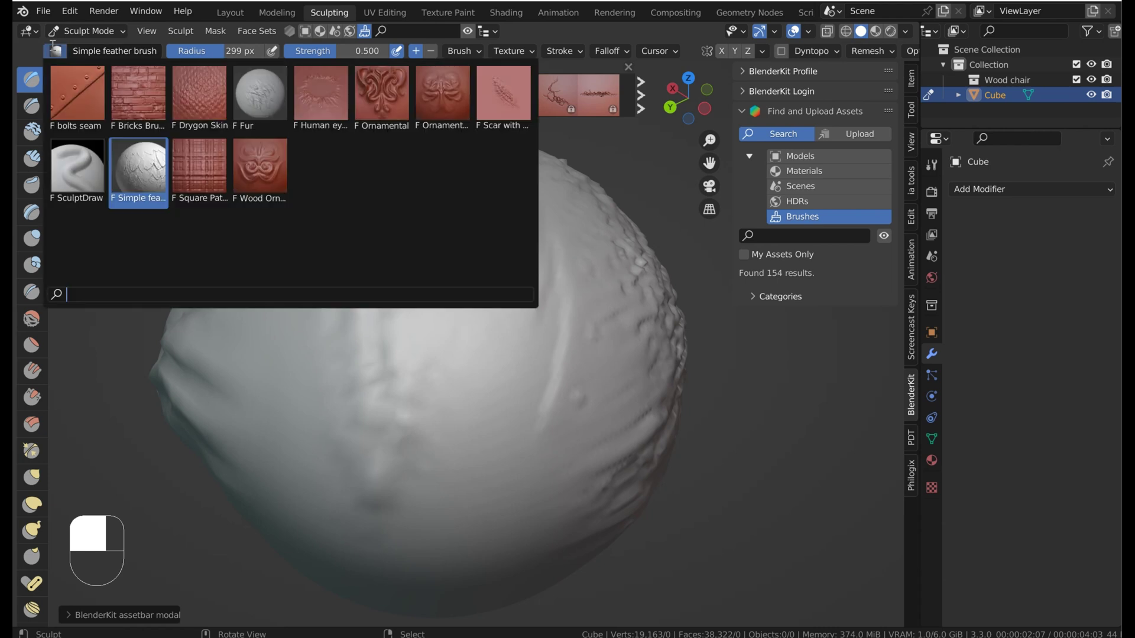
# Confirm the Simple feather brush, paint feather creases on the sphere, and orbit to inspect them.
pyautogui.click(139, 155)
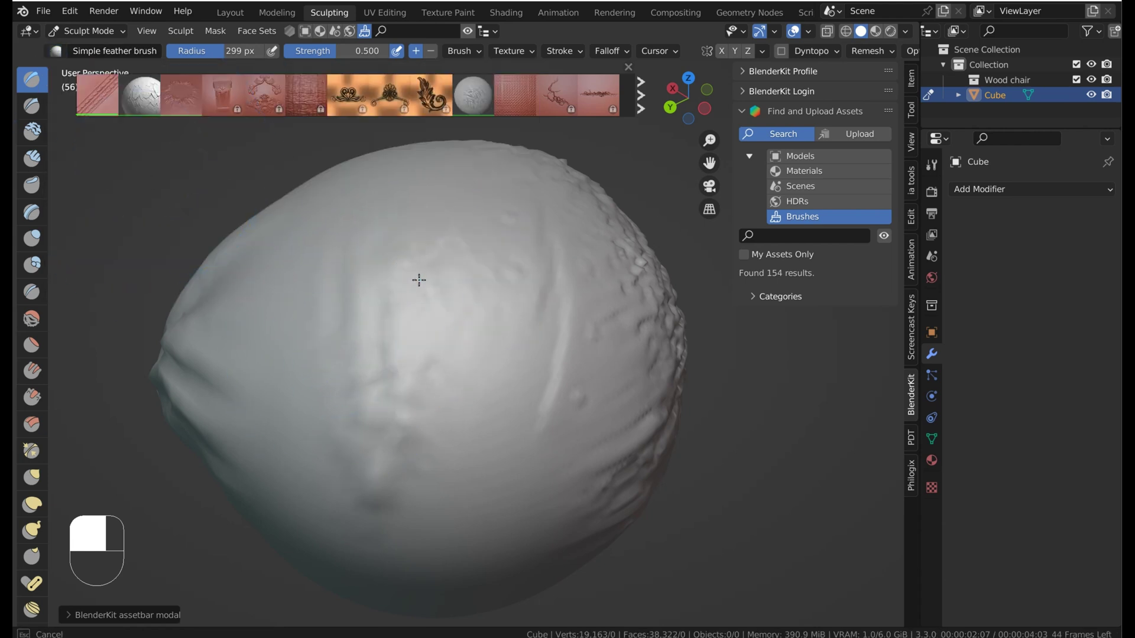
pyautogui.moveTo(405, 358)
pyautogui.mouseDown()
pyautogui.moveTo(454, 423)
pyautogui.moveTo(530, 367)
pyautogui.moveTo(521, 323)
pyautogui.moveTo(450, 195)
pyautogui.moveTo(348, 293)
pyautogui.moveTo(339, 282)
pyautogui.moveTo(442, 483)
pyautogui.moveTo(559, 442)
pyautogui.moveTo(578, 421)
pyautogui.moveTo(598, 334)
pyautogui.mouseUp()
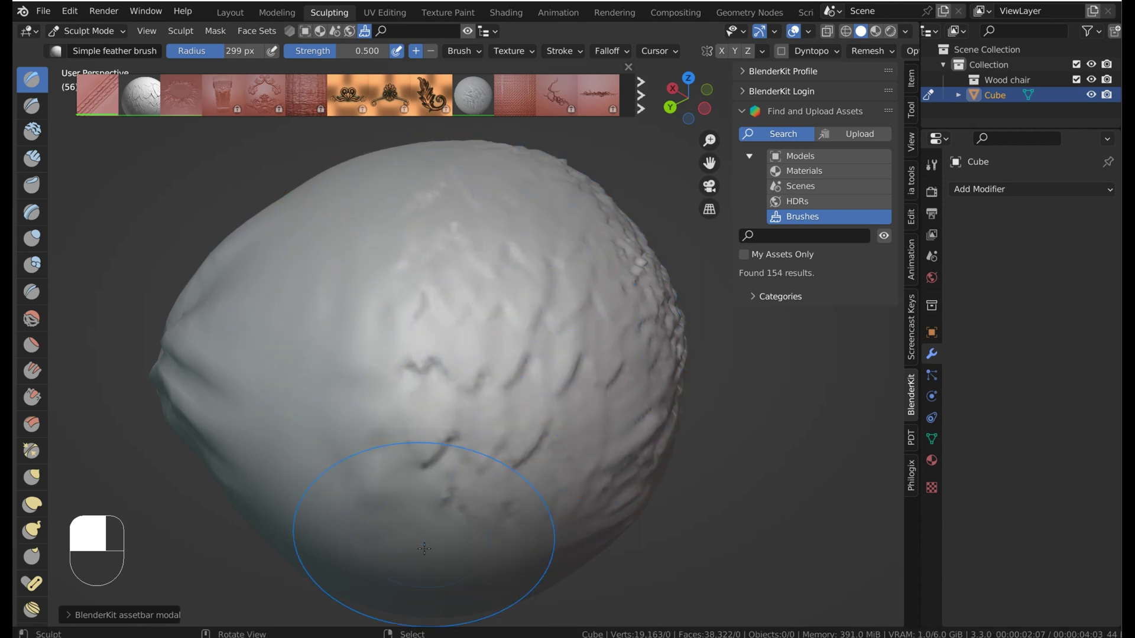
pyautogui.moveTo(420, 535); pyautogui.dragTo(434, 464, button='middle')
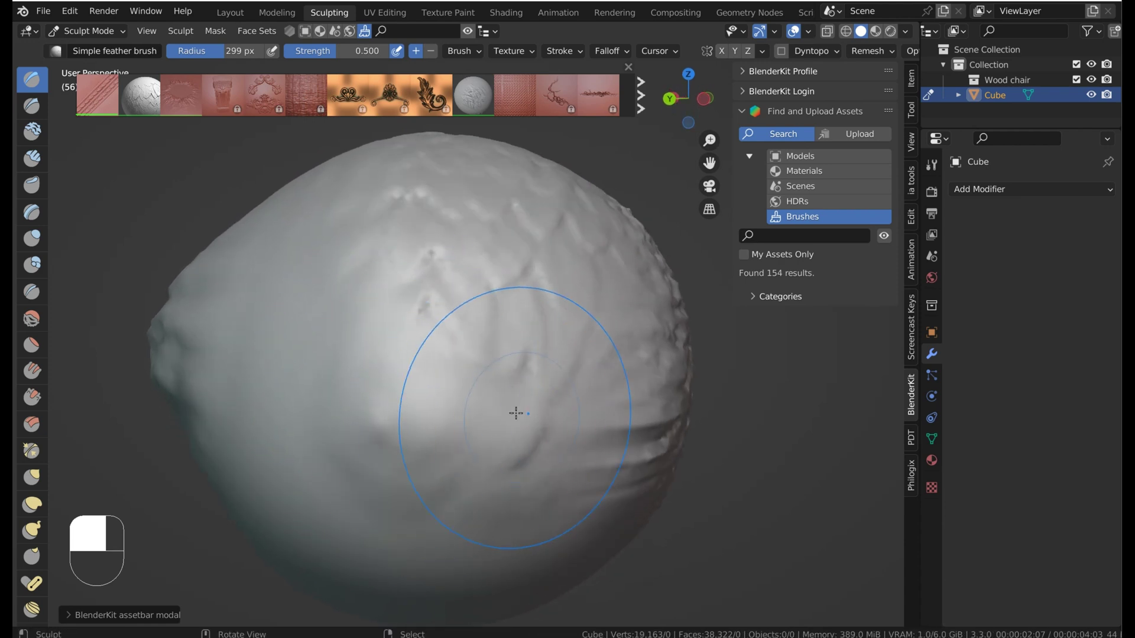
pyautogui.moveTo(515, 411); pyautogui.dragTo(531, 364)
pyautogui.moveTo(530, 364)
pyautogui.mouseDown(button='middle')
pyautogui.moveTo(406, 348)
pyautogui.moveTo(451, 359)
pyautogui.moveTo(444, 254)
pyautogui.mouseUp(button='middle')
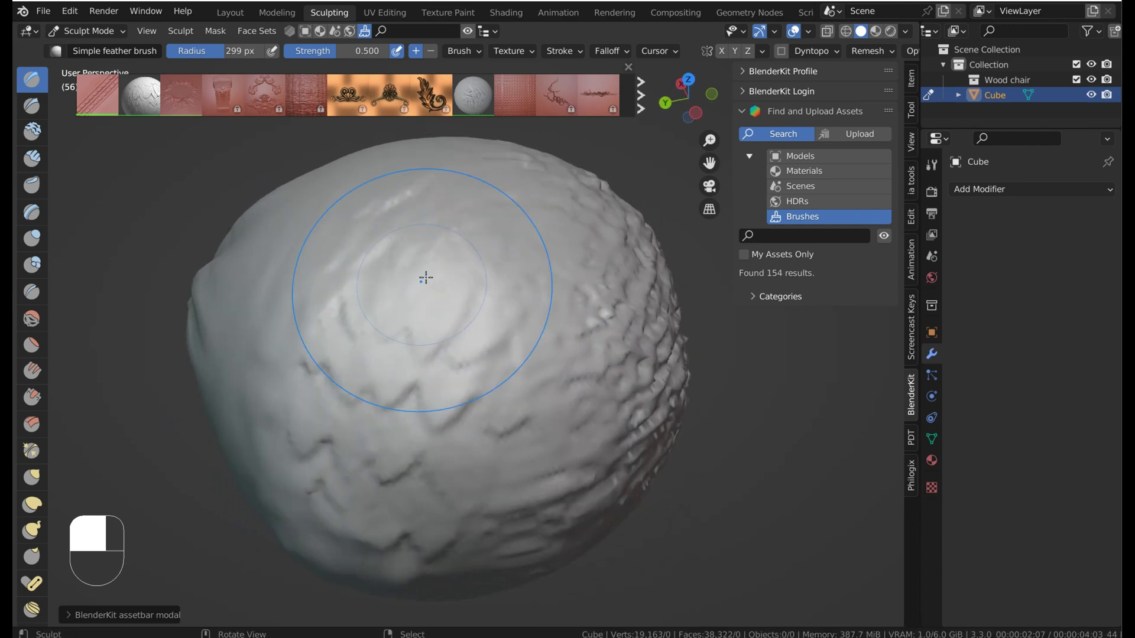
pyautogui.moveTo(626, 171)
pyautogui.mouseDown(button='middle')
pyautogui.moveTo(494, 259)
pyautogui.moveTo(552, 273)
pyautogui.moveTo(567, 349)
pyautogui.mouseUp(button='middle')
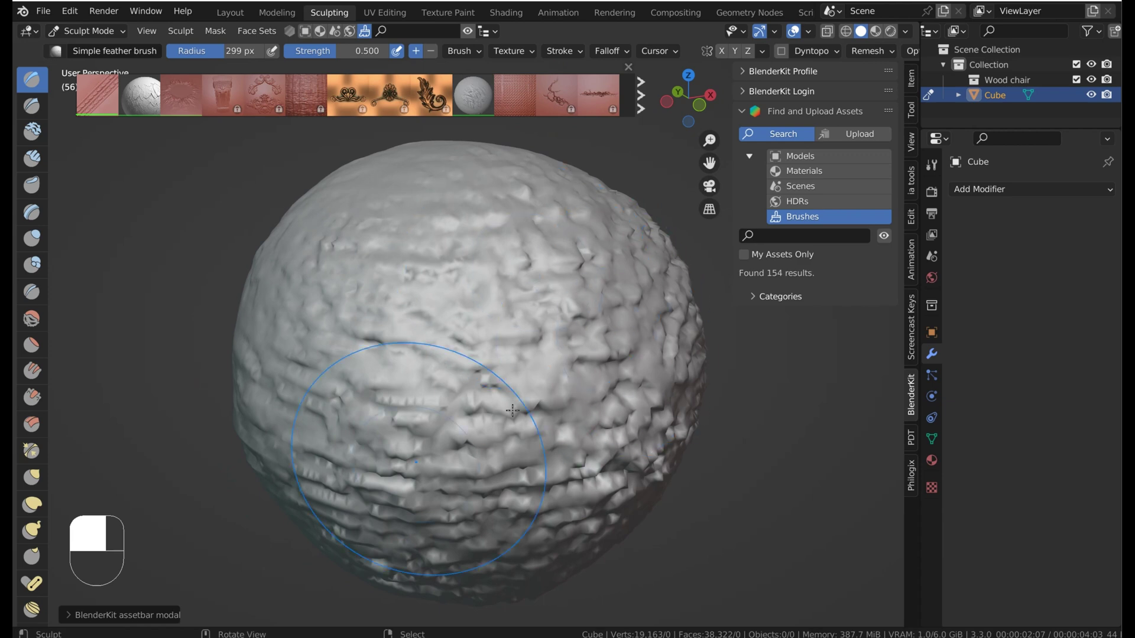
pyautogui.moveTo(543, 415)
pyautogui.mouseDown(button='middle')
pyautogui.moveTo(519, 398)
pyautogui.moveTo(561, 438)
pyautogui.moveTo(411, 378)
pyautogui.moveTo(598, 329)
pyautogui.moveTo(583, 313)
pyautogui.mouseUp(button='middle')
# Switch to the Shading workspace, frame the sphere front-on, and enlarge the shader editor.
pyautogui.click(507, 13)
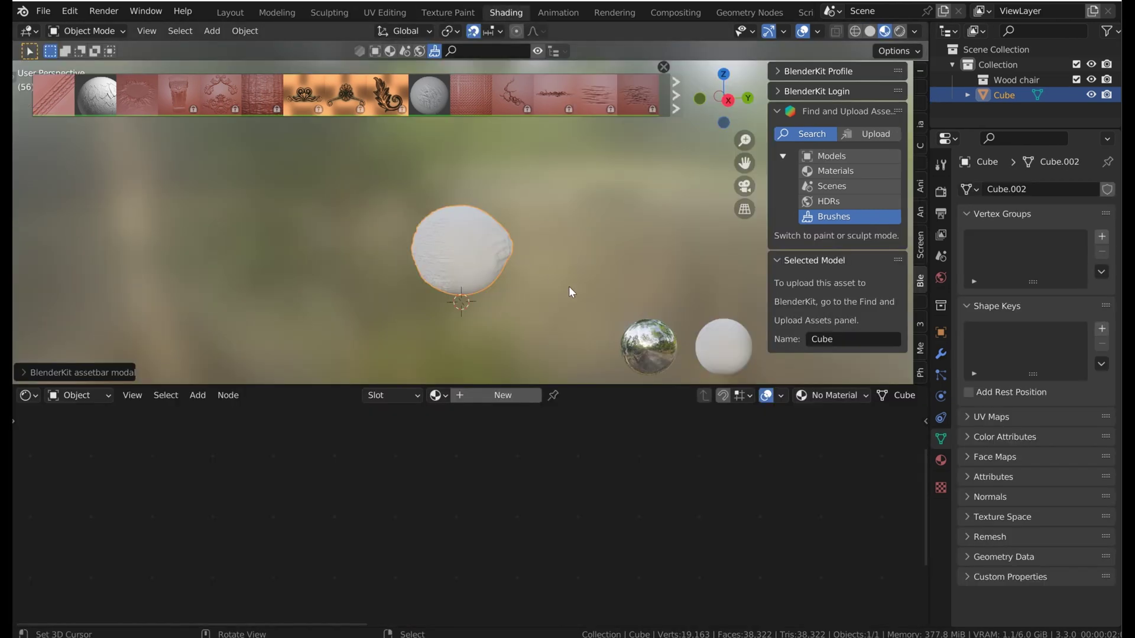
pyautogui.press('KP_1')
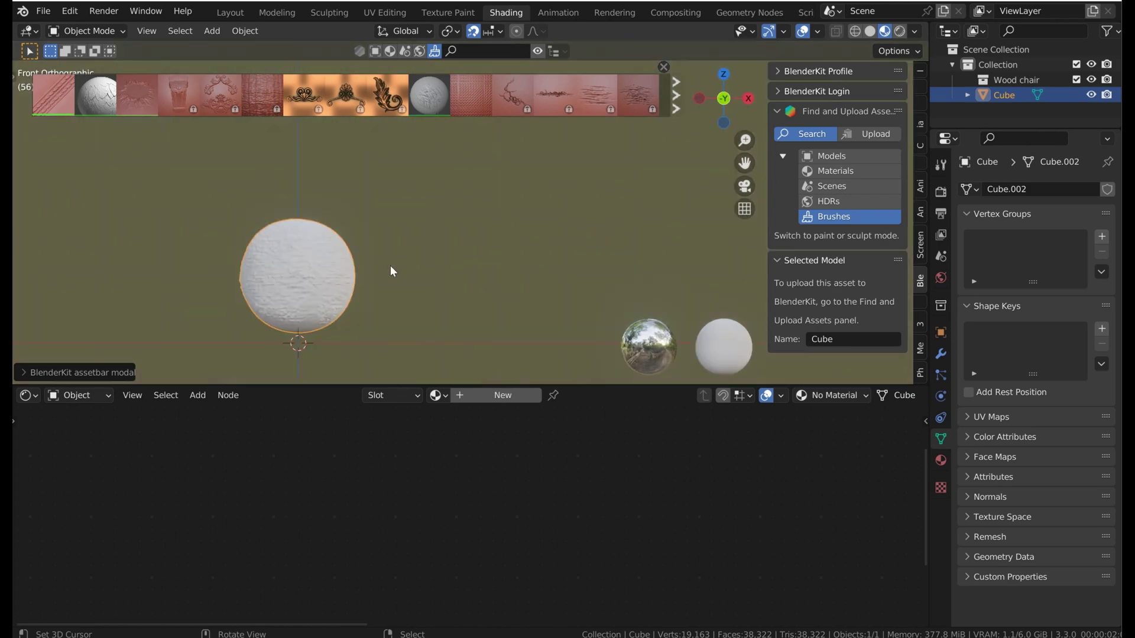
pyautogui.keyDown('shift'); pyautogui.moveTo(385, 281); pyautogui.dragTo(560, 258, button='middle'); pyautogui.keyUp('shift')
pyautogui.scroll(4, 564, 245)
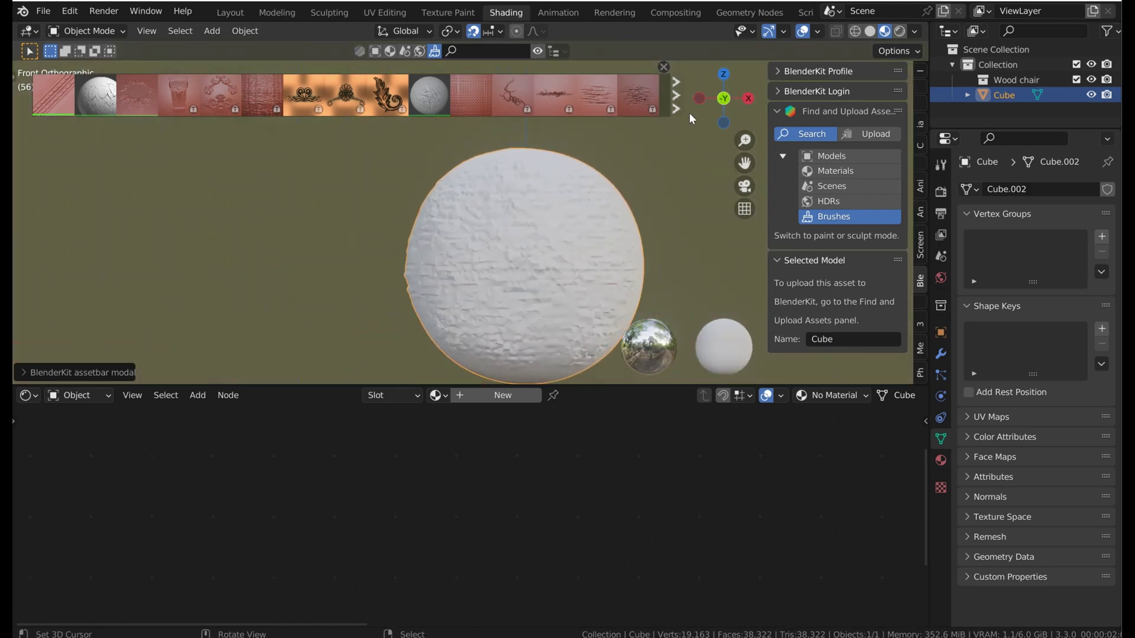
pyautogui.click(664, 67)
pyautogui.press('n')
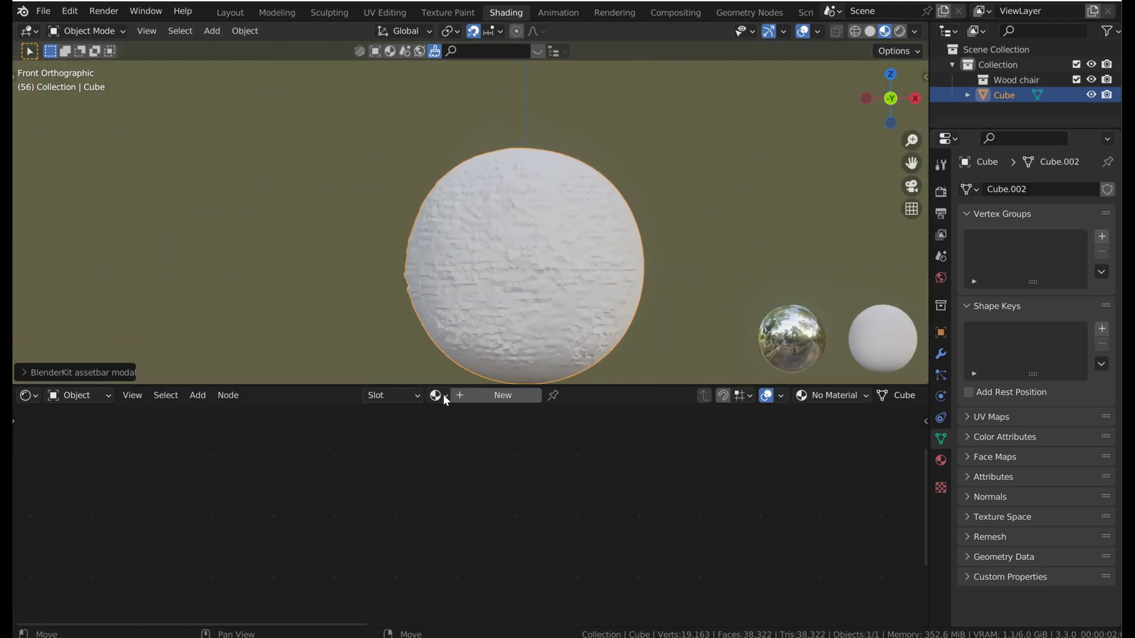
pyautogui.moveTo(440, 384); pyautogui.dragTo(440, 304)
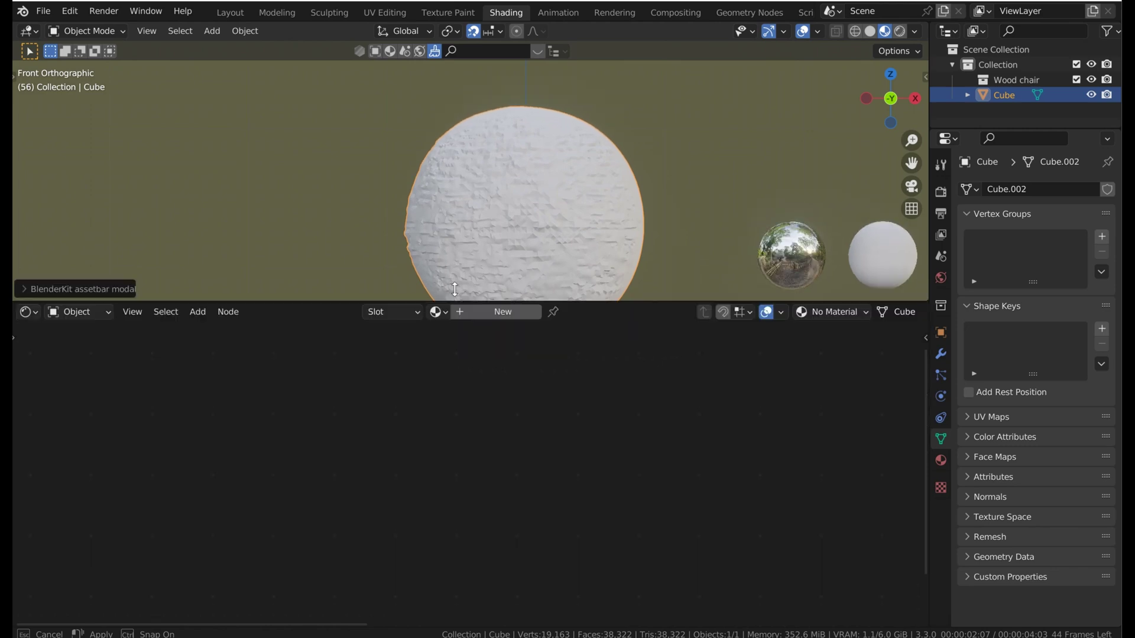
# Create a new material and search 'brick' from a link dragged off Base Color.
pyautogui.click(494, 314)
pyautogui.moveTo(827, 417); pyautogui.dragTo(537, 503, button='middle')
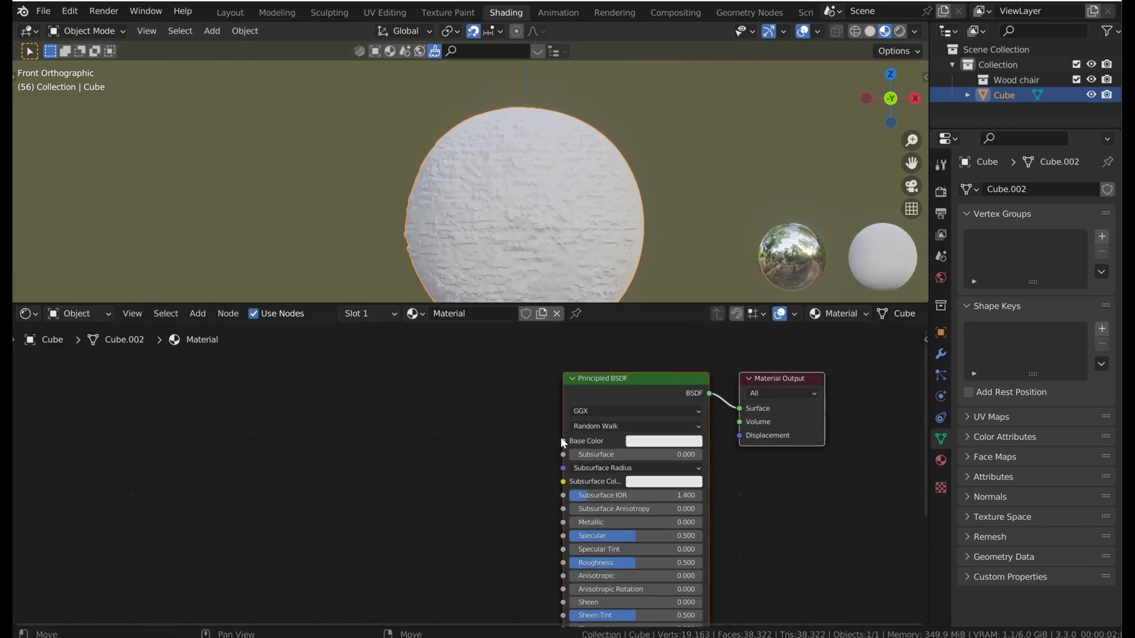
pyautogui.scroll(3, 562, 435)
pyautogui.moveTo(617, 415); pyautogui.dragTo(516, 430, button='middle')
pyautogui.moveTo(744, 372); pyautogui.dragTo(814, 368)
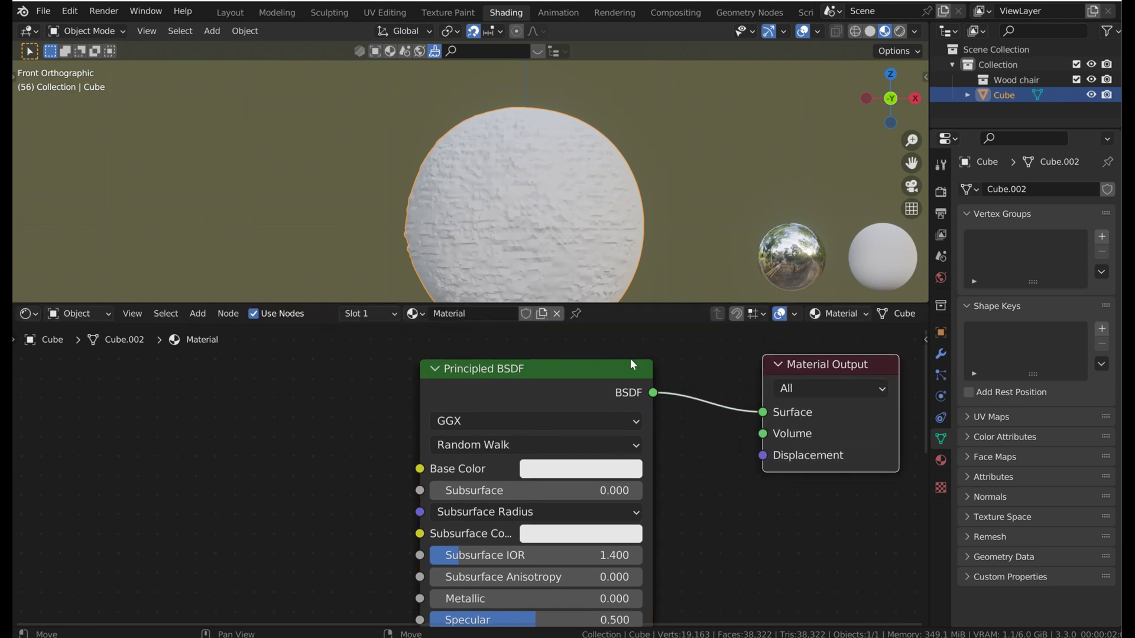
pyautogui.moveTo(585, 369); pyautogui.dragTo(620, 368)
pyautogui.moveTo(455, 468); pyautogui.dragTo(444, 454)
pyautogui.moveTo(269, 424); pyautogui.dragTo(224, 428)
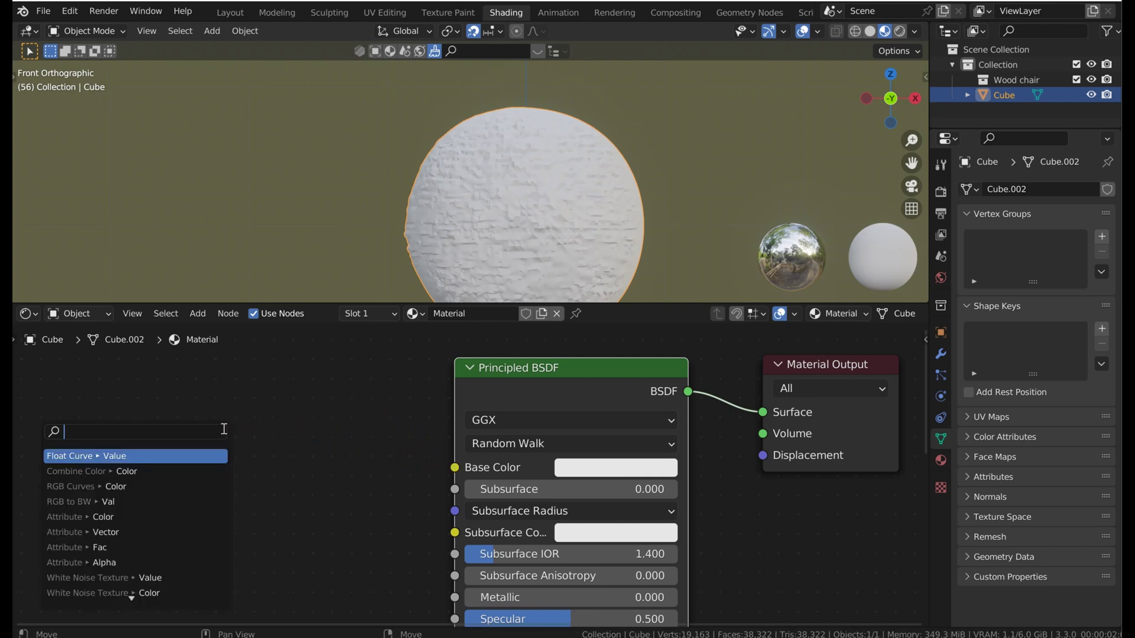
pyautogui.write('brick')
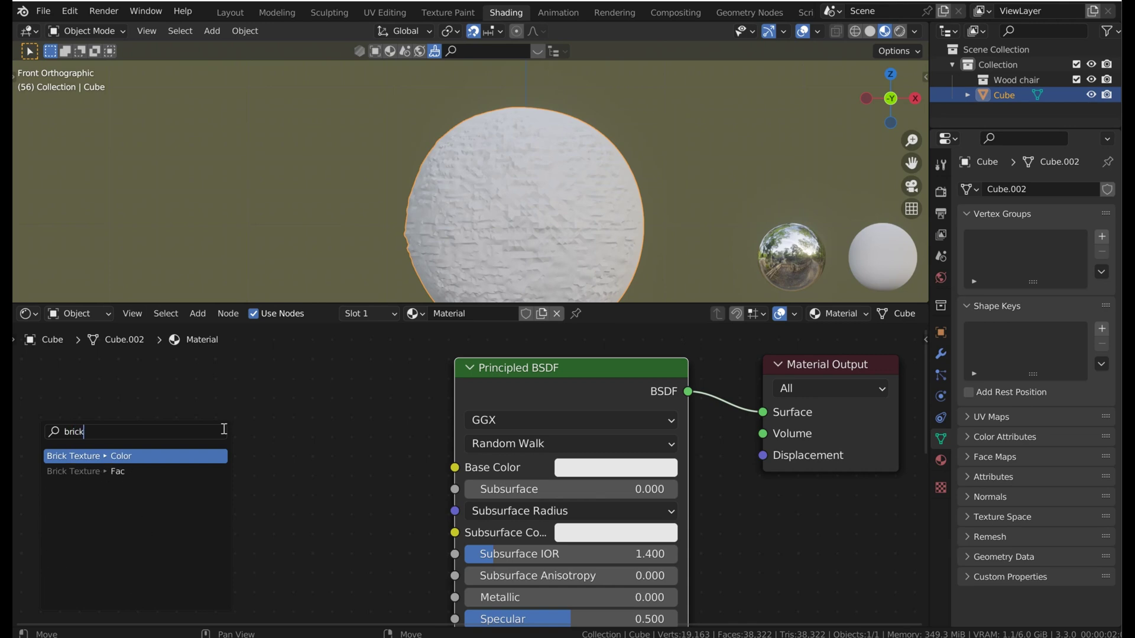
# Add a Brick Texture feeding Base Color and view the brick pattern on the sphere.
pyautogui.click(166, 454)
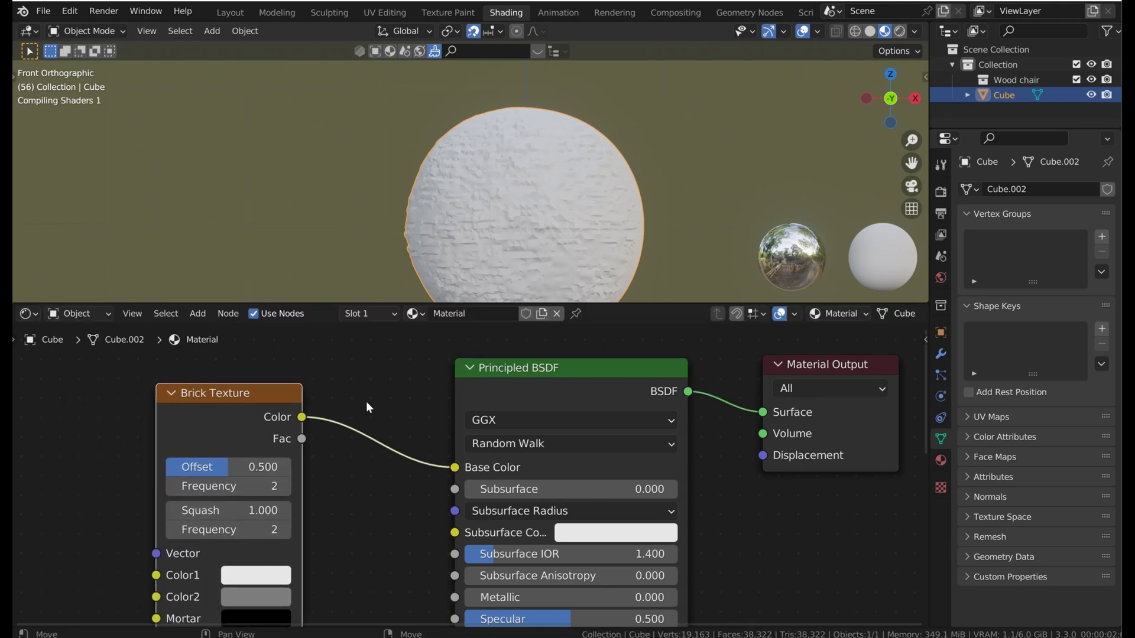
pyautogui.moveTo(534, 208)
pyautogui.mouseDown(button='middle')
pyautogui.moveTo(623, 231)
pyautogui.moveTo(718, 211)
pyautogui.moveTo(529, 206)
pyautogui.mouseUp(button='middle')
pyautogui.moveTo(367, 577); pyautogui.dragTo(456, 541, button='middle')
pyautogui.scroll(-2, 456, 334)
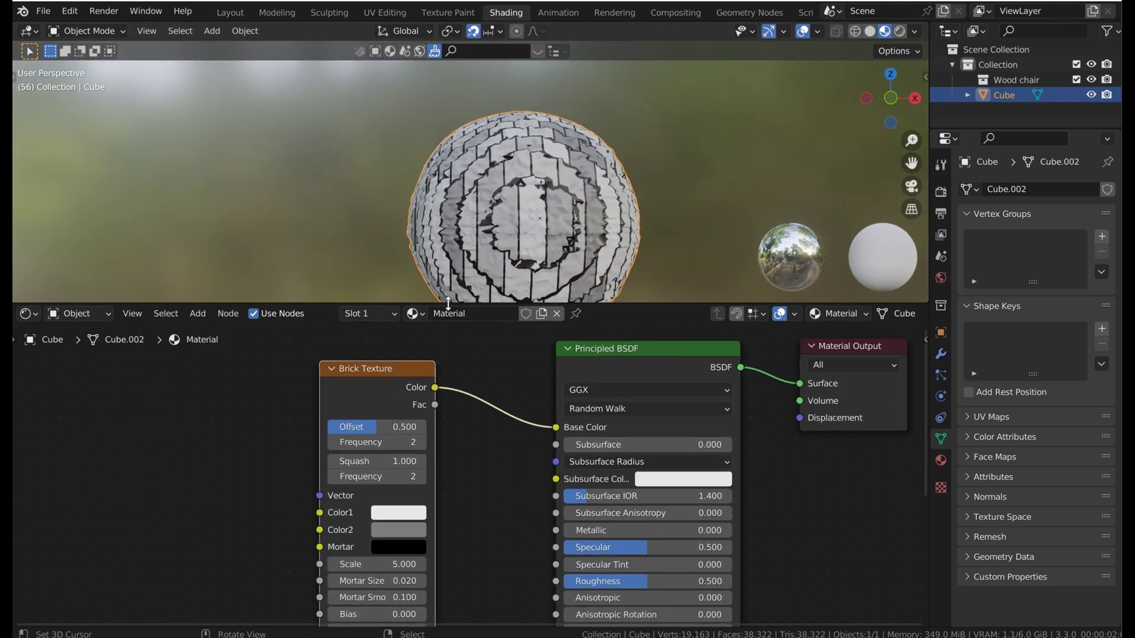
pyautogui.moveTo(448, 302); pyautogui.dragTo(448, 210)
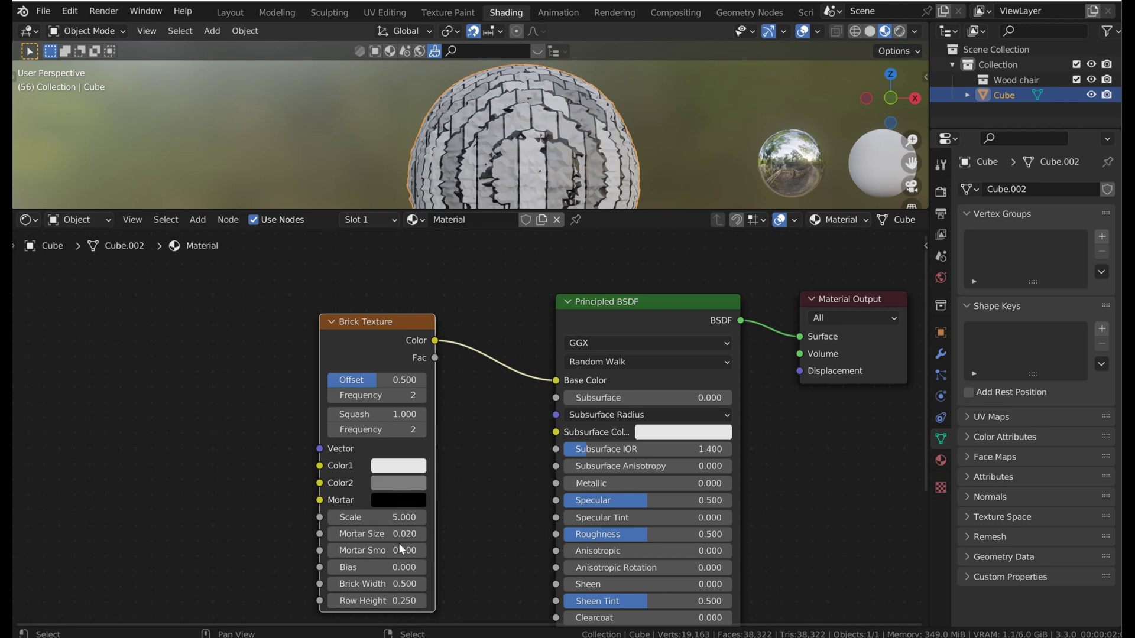
pyautogui.moveTo(463, 507); pyautogui.dragTo(489, 525, button='middle')
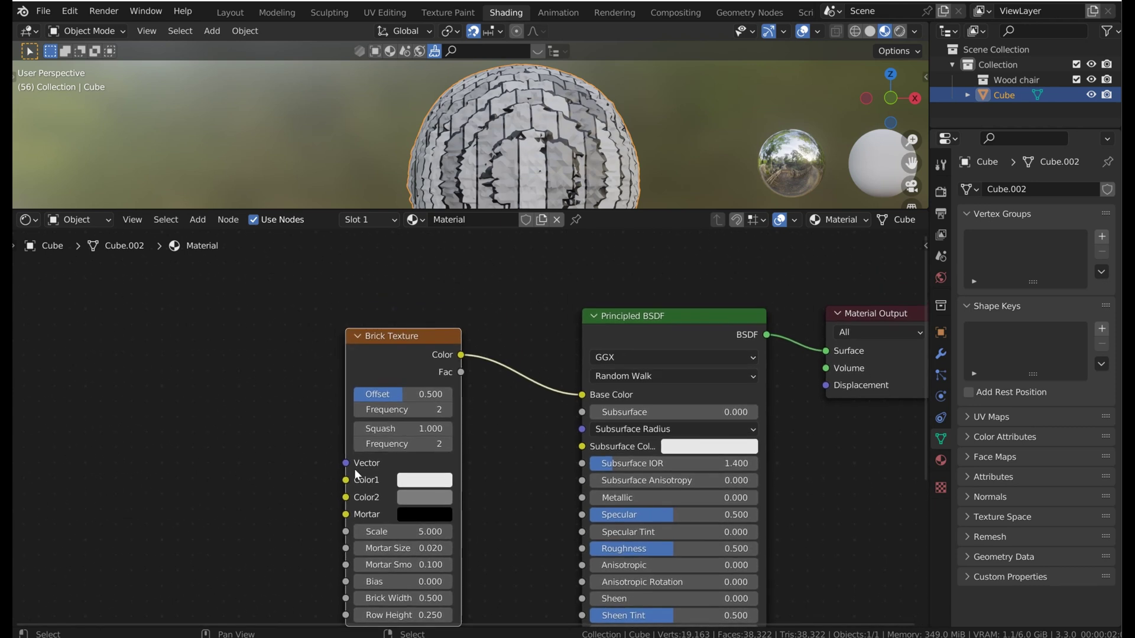
# Add a Mapping node into the Brick Texture's Vector input.
pyautogui.moveTo(347, 463); pyautogui.dragTo(197, 368)
pyautogui.write('mapping')
pyautogui.press('Return')
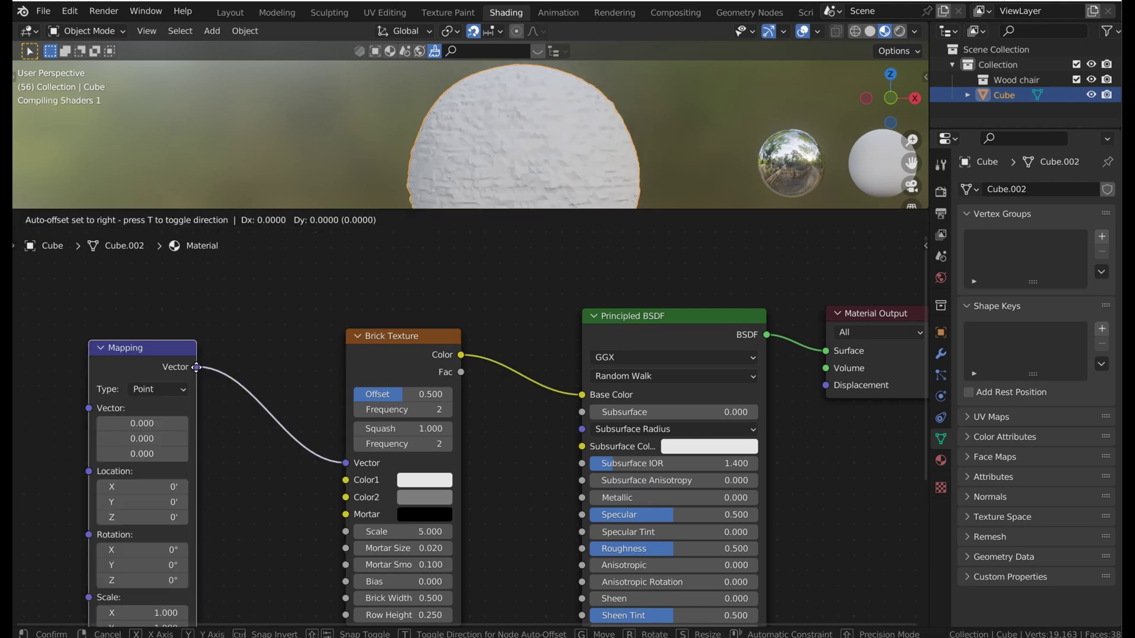
pyautogui.click(257, 339)
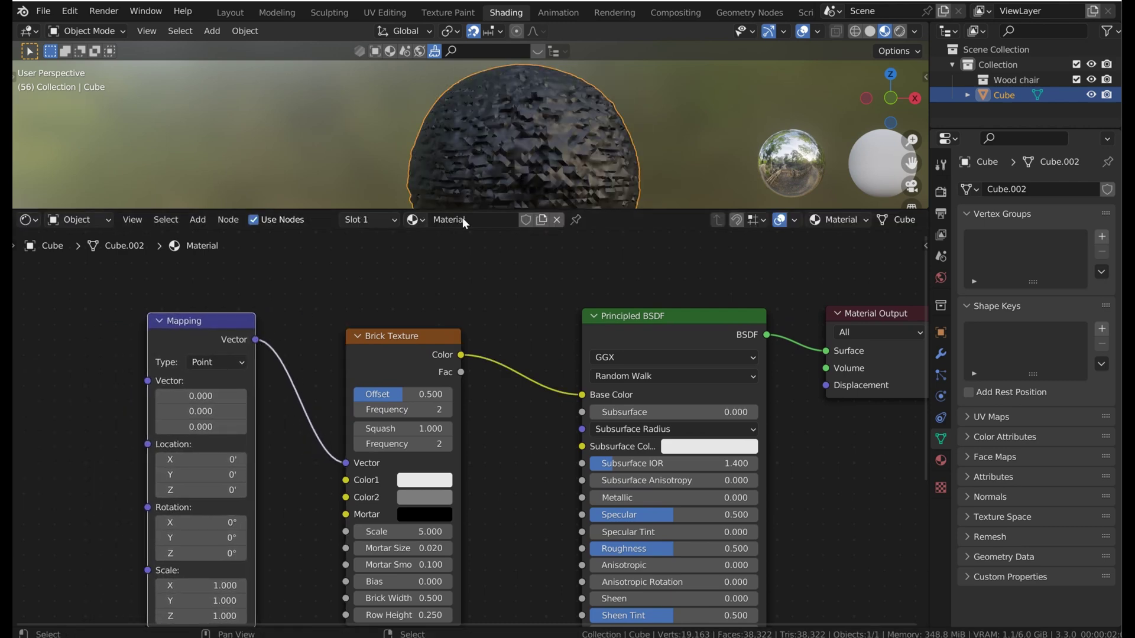
pyautogui.moveTo(289, 337); pyautogui.dragTo(383, 332, button='middle')
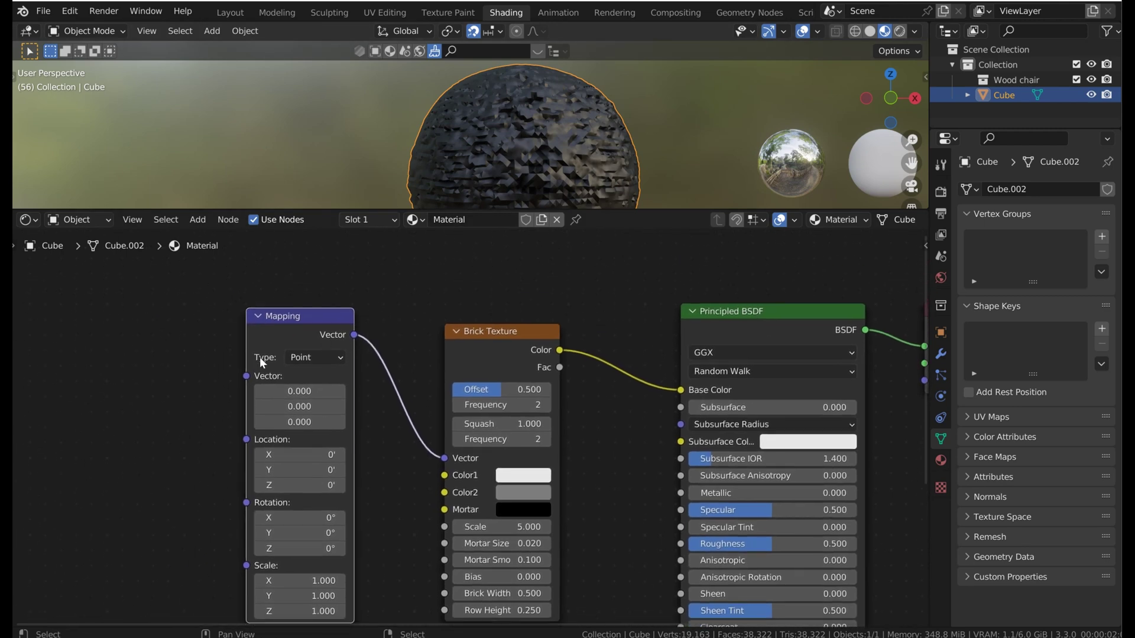
# Add a Texture Coordinate node to Mapping, then cut its Generated link.
pyautogui.moveTo(246, 377); pyautogui.dragTo(208, 343)
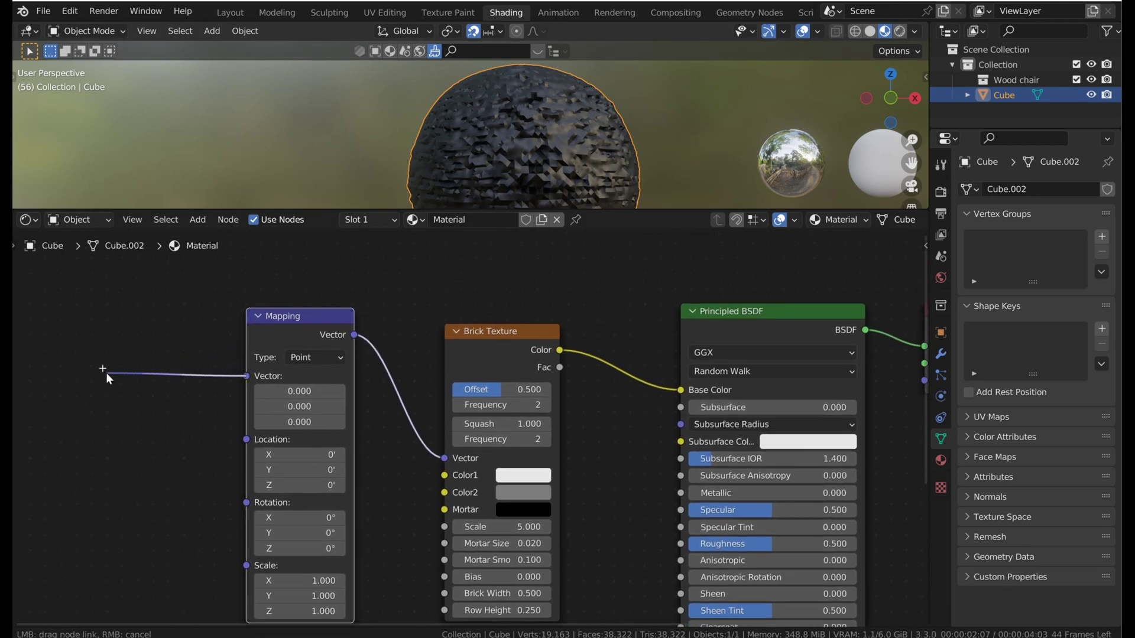
pyautogui.moveTo(105, 374); pyautogui.dragTo(105, 373)
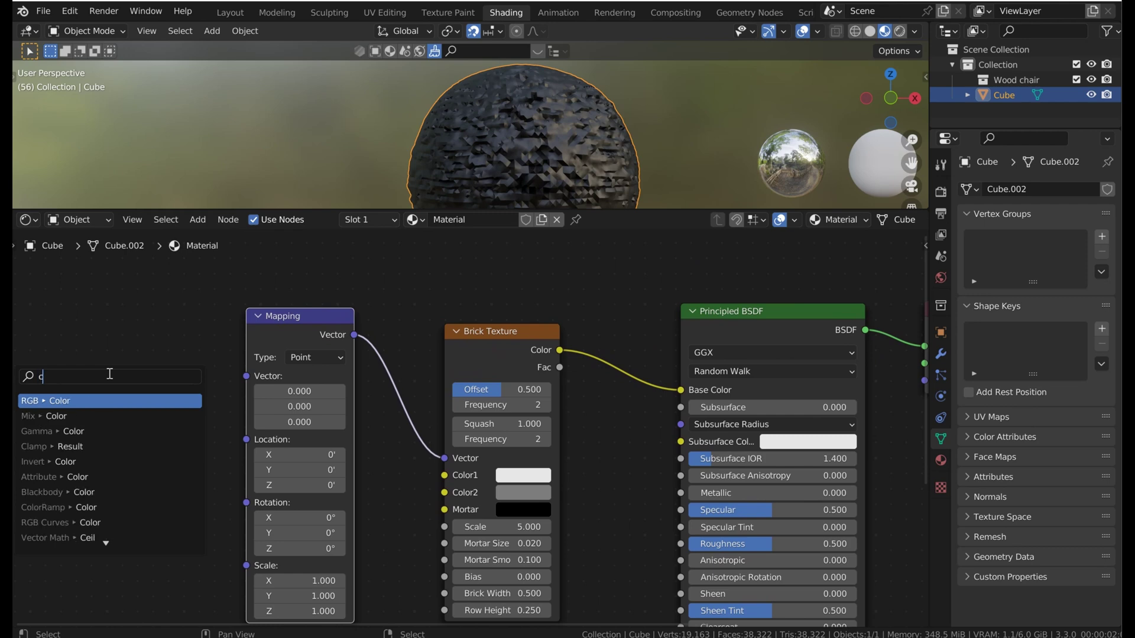
pyautogui.write('coord')
pyautogui.press('Return')
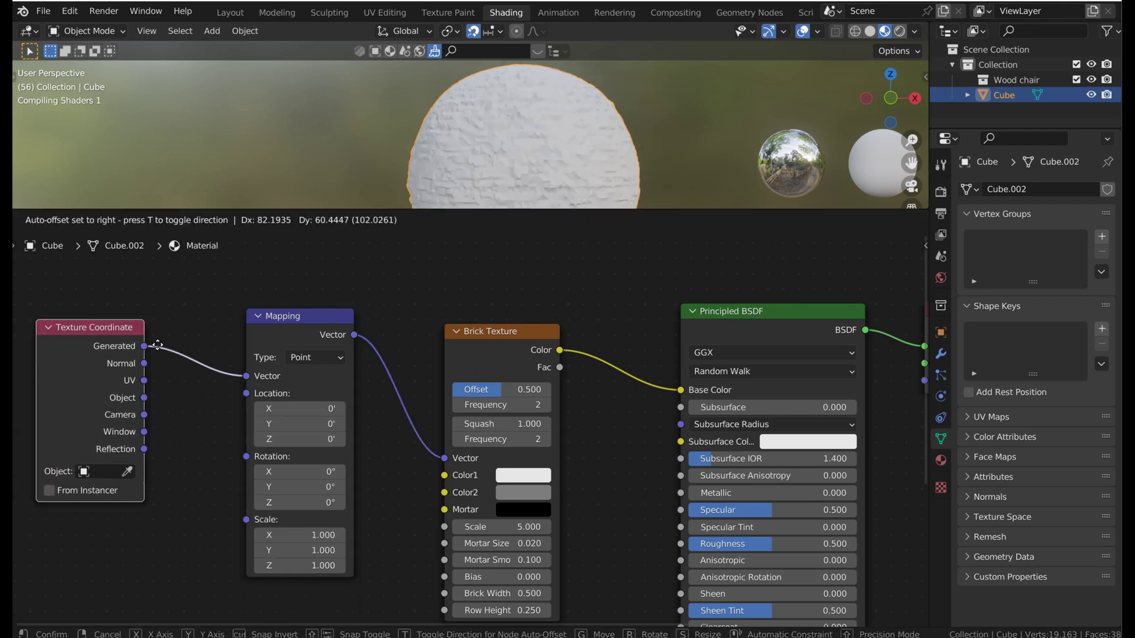
pyautogui.click(164, 346)
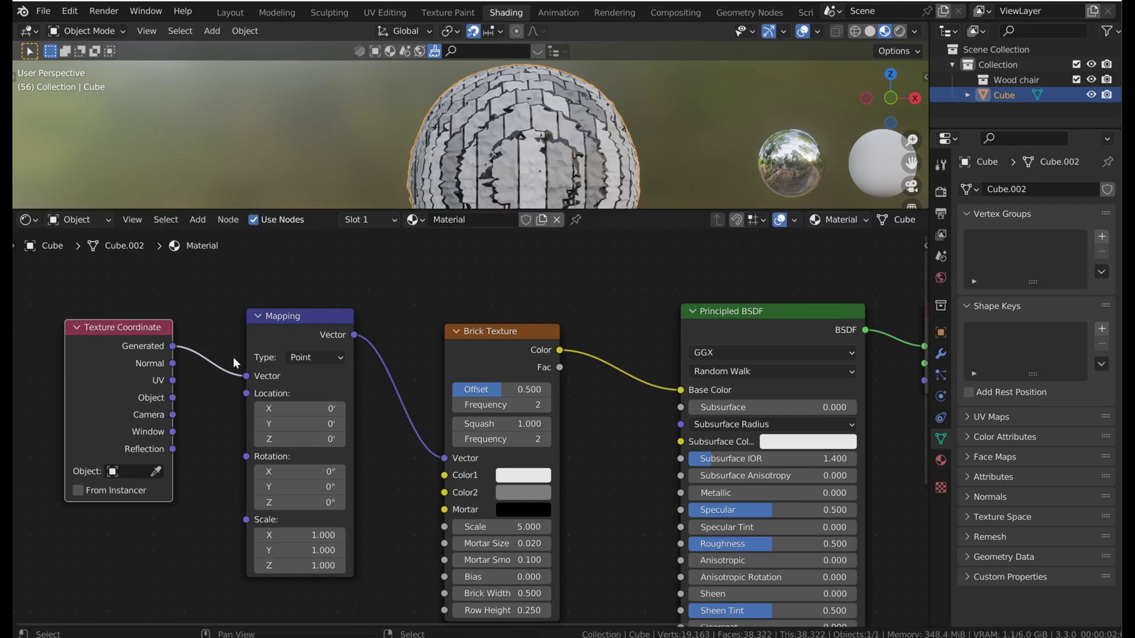
pyautogui.keyDown('ctrl'); pyautogui.moveTo(227, 335); pyautogui.dragTo(194, 409, button='right'); pyautogui.keyUp('ctrl')
pyautogui.press('n')
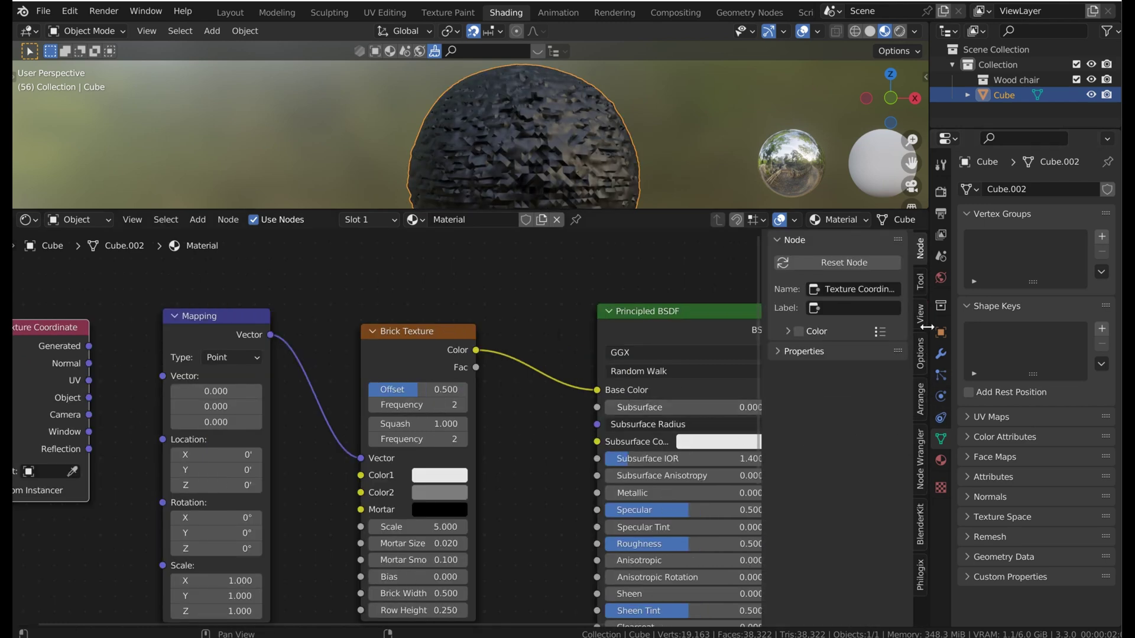
pyautogui.click(925, 444)
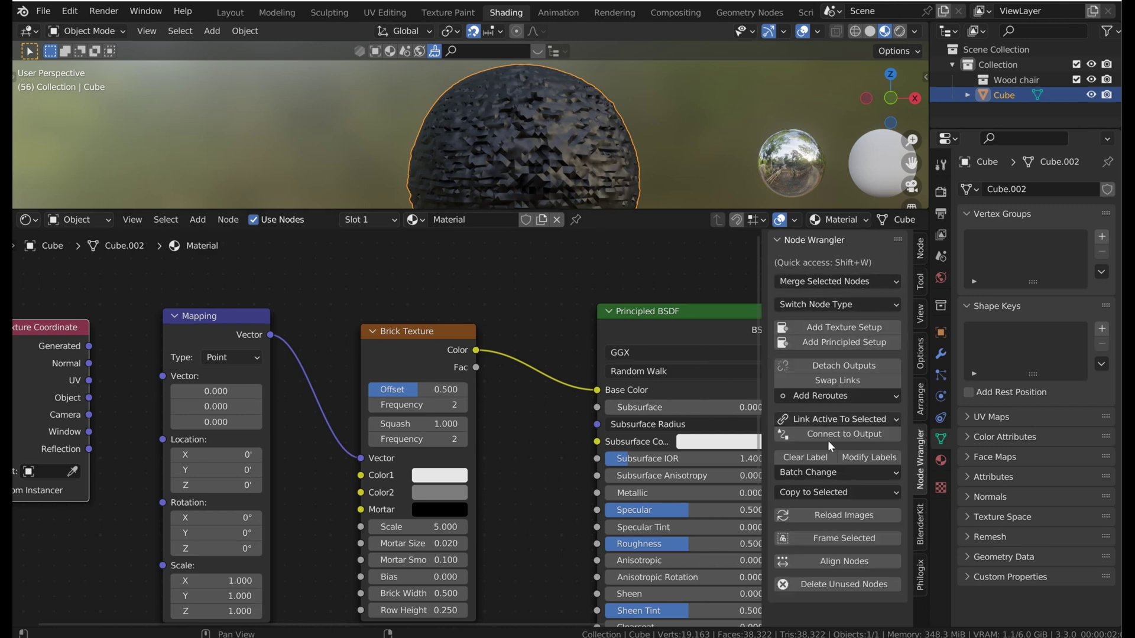
pyautogui.press('n')
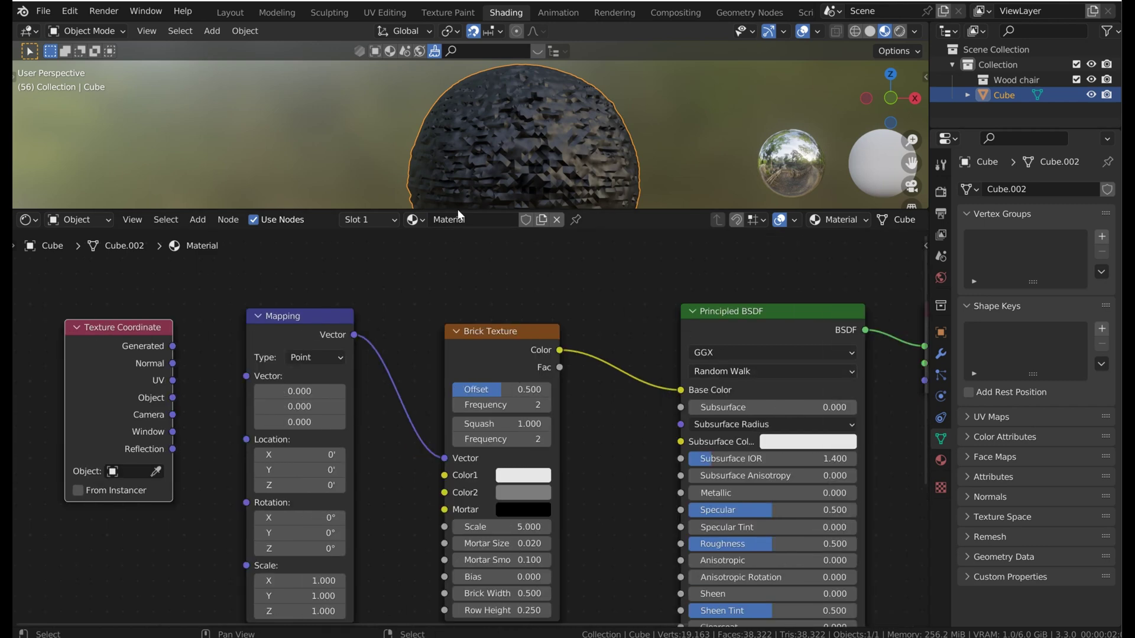
pyautogui.click(70, 10)
pyautogui.click(122, 248)
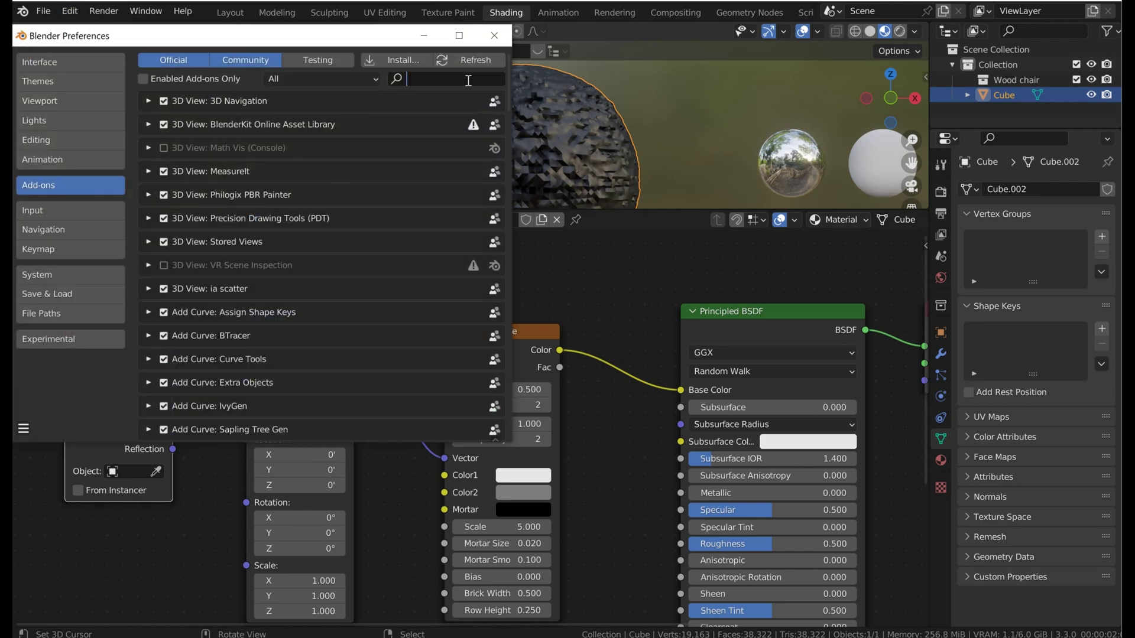
pyautogui.write('node')
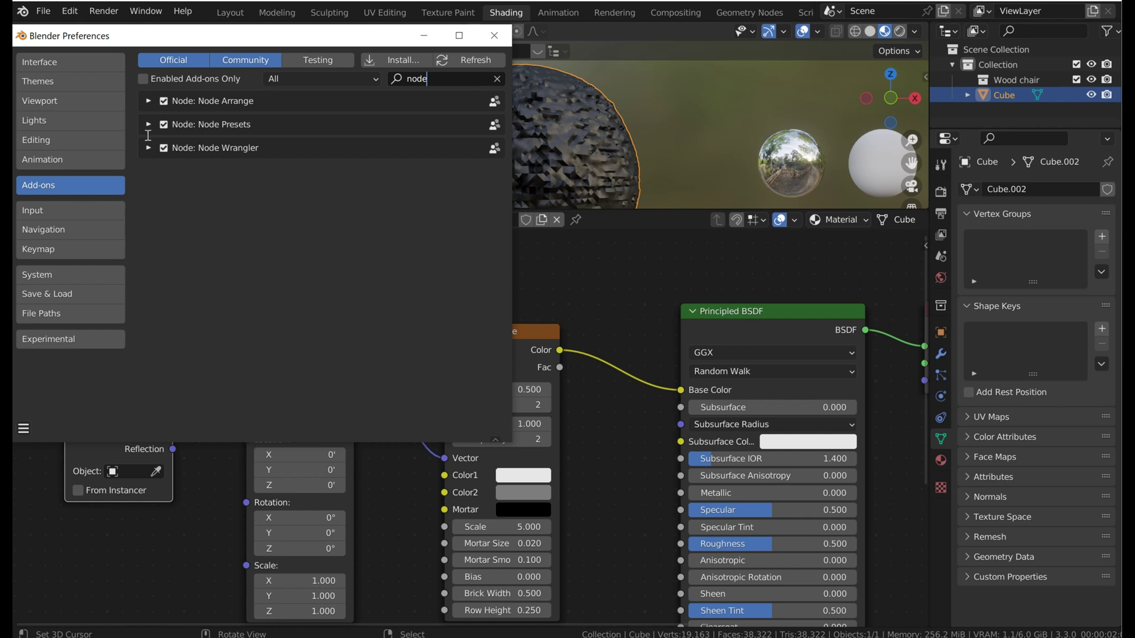
pyautogui.click(506, 38)
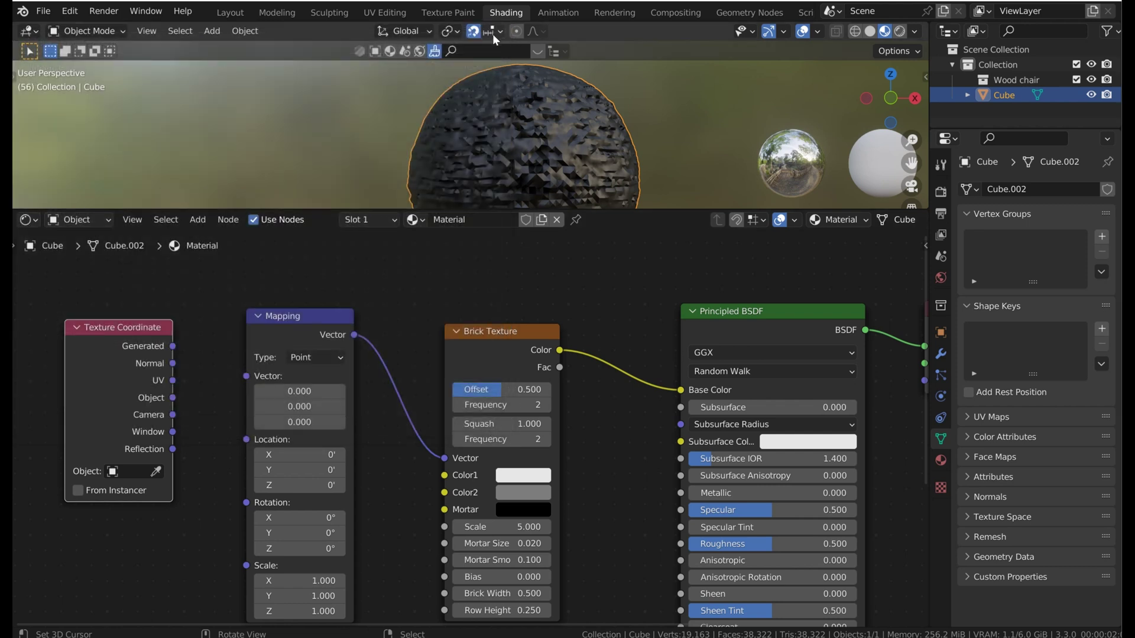
# Drive Mapping with Object coordinates and rotate the bricks around Y to about -90°.
pyautogui.moveTo(174, 399); pyautogui.dragTo(159, 325)
pyautogui.moveTo(245, 377); pyautogui.dragTo(245, 378)
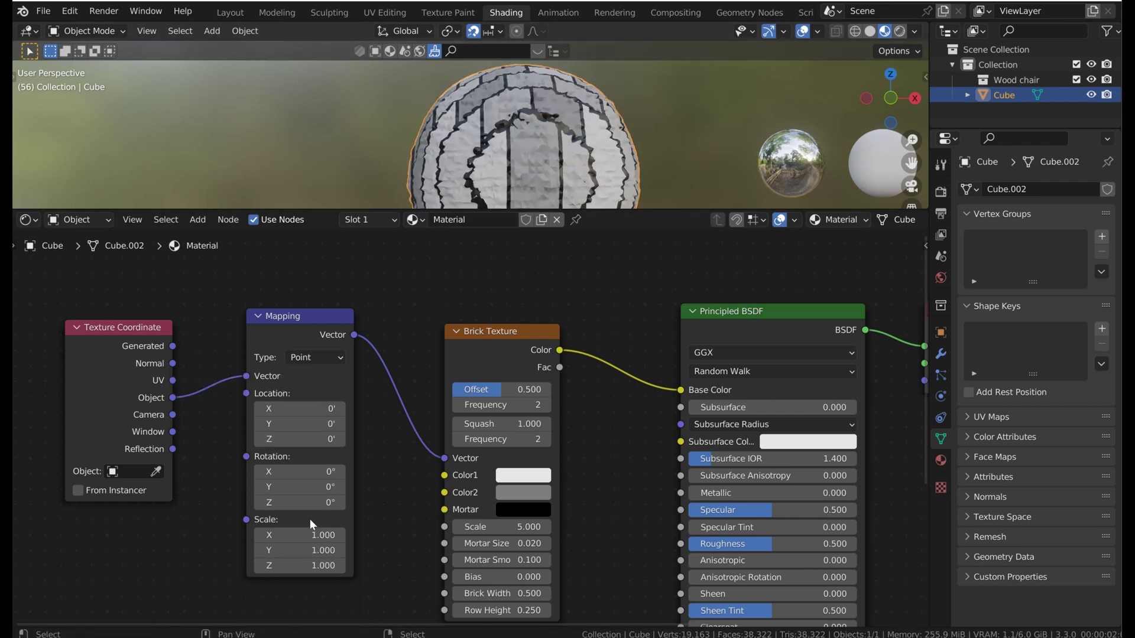
pyautogui.moveTo(289, 486); pyautogui.dragTo(227, 486)
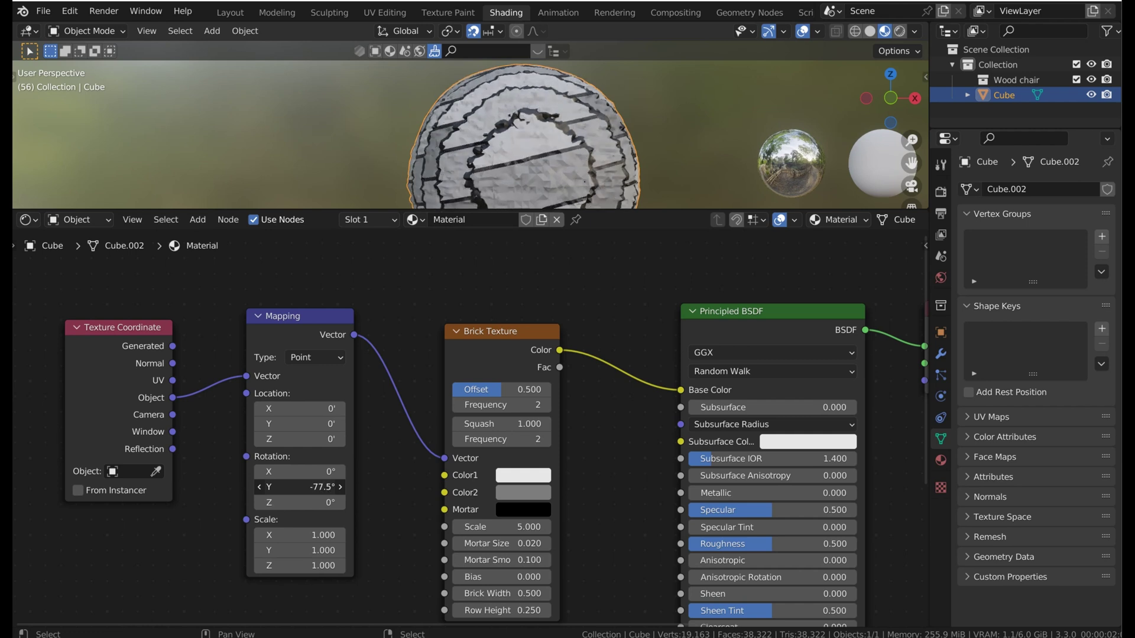
pyautogui.moveTo(299, 487)
pyautogui.mouseDown()
pyautogui.moveTo(275, 486)
pyautogui.moveTo(294, 476)
pyautogui.moveTo(228, 476)
pyautogui.moveTo(301, 477)
pyautogui.mouseUp()
# Set the Mapping rotation X to 0° and Z to 90°, then enlarge the 3D viewport.
pyautogui.doubleClick(302, 477)
pyautogui.write('0')
pyautogui.press('Return')
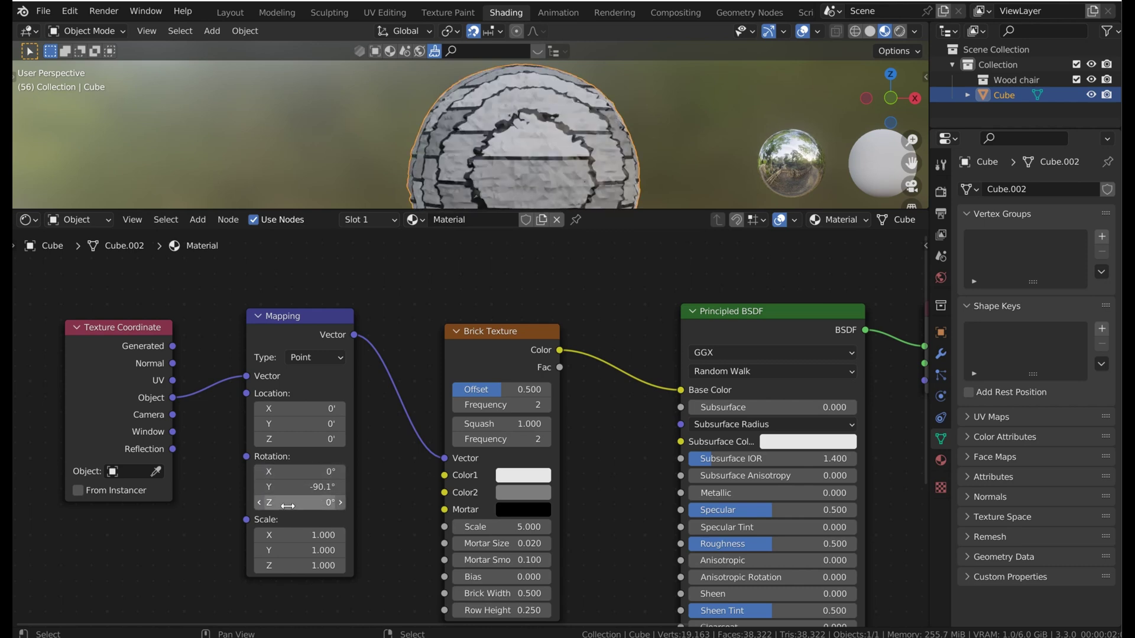
pyautogui.doubleClick(316, 503)
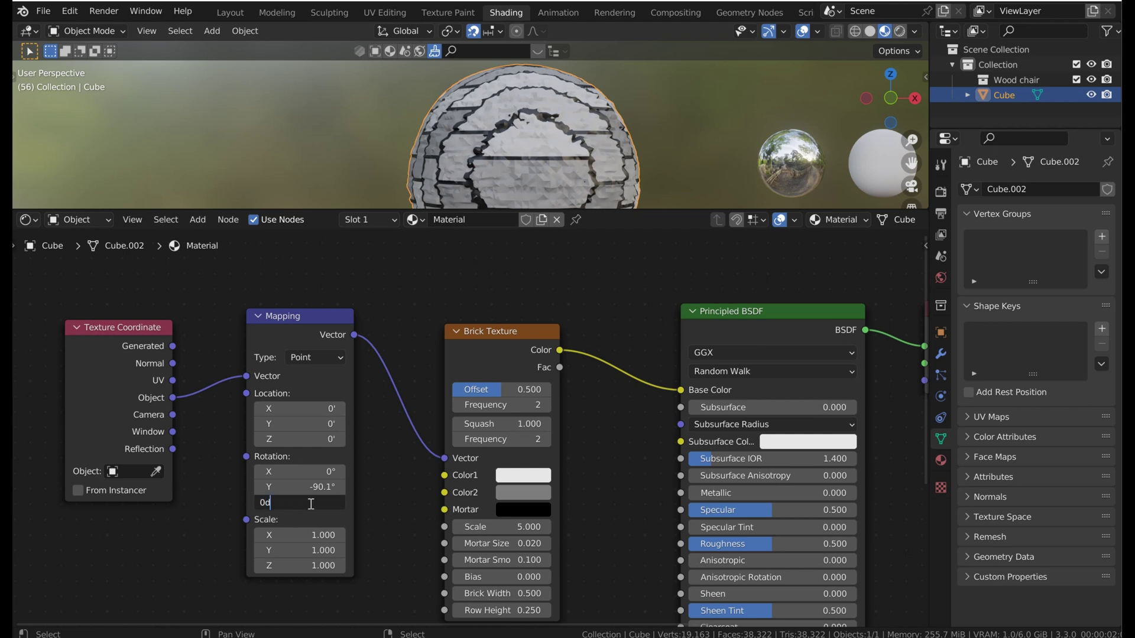
pyautogui.doubleClick(309, 503)
pyautogui.write('90')
pyautogui.press('Return')
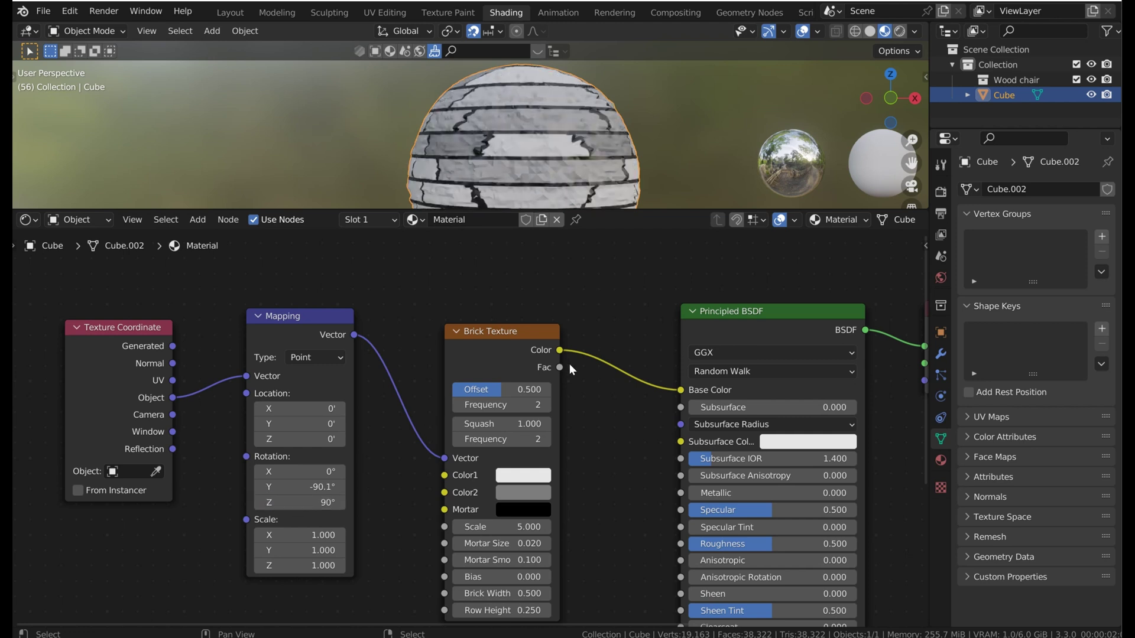
pyautogui.moveTo(439, 209); pyautogui.dragTo(440, 344)
# Set Mapping rotation to X -4.2°, Y 90° and Scale X to 5.600.
pyautogui.moveTo(301, 554); pyautogui.dragTo(273, 538)
pyautogui.moveTo(372, 532); pyautogui.dragTo(379, 446, button='middle')
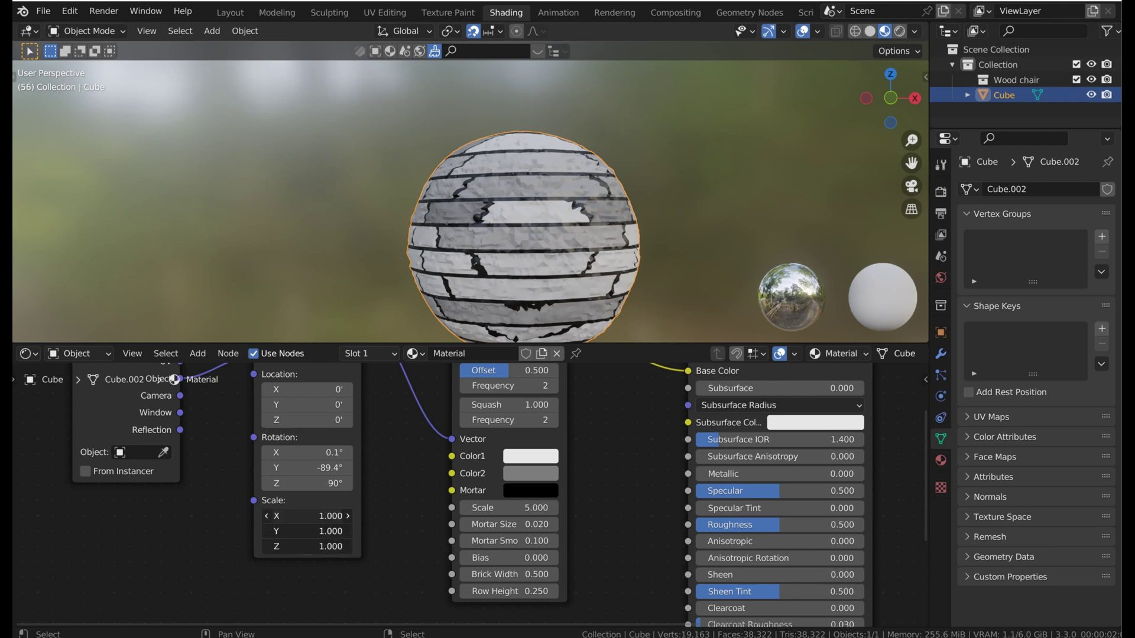
pyautogui.moveTo(307, 516); pyautogui.dragTo(263, 547)
pyautogui.scroll(3, 691, 196)
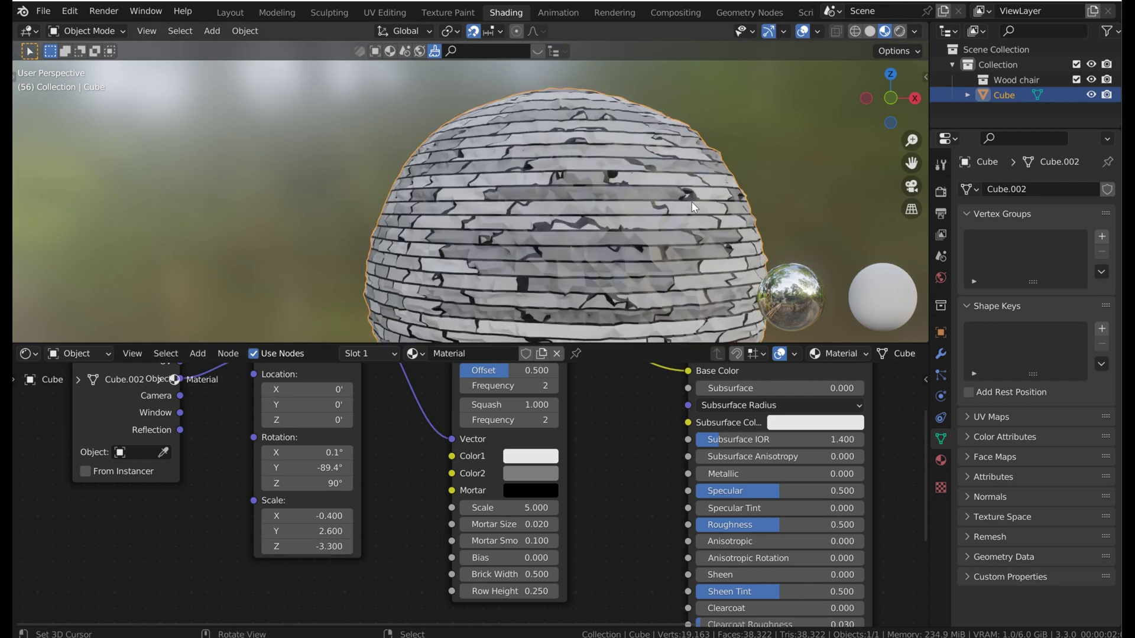
pyautogui.hotkey('ctrl', 'z')
pyautogui.hotkey('ctrl', 'z')
pyautogui.hotkey('ctrl', 'z')
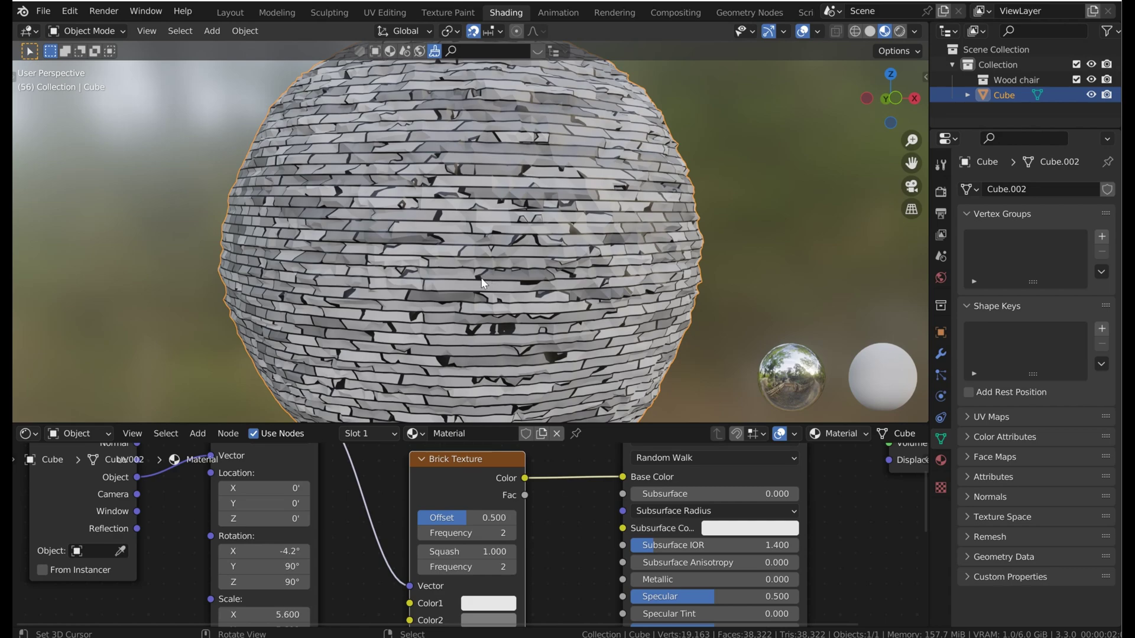
# Orbit and zoom around the sphere to inspect the smaller bricks.
pyautogui.moveTo(477, 278); pyautogui.dragTo(578, 279, button='middle')
pyautogui.scroll(6, 578, 279)
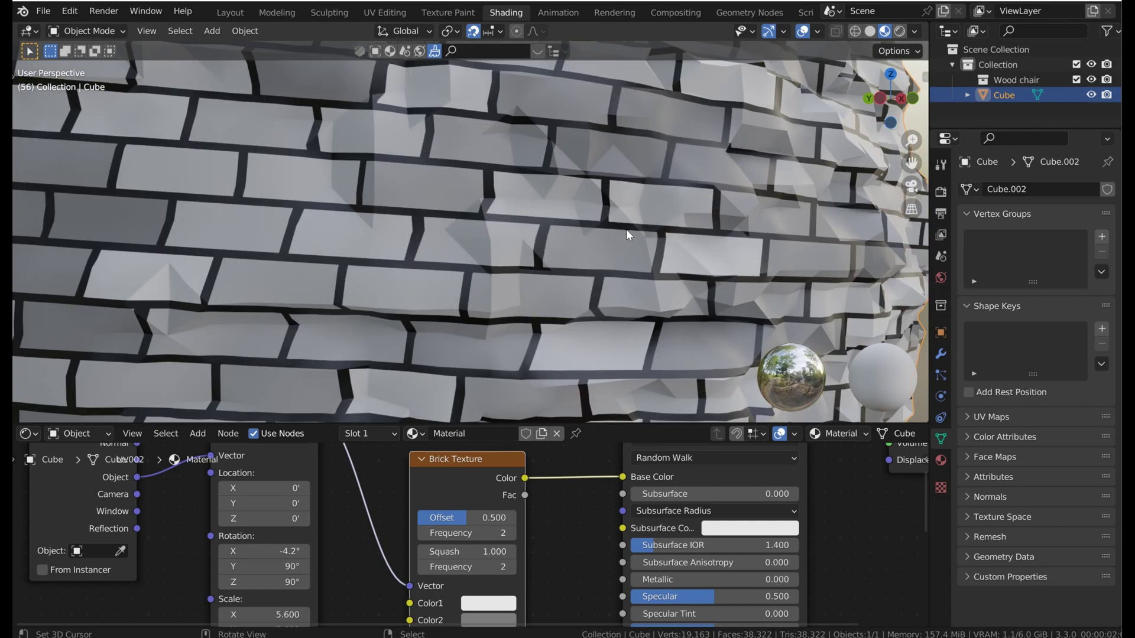
pyautogui.press('KP_1')
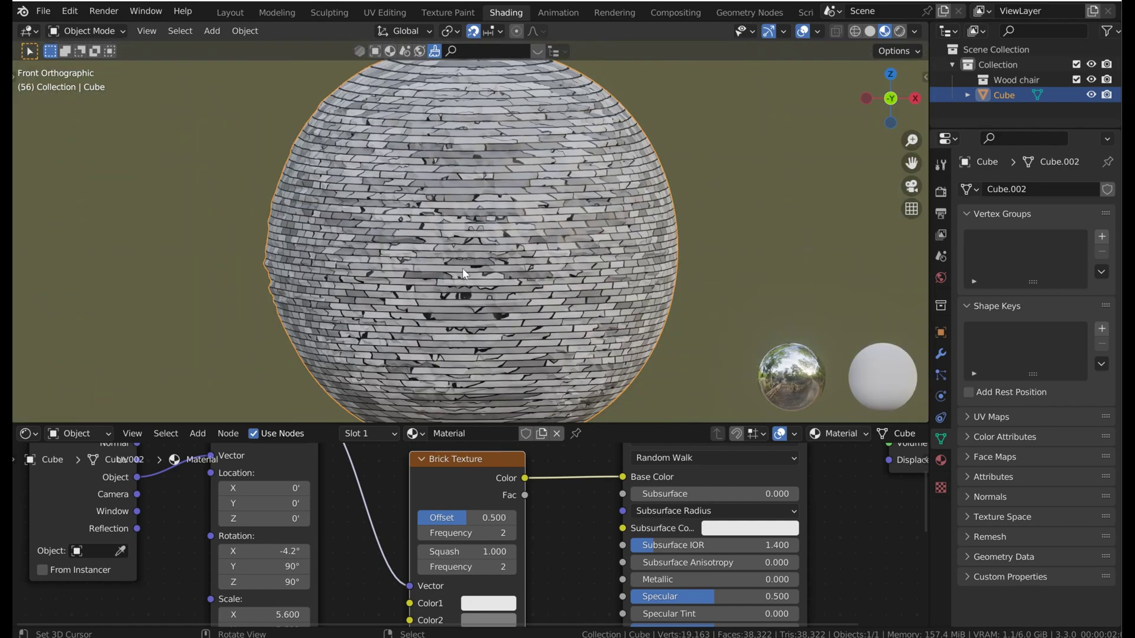
pyautogui.scroll(6, 509, 263)
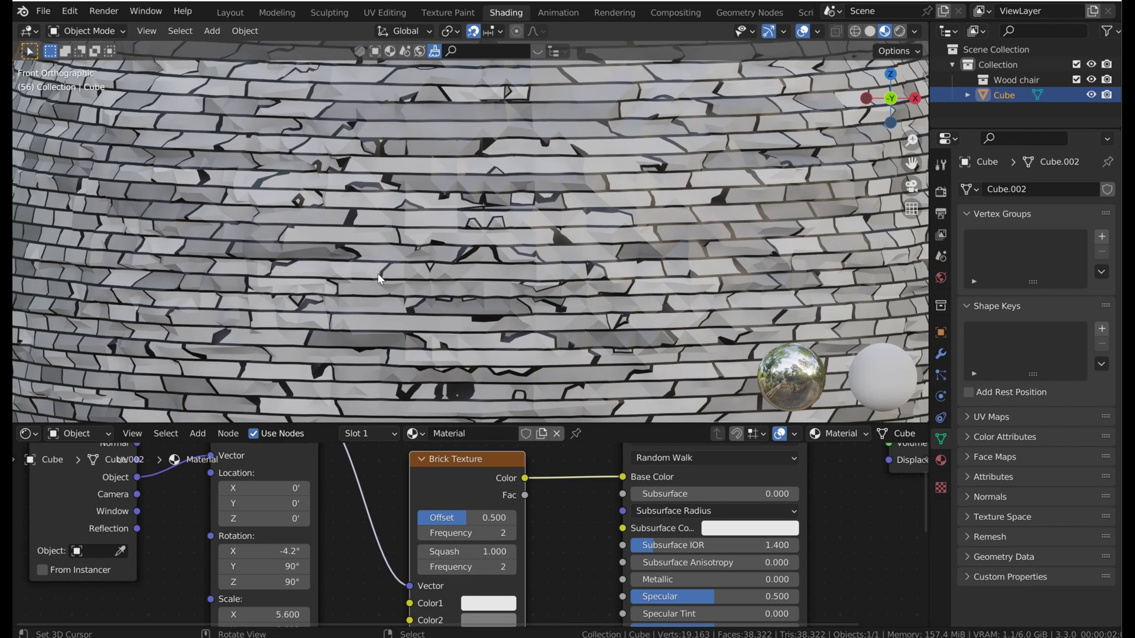
pyautogui.moveTo(422, 286); pyautogui.dragTo(563, 248, button='middle')
pyautogui.scroll(-5, 496, 259)
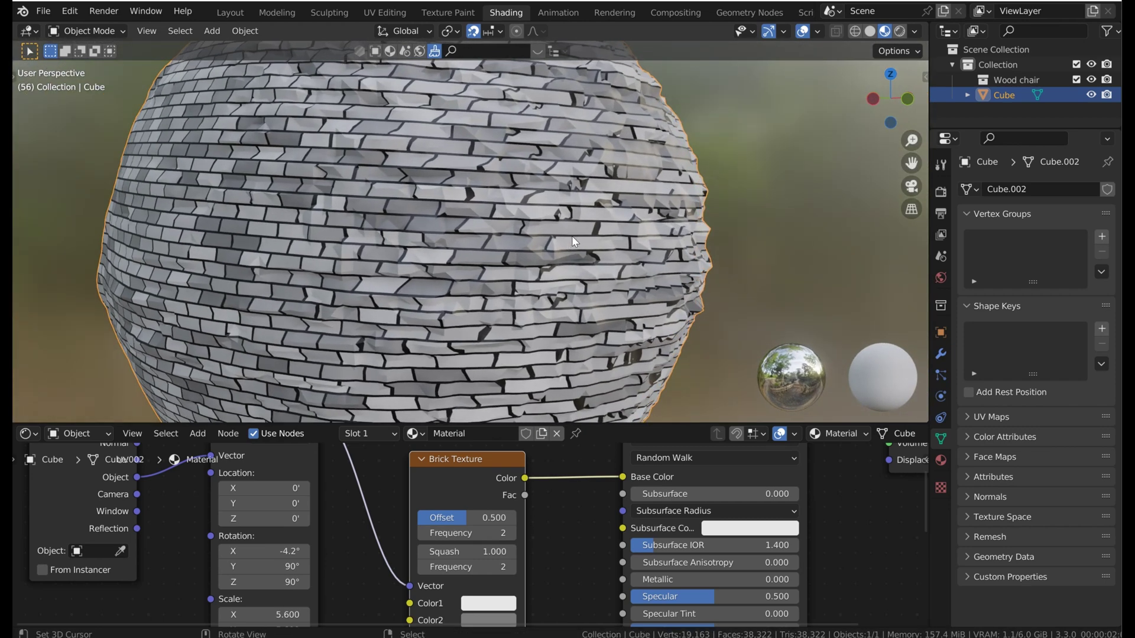
pyautogui.scroll(3, 572, 235)
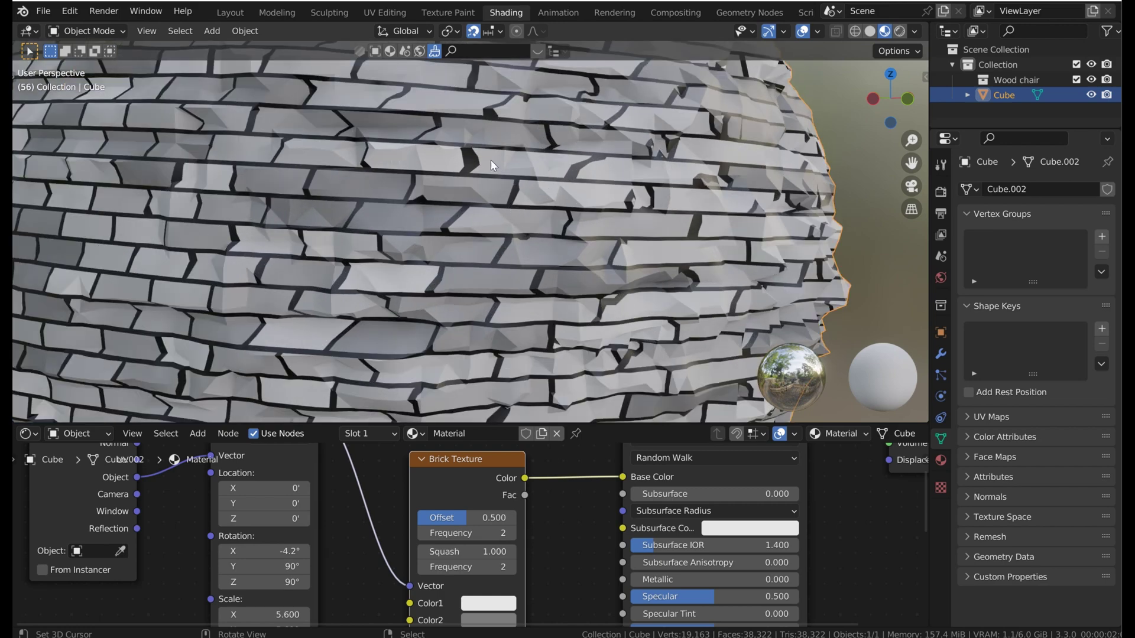
pyautogui.moveTo(471, 191); pyautogui.dragTo(554, 202, button='middle')
pyautogui.moveTo(828, 208); pyautogui.dragTo(634, 164, button='middle')
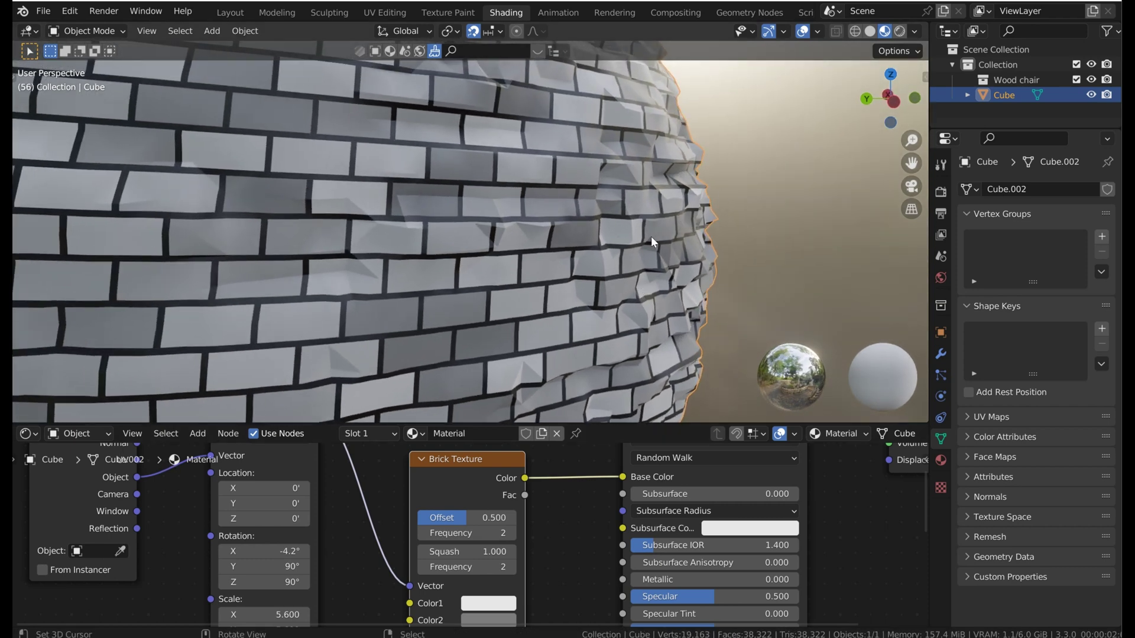
pyautogui.moveTo(687, 232); pyautogui.dragTo(589, 359, button='middle')
# Set Brick Texture Color1 to a deep red, giving red-and-grey bricks.
pyautogui.click(488, 603)
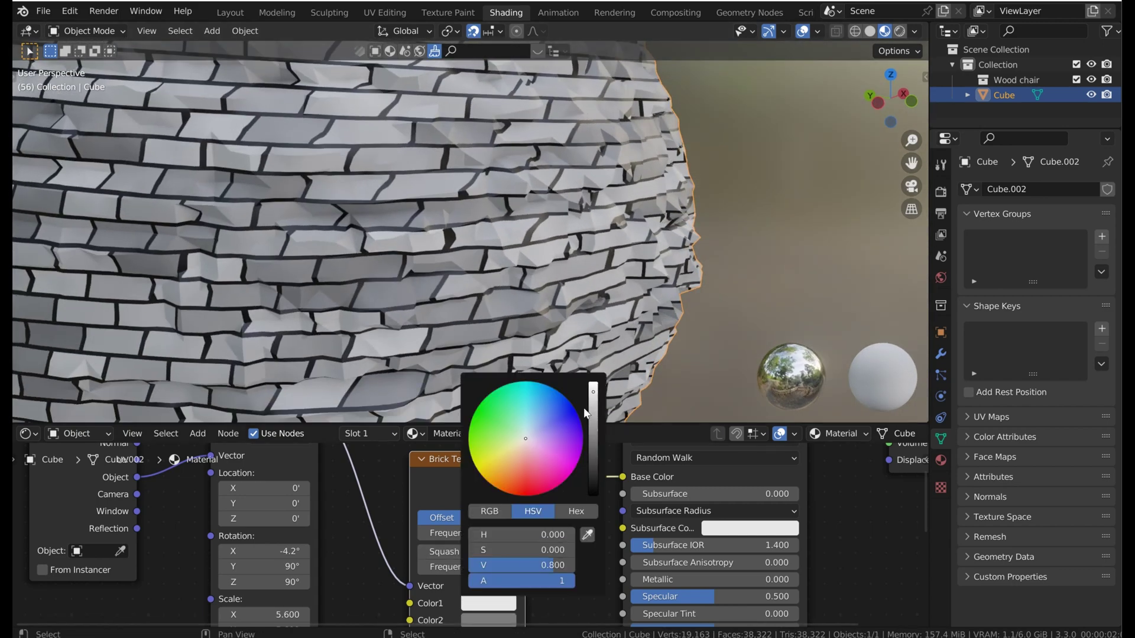
pyautogui.click(523, 460)
pyautogui.moveTo(523, 460); pyautogui.dragTo(490, 484)
pyautogui.scroll(-5, 578, 424)
pyautogui.moveTo(514, 476); pyautogui.dragTo(511, 490)
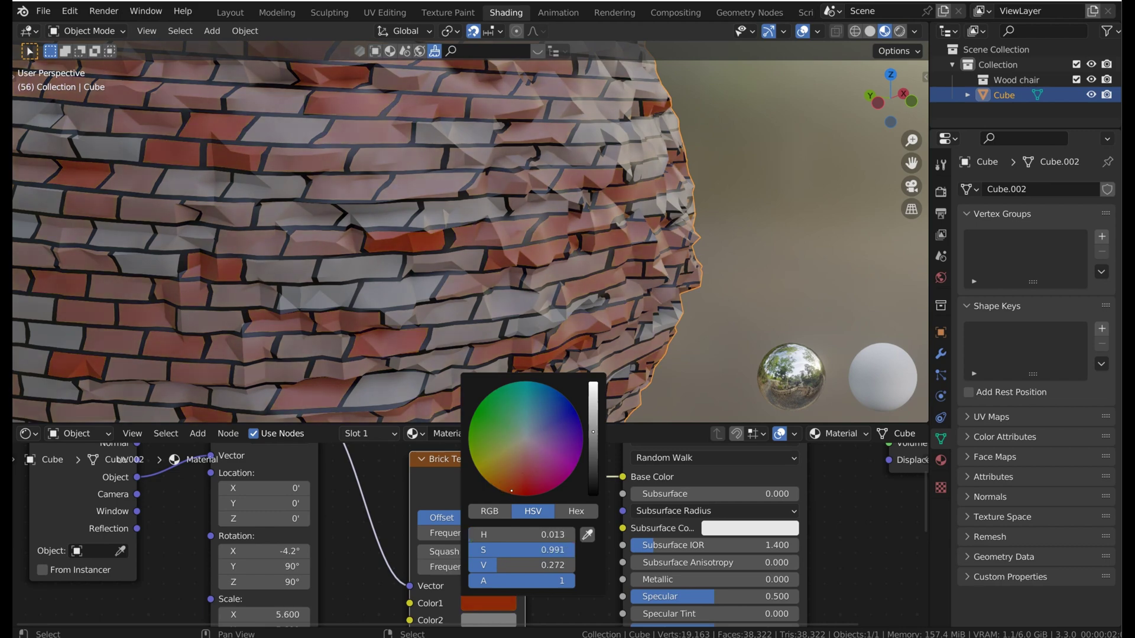
pyautogui.moveTo(647, 302)
pyautogui.mouseDown(button='middle')
pyautogui.moveTo(514, 273)
pyautogui.moveTo(569, 304)
pyautogui.moveTo(369, 293)
pyautogui.moveTo(229, 303)
pyautogui.moveTo(604, 212)
pyautogui.moveTo(533, 208)
pyautogui.moveTo(474, 260)
pyautogui.moveTo(526, 216)
pyautogui.mouseUp(button='middle')
# Switch to the Layout workspace and orbit to a perspective view of the brick sphere.
pyautogui.click(329, 13)
pyautogui.click(230, 13)
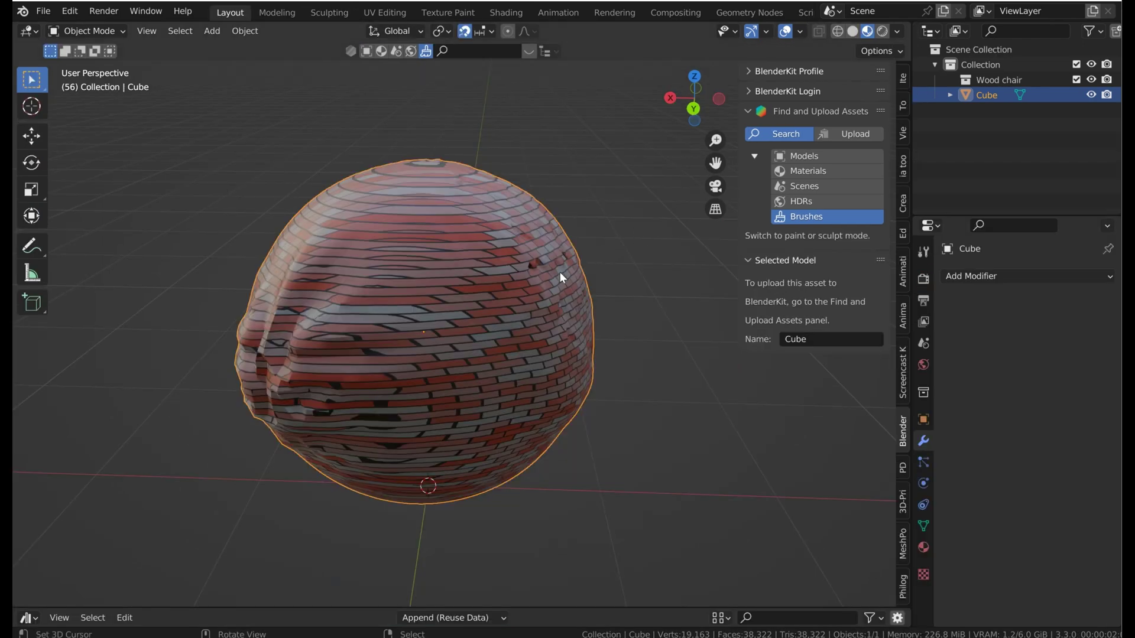
pyautogui.moveTo(559, 272)
pyautogui.mouseDown(button='middle')
pyautogui.moveTo(584, 257)
pyautogui.moveTo(615, 259)
pyautogui.mouseUp(button='middle')
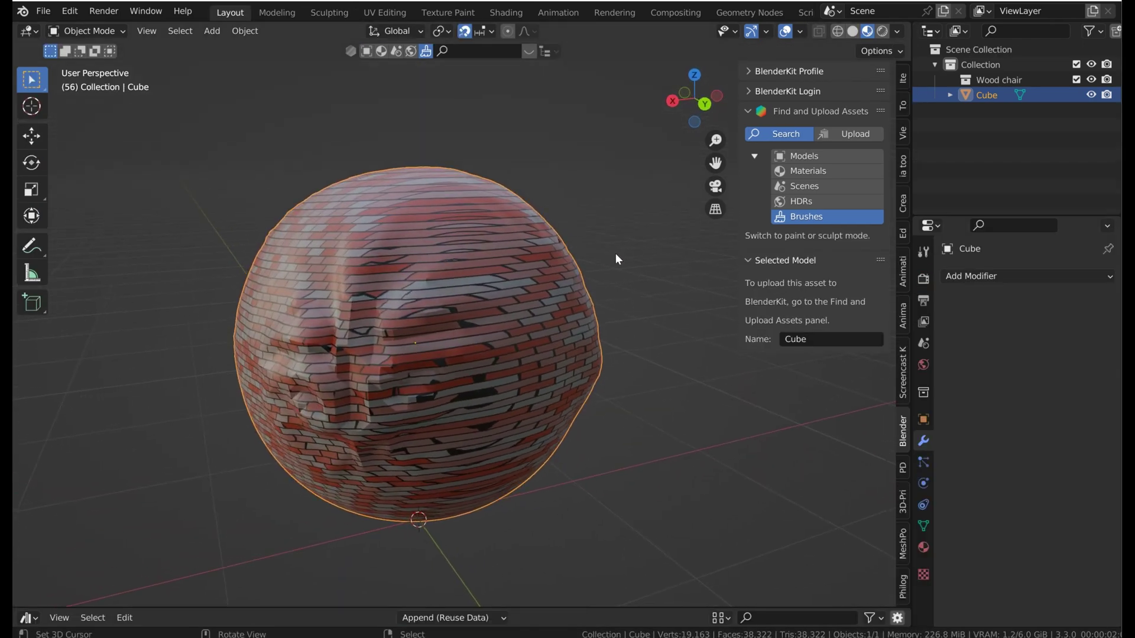
pyautogui.press('ctrl+KP_1')
pyautogui.scroll(4, 483, 281)
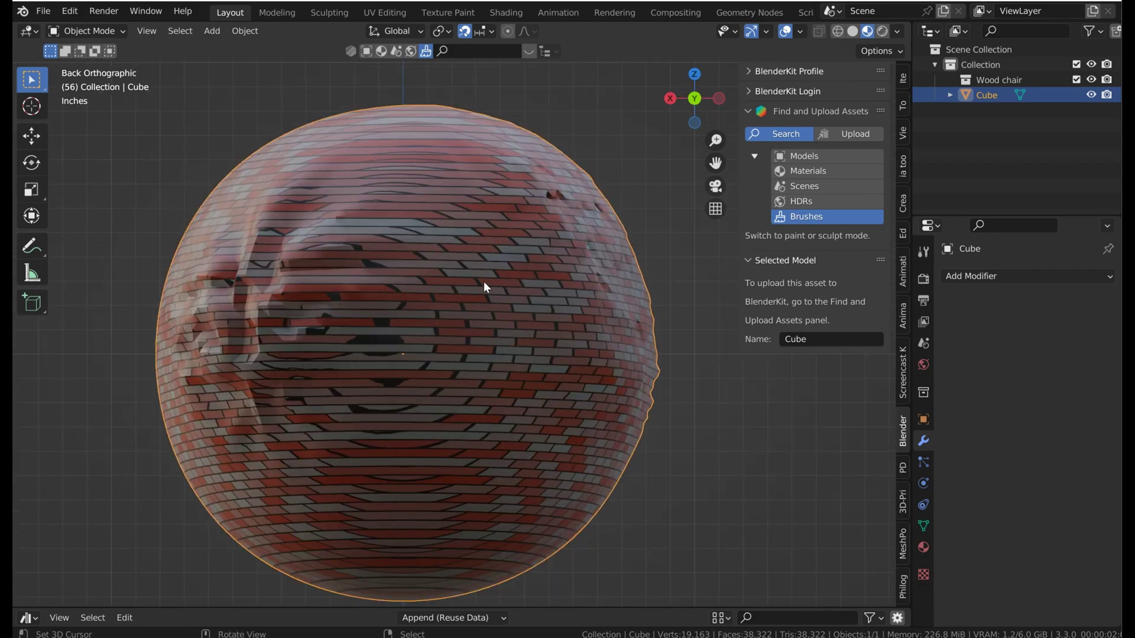
pyautogui.moveTo(272, 268); pyautogui.dragTo(370, 292, button='middle')
pyautogui.scroll(-5, 397, 299)
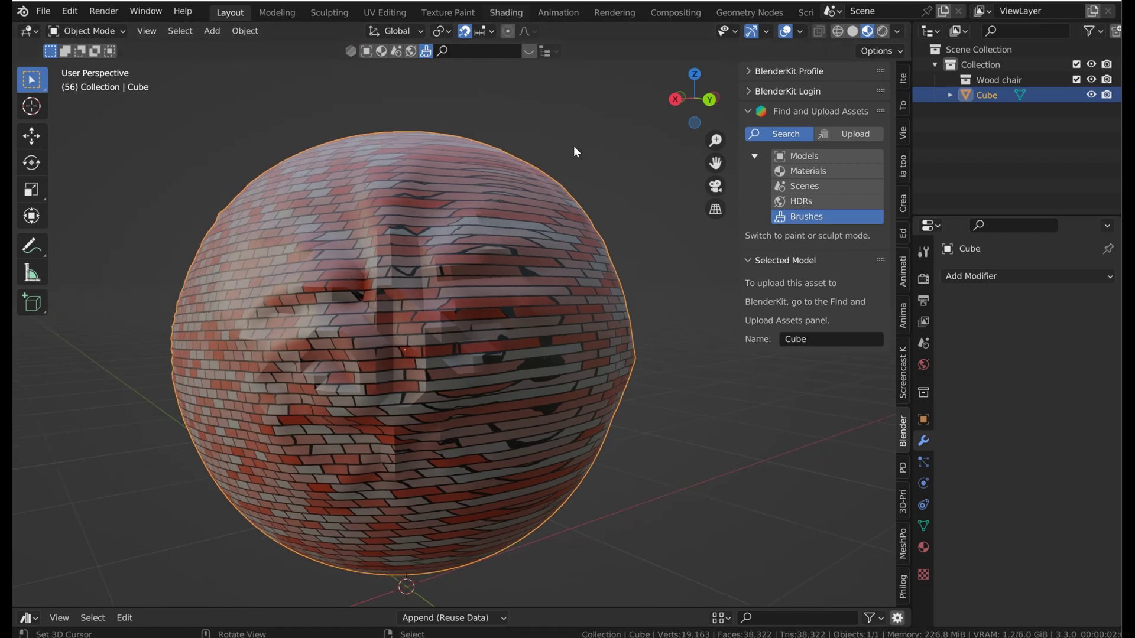
# Unlink the brick material from the sphere and show the Philogix painter panel.
pyautogui.click(923, 547)
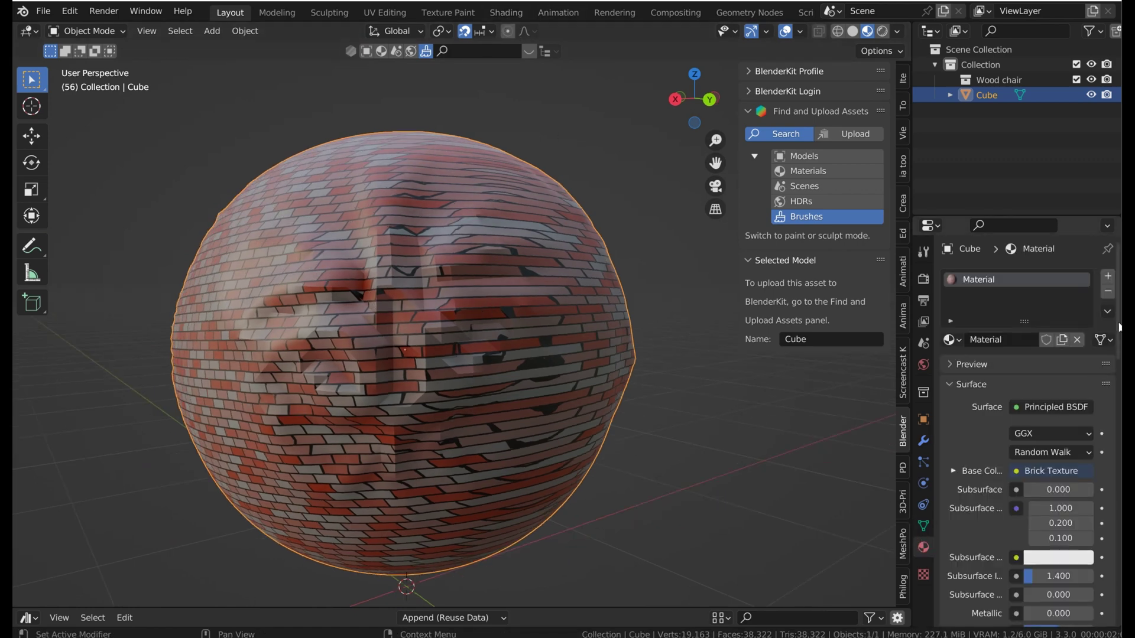
pyautogui.click(1077, 339)
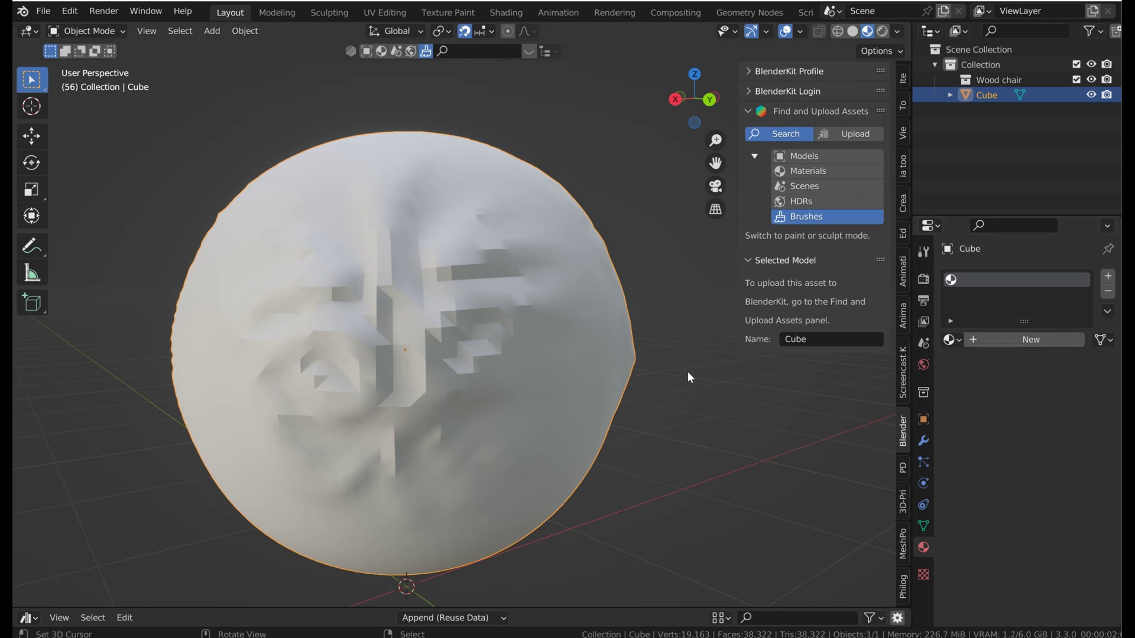
pyautogui.click(903, 590)
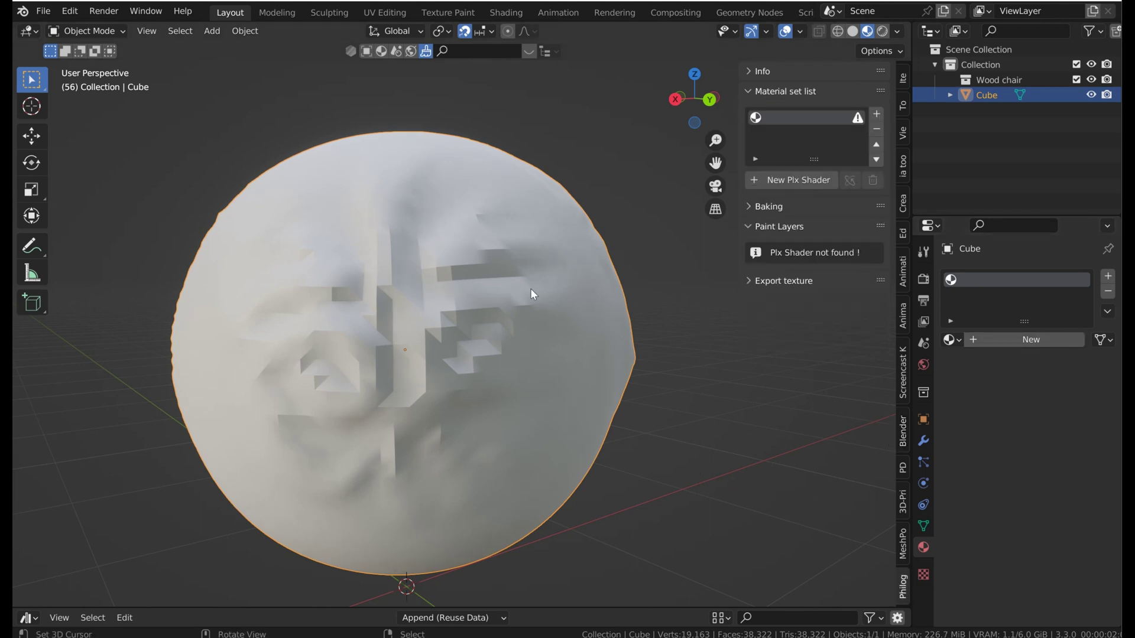
pyautogui.keyDown('shift'); pyautogui.moveTo(530, 288); pyautogui.dragTo(559, 264, button='middle'); pyautogui.keyUp('shift')
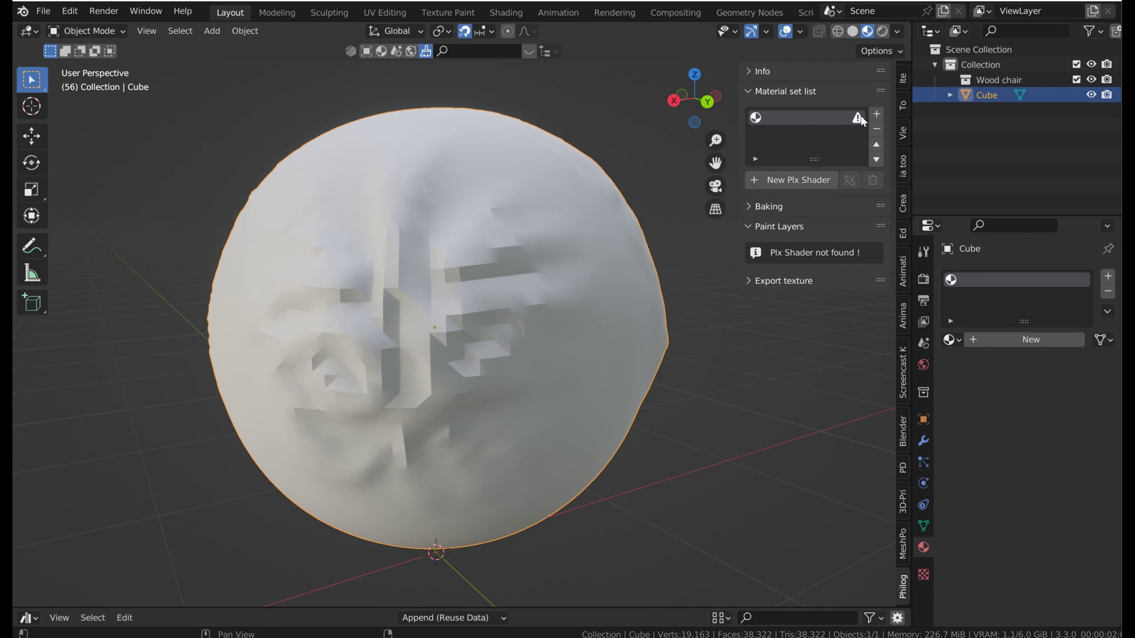
# Save the scene under the new file name 1sclupt.blend.
pyautogui.hotkey('ctrl', 's')
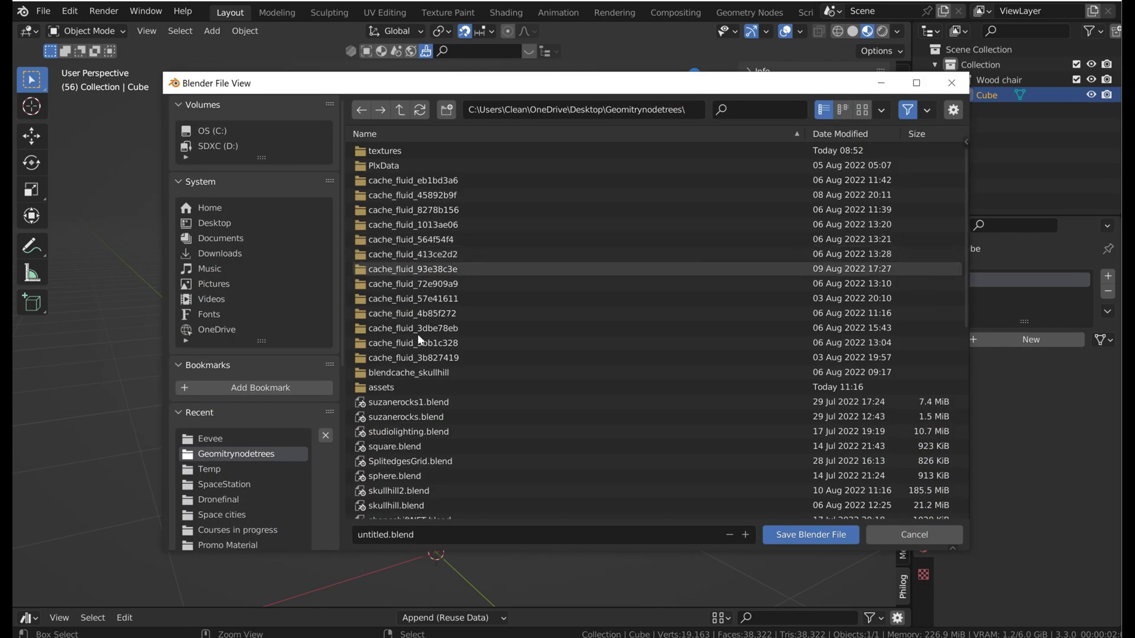
pyautogui.click(385, 535)
pyautogui.moveTo(389, 535); pyautogui.dragTo(315, 536)
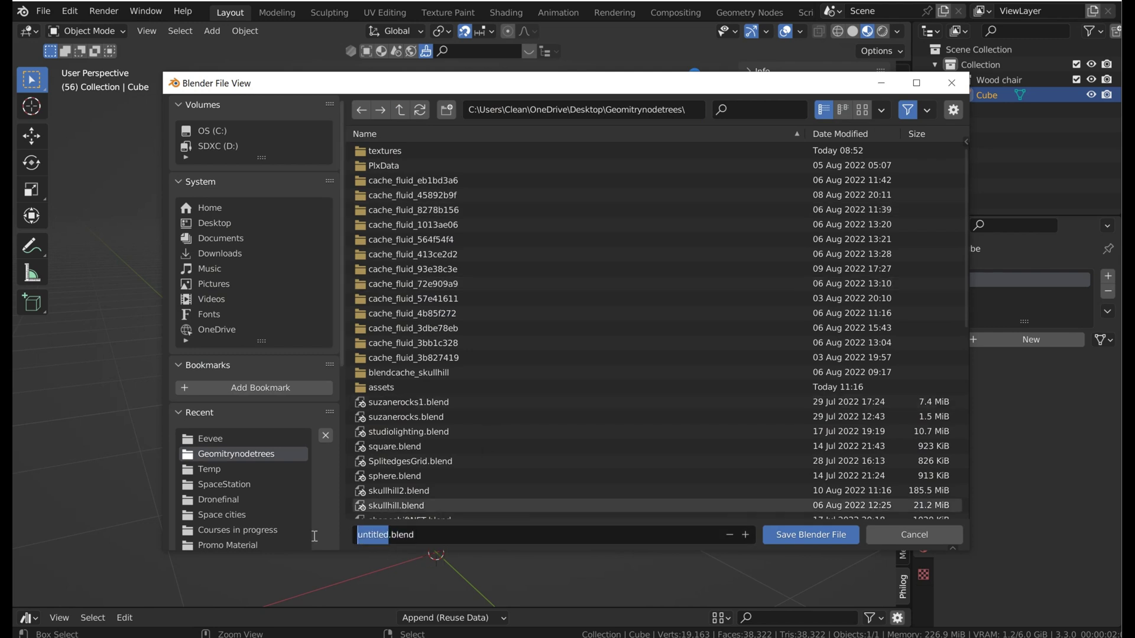
pyautogui.write('1sclup')
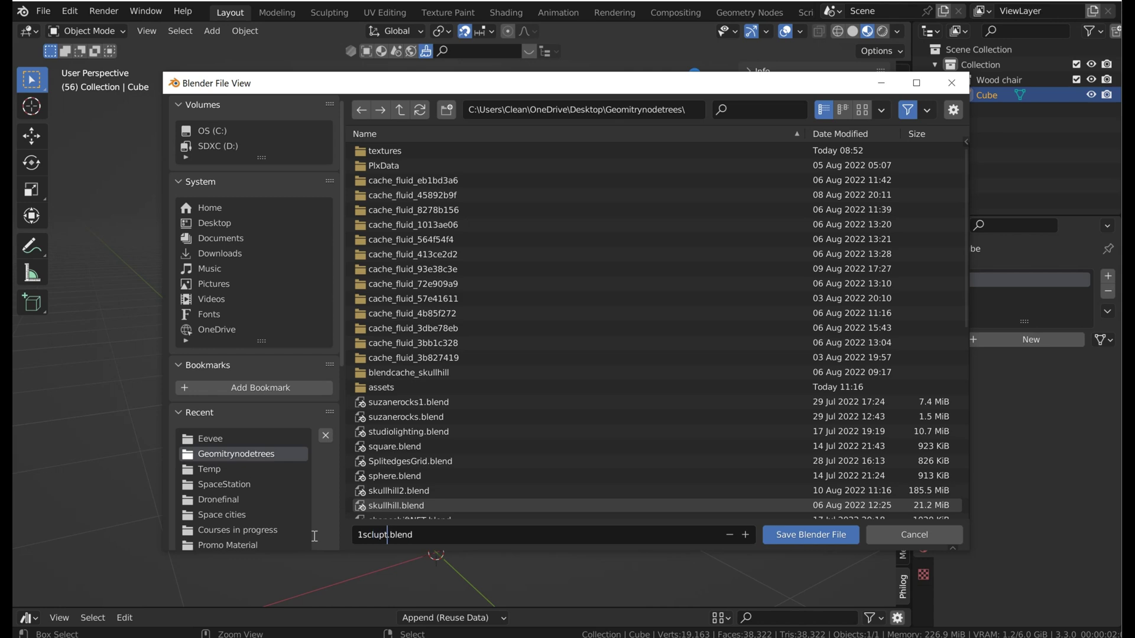
pyautogui.press('Return')
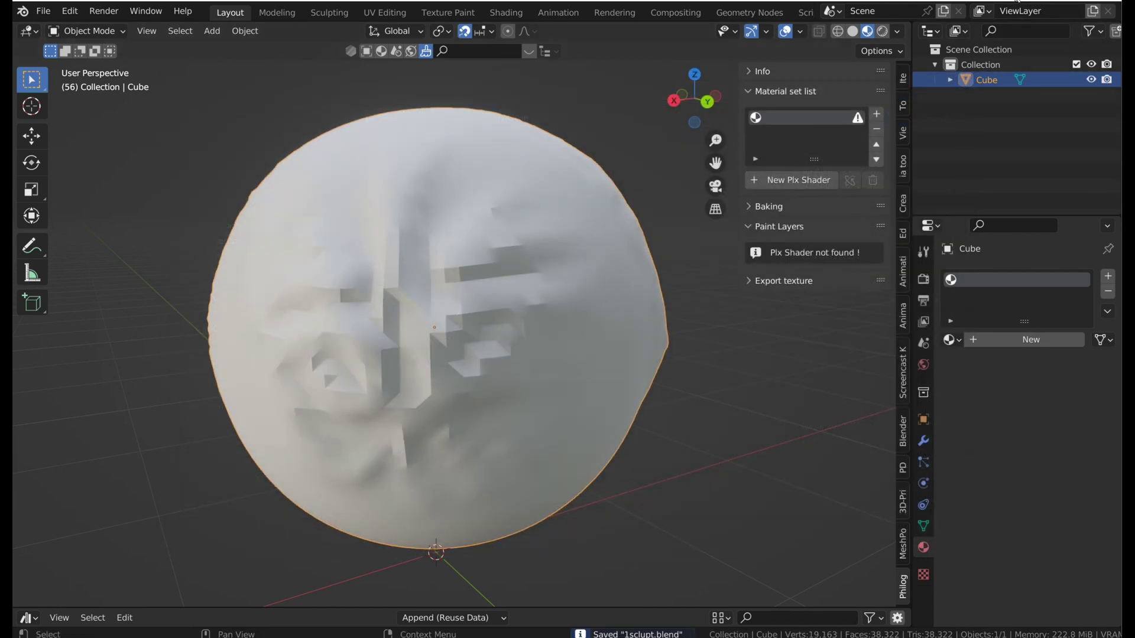
# Create a new Plx Shader material, rename it 'base', and widen the painter sidebar.
pyautogui.click(791, 180)
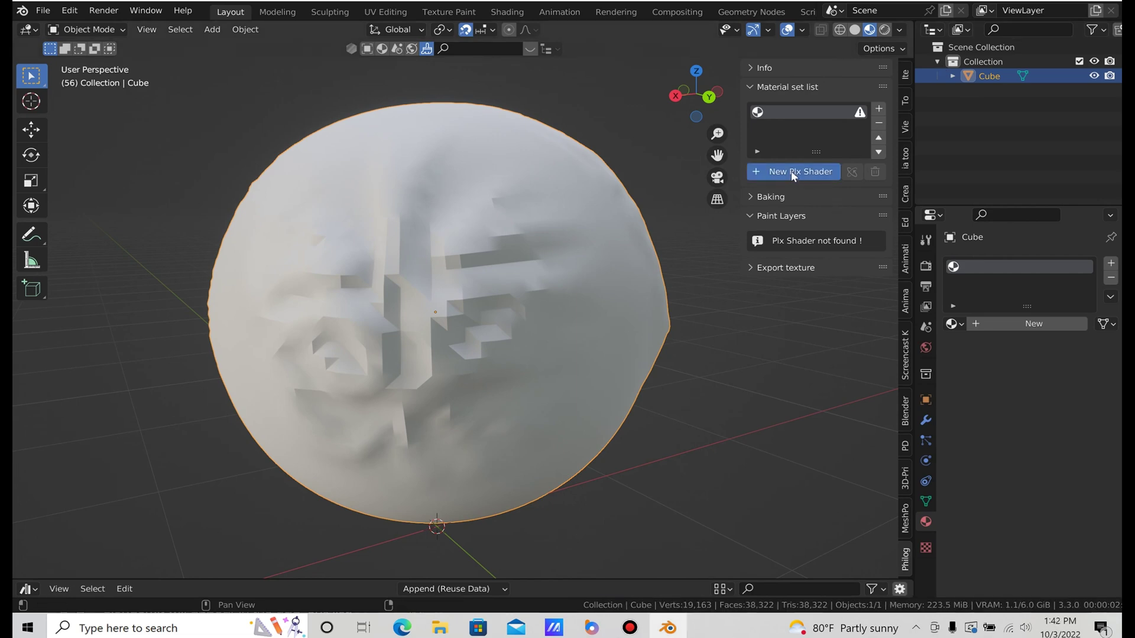
pyautogui.doubleClick(812, 111)
pyautogui.write('base')
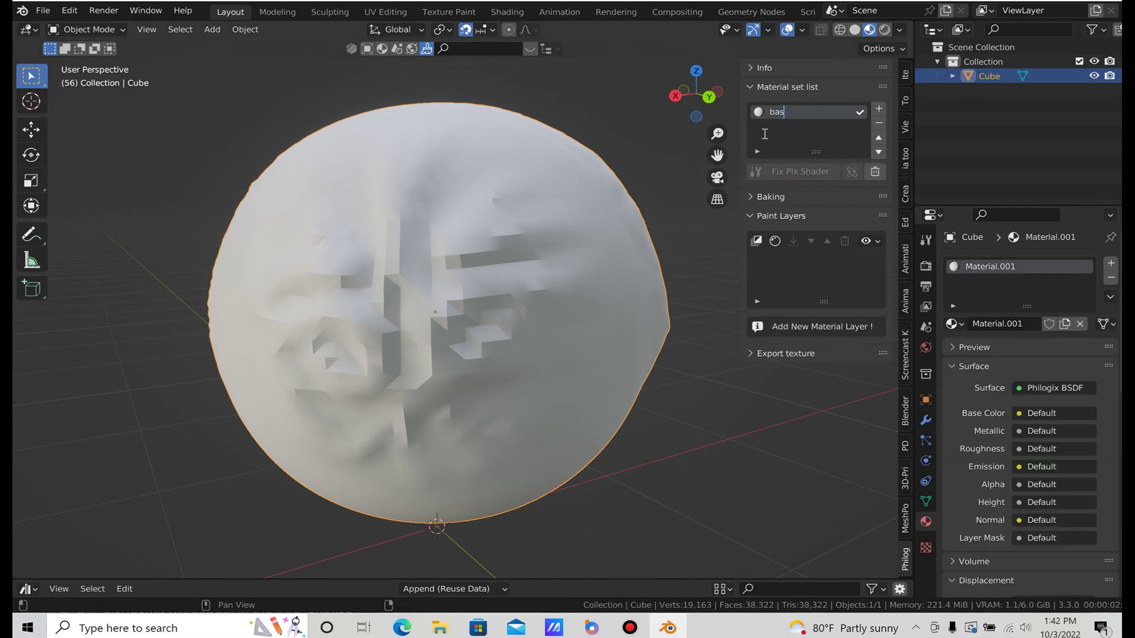
pyautogui.press('Return')
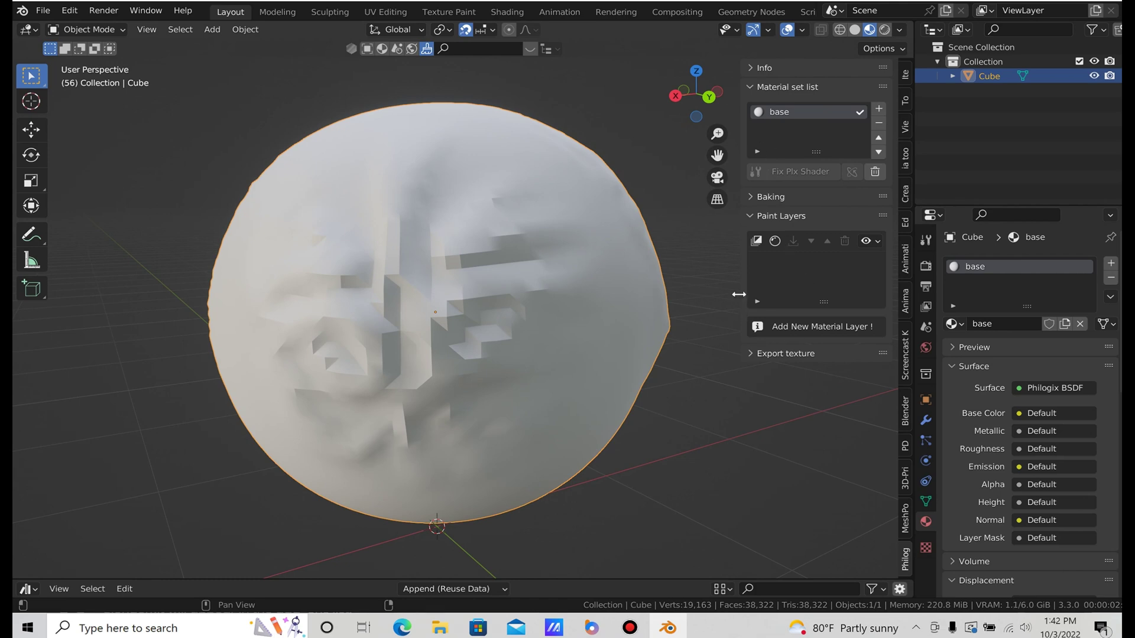
pyautogui.moveTo(738, 294)
pyautogui.mouseDown()
pyautogui.moveTo(709, 293)
pyautogui.moveTo(723, 295)
pyautogui.mouseUp()
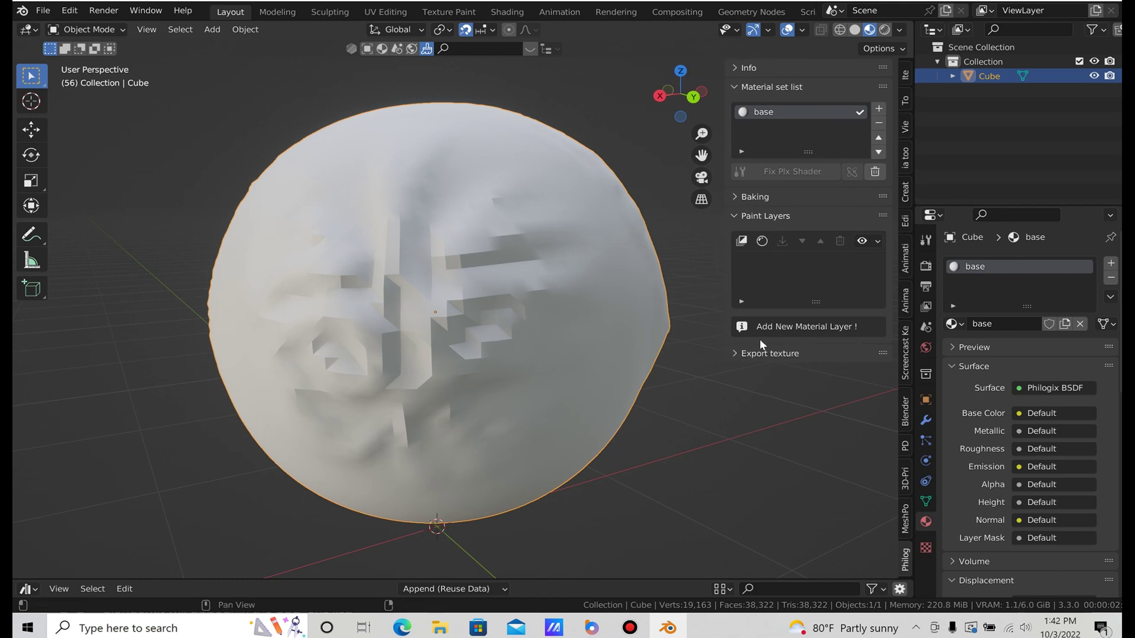
# Set bake Quality to 4 and bake the normal, AO and curvature maps at 1024.
pyautogui.click(746, 197)
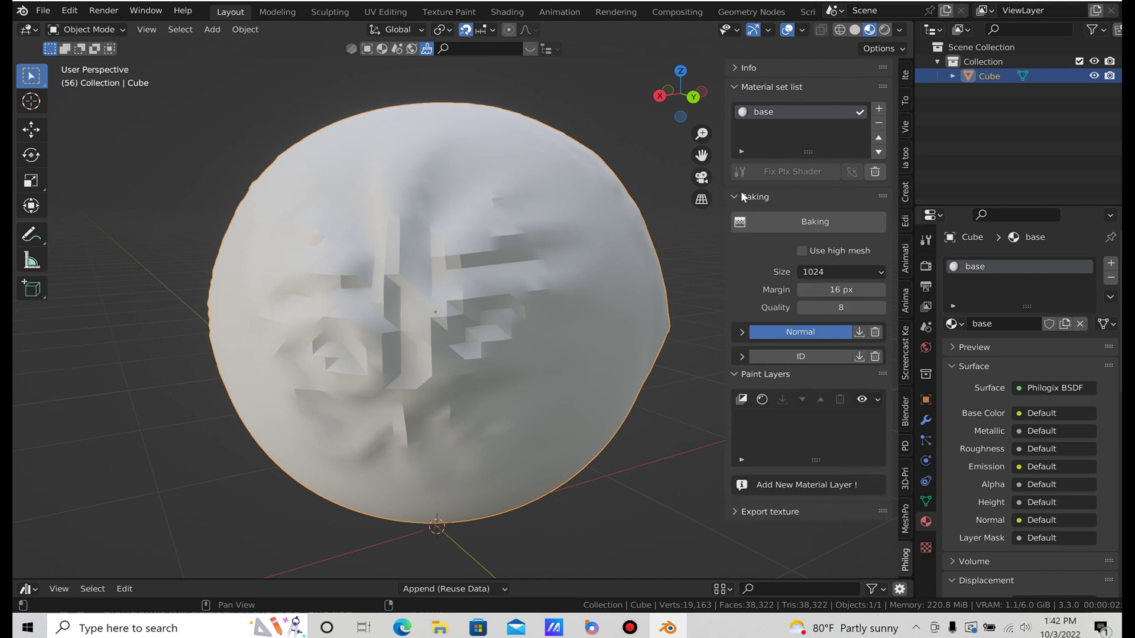
pyautogui.click(849, 307)
pyautogui.write('4')
pyautogui.press('Return')
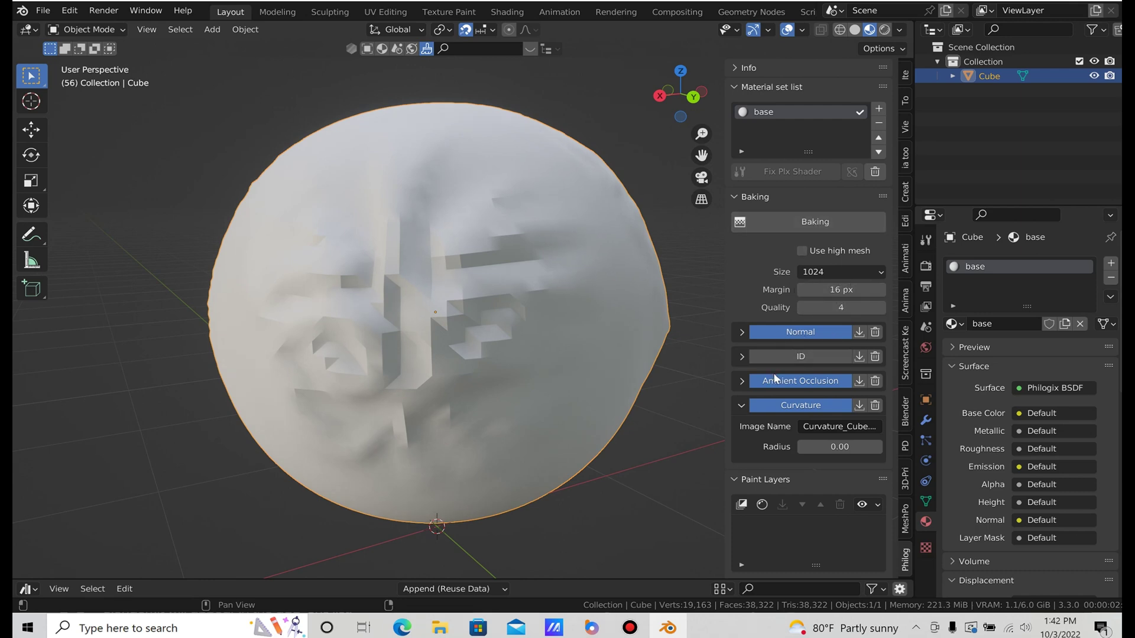
pyautogui.click(828, 226)
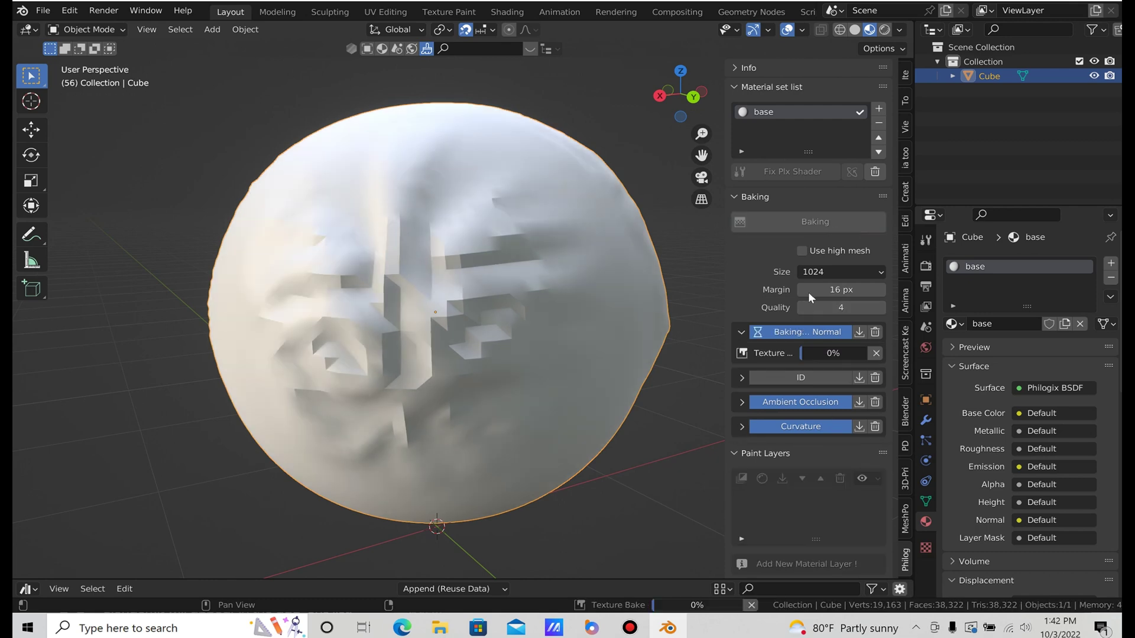
pyautogui.scroll(-1, 803, 355)
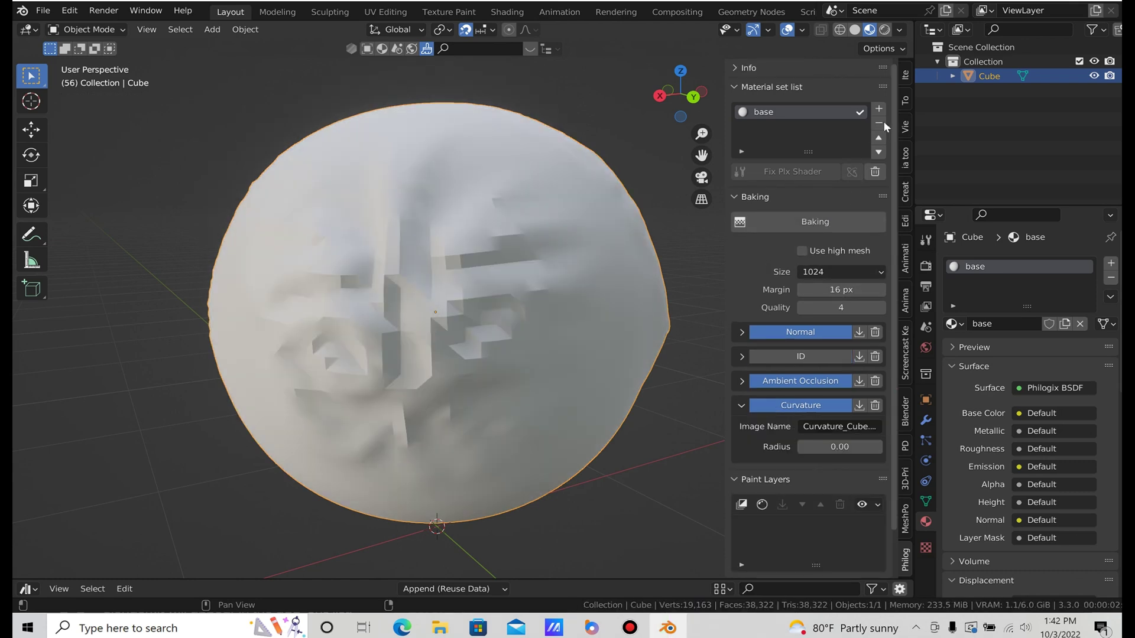
pyautogui.click(735, 196)
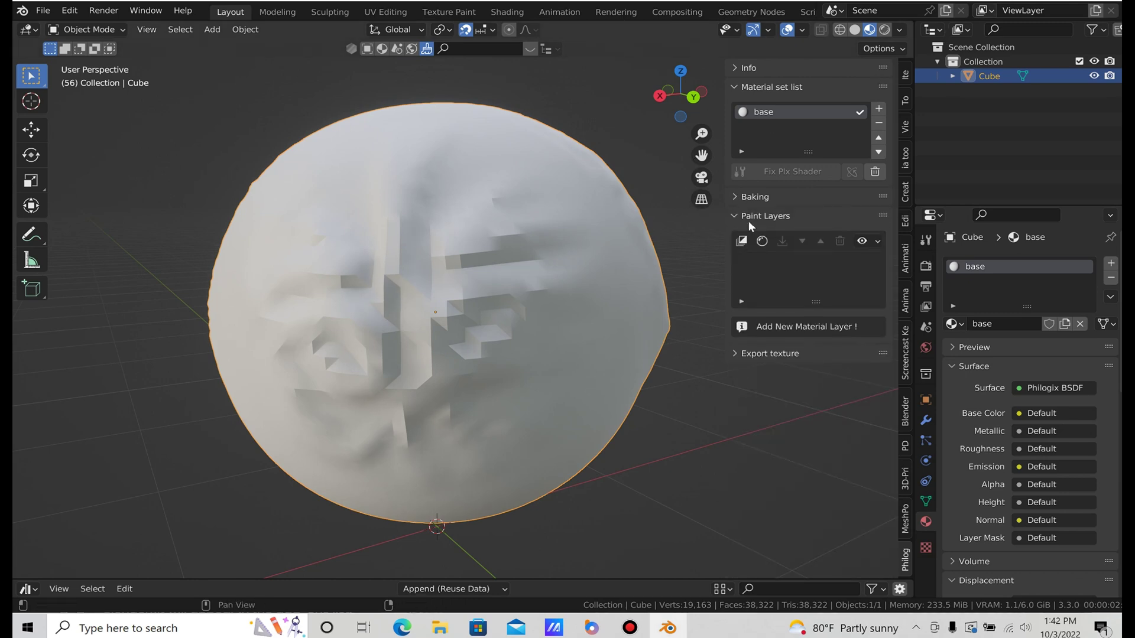
pyautogui.click(876, 243)
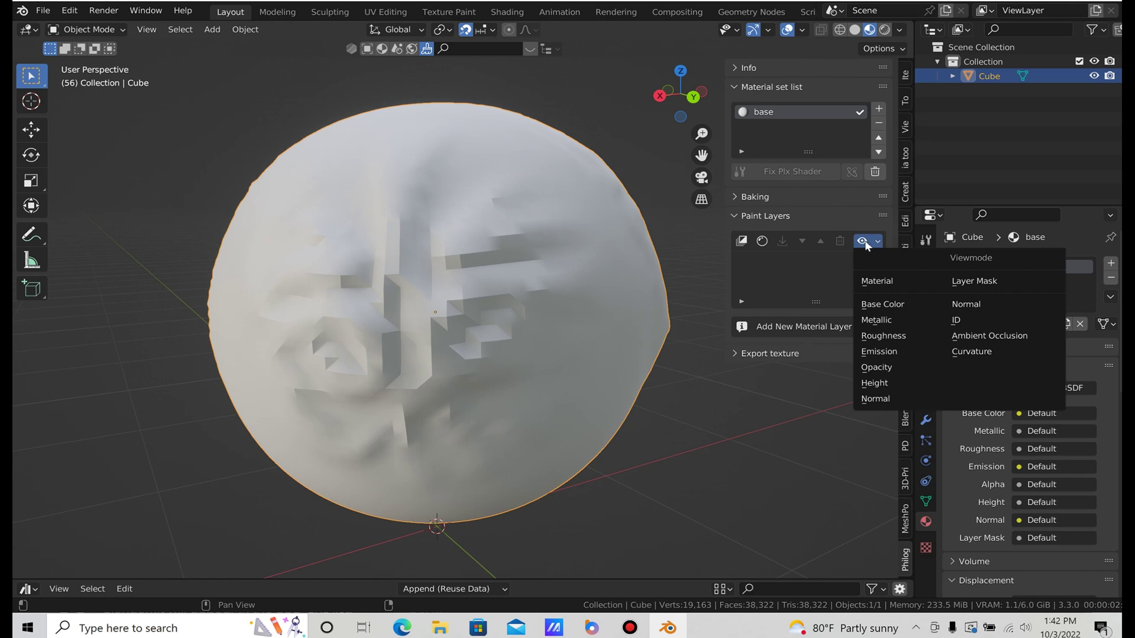
pyautogui.click(875, 237)
pyautogui.click(877, 241)
pyautogui.click(892, 331)
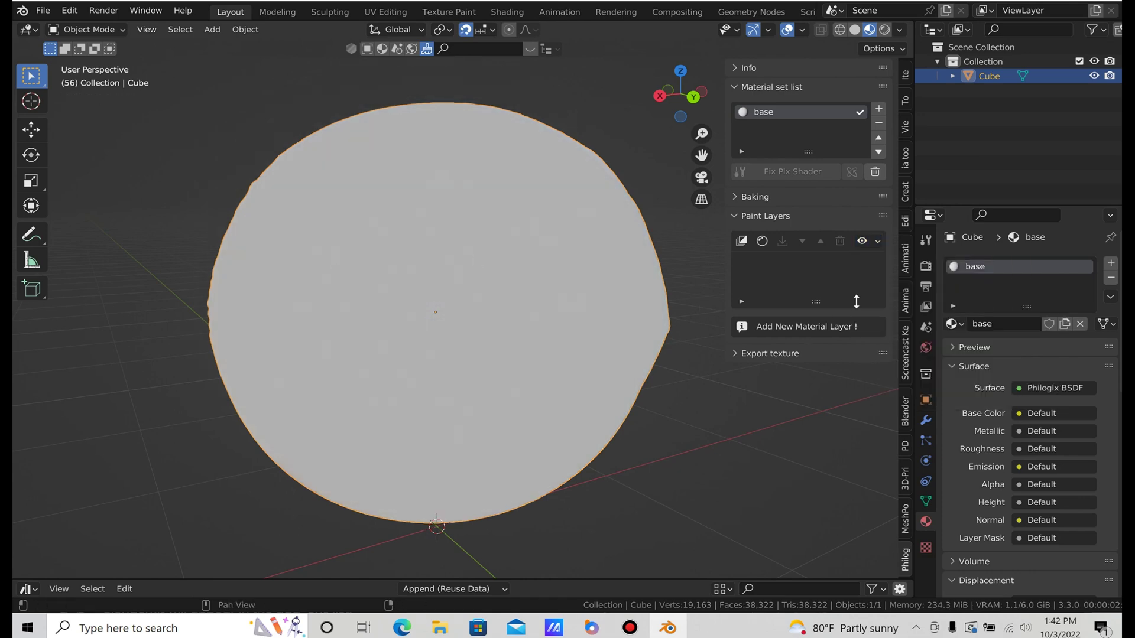
pyautogui.click(879, 241)
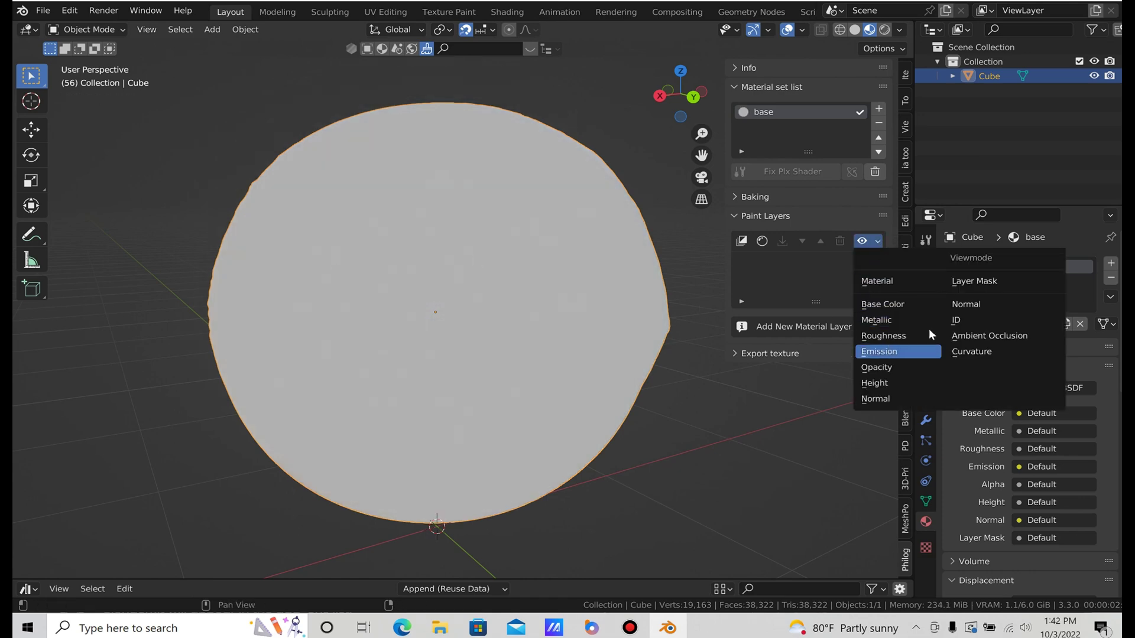
pyautogui.click(981, 303)
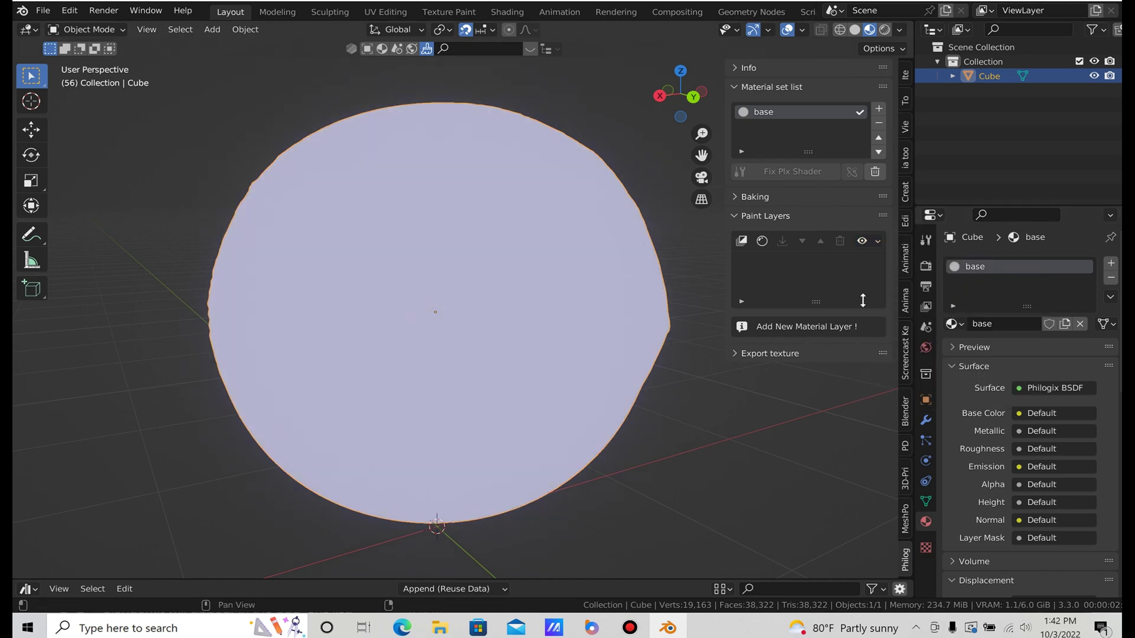
pyautogui.click(878, 241)
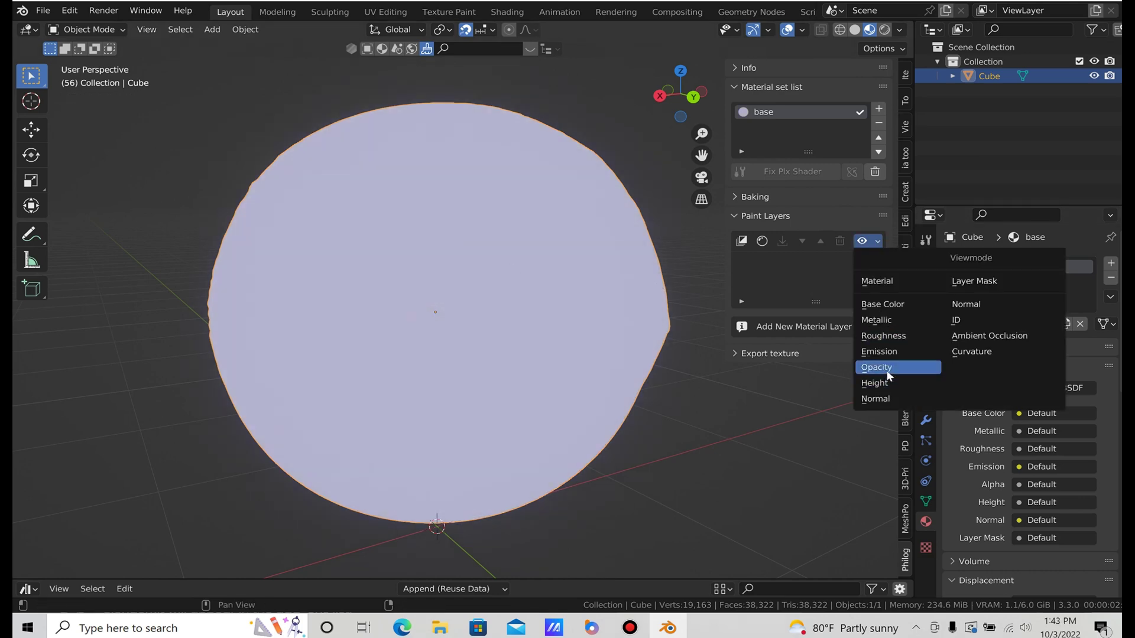
pyautogui.click(900, 331)
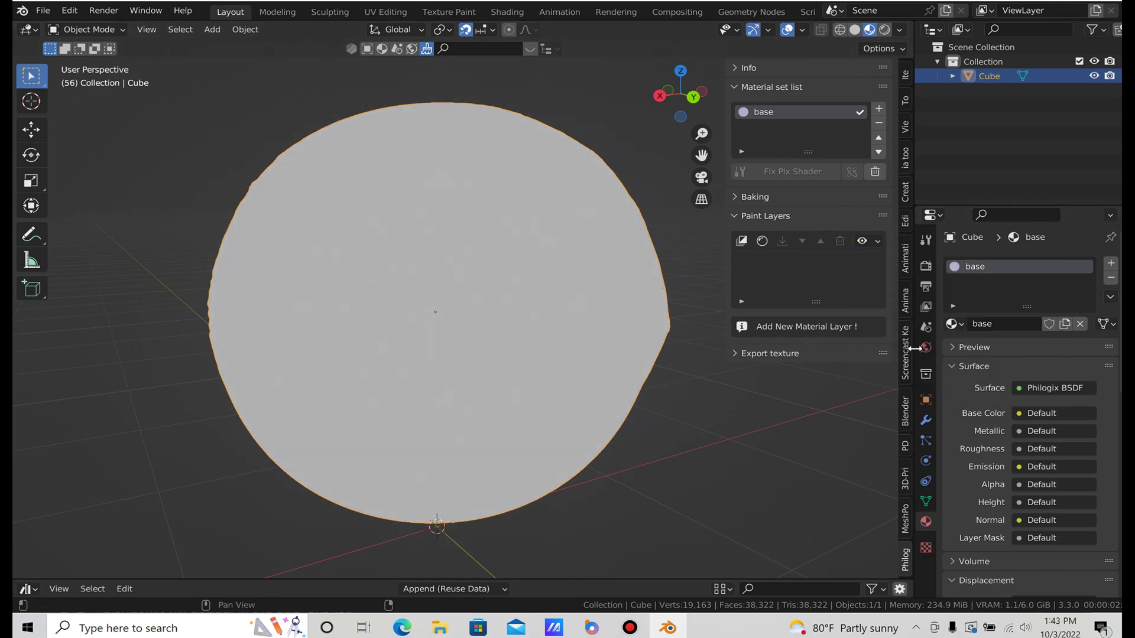
pyautogui.click(880, 241)
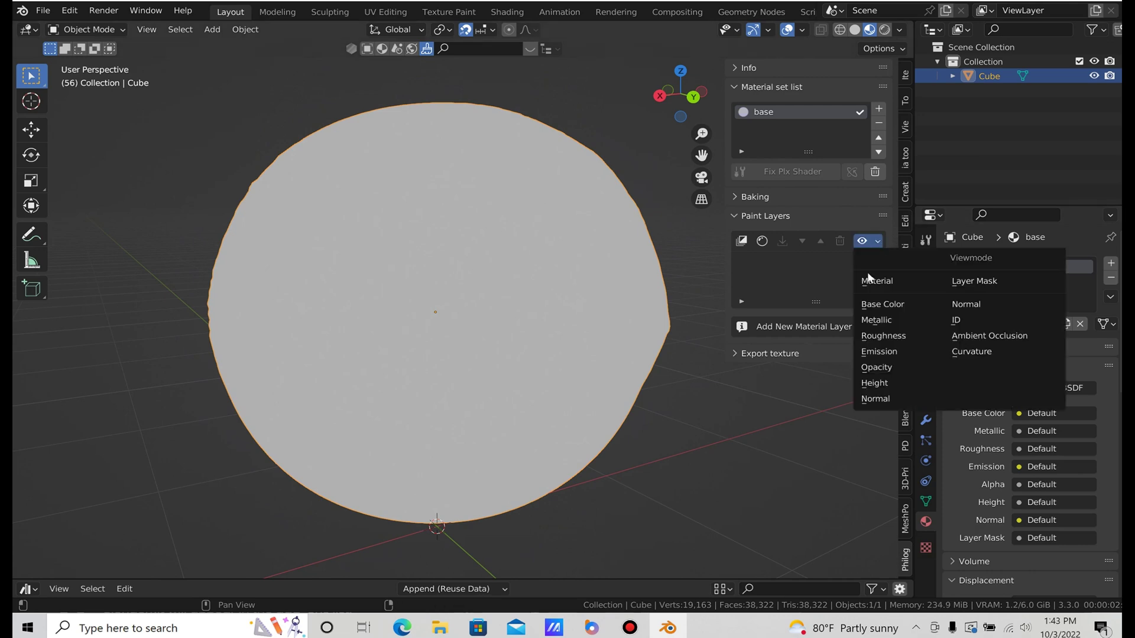
pyautogui.click(877, 281)
pyautogui.click(877, 241)
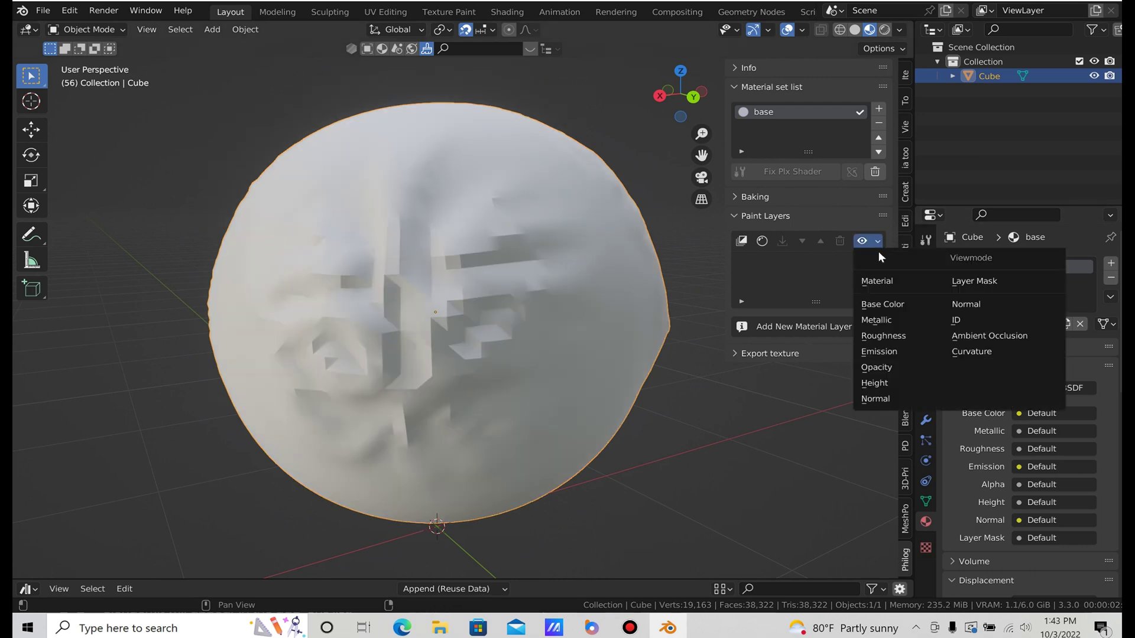
pyautogui.click(996, 337)
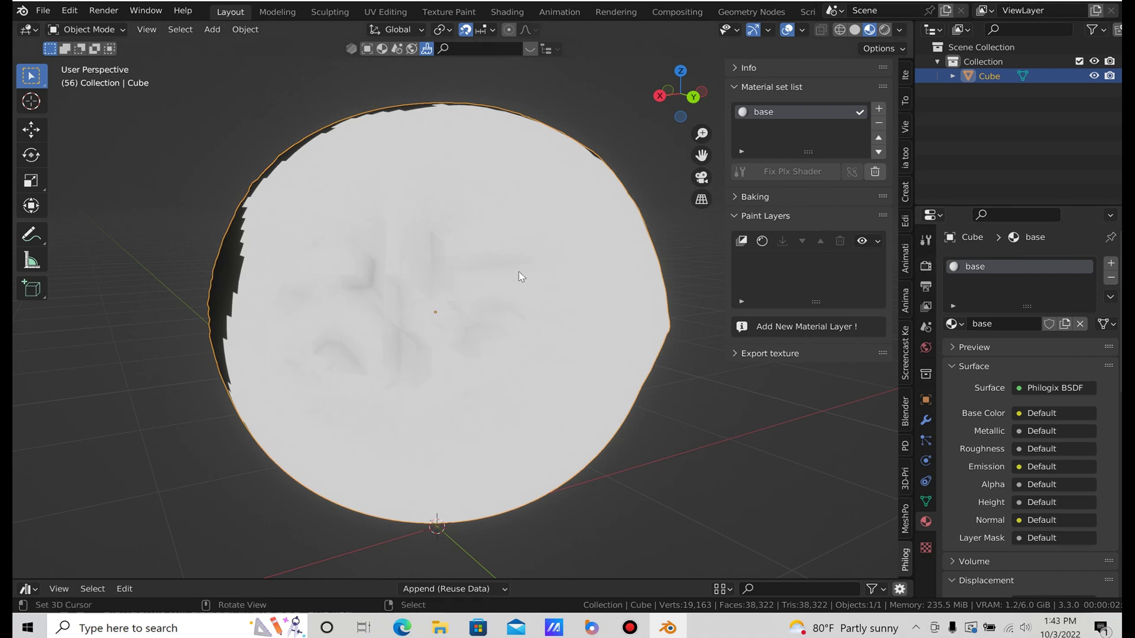
pyautogui.moveTo(519, 277)
pyautogui.mouseDown(button='middle')
pyautogui.moveTo(666, 329)
pyautogui.moveTo(592, 286)
pyautogui.moveTo(747, 243)
pyautogui.mouseUp(button='middle')
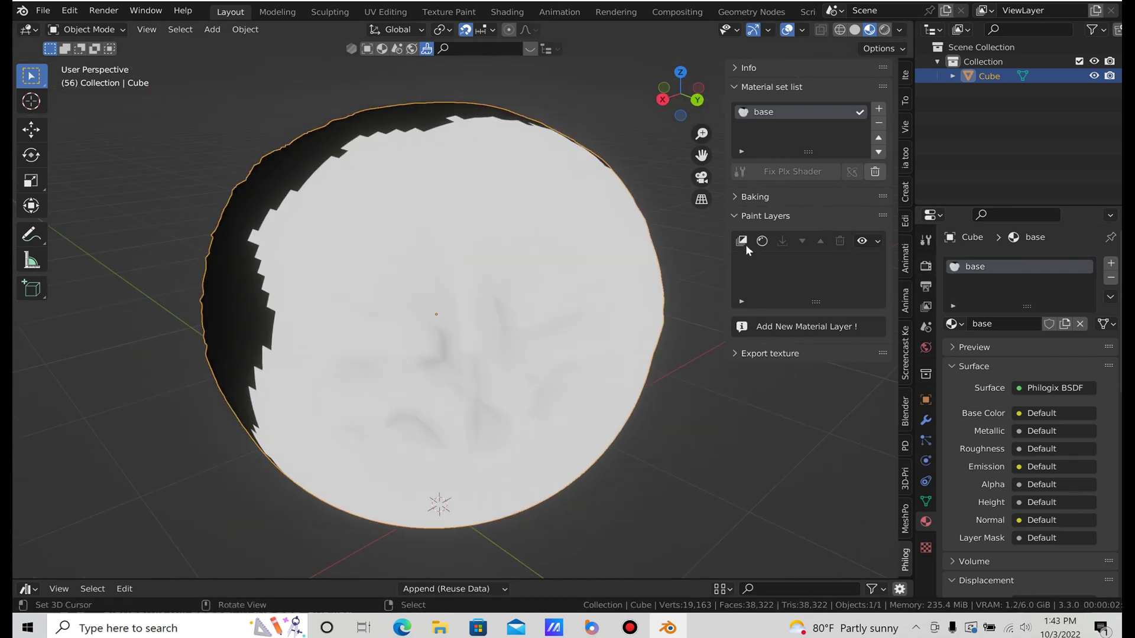
pyautogui.click(877, 241)
pyautogui.click(877, 282)
pyautogui.moveTo(836, 277)
pyautogui.mouseDown(button='middle')
pyautogui.moveTo(562, 313)
pyautogui.moveTo(747, 366)
pyautogui.mouseUp(button='middle')
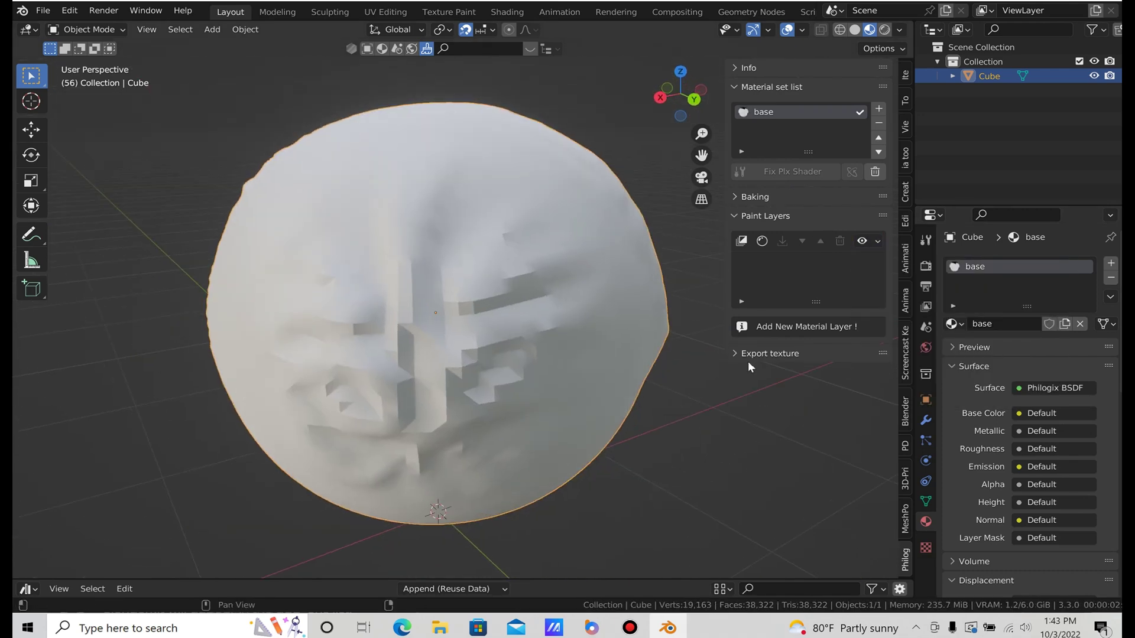
# Add a custom paint layer and apply the red Steel Paint material from the library.
pyautogui.click(762, 241)
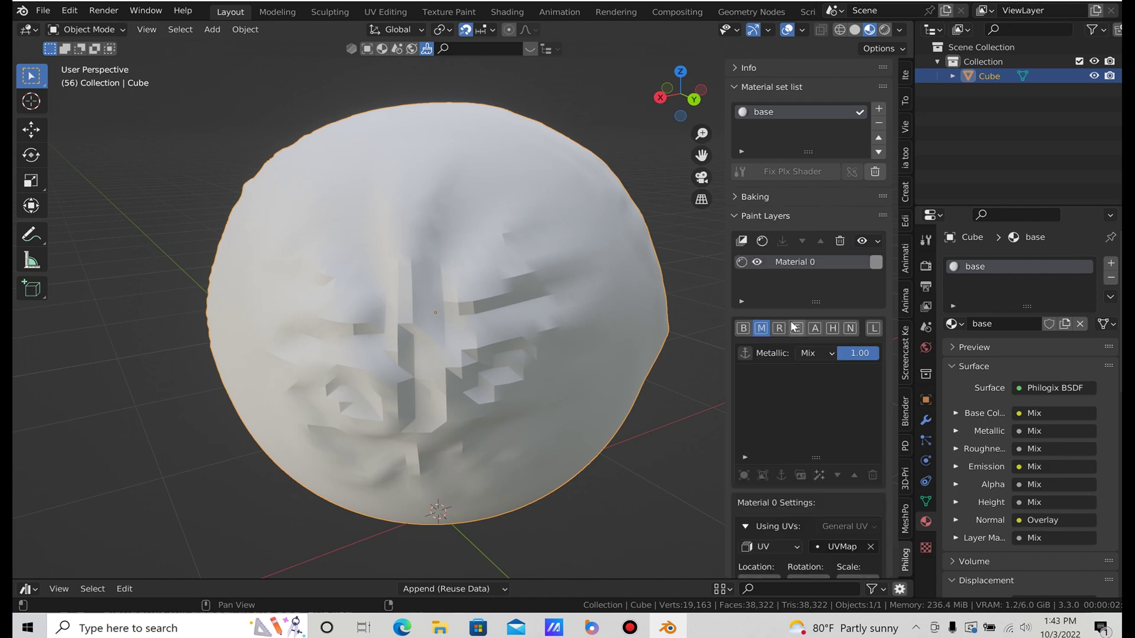
pyautogui.scroll(-8, 760, 402)
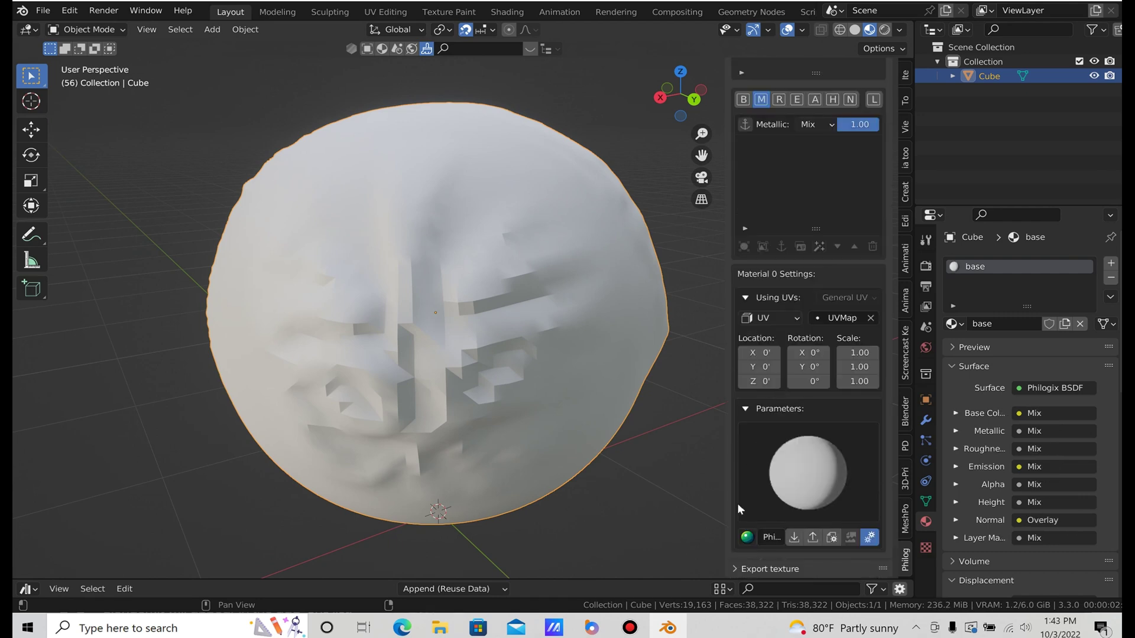
pyautogui.click(747, 537)
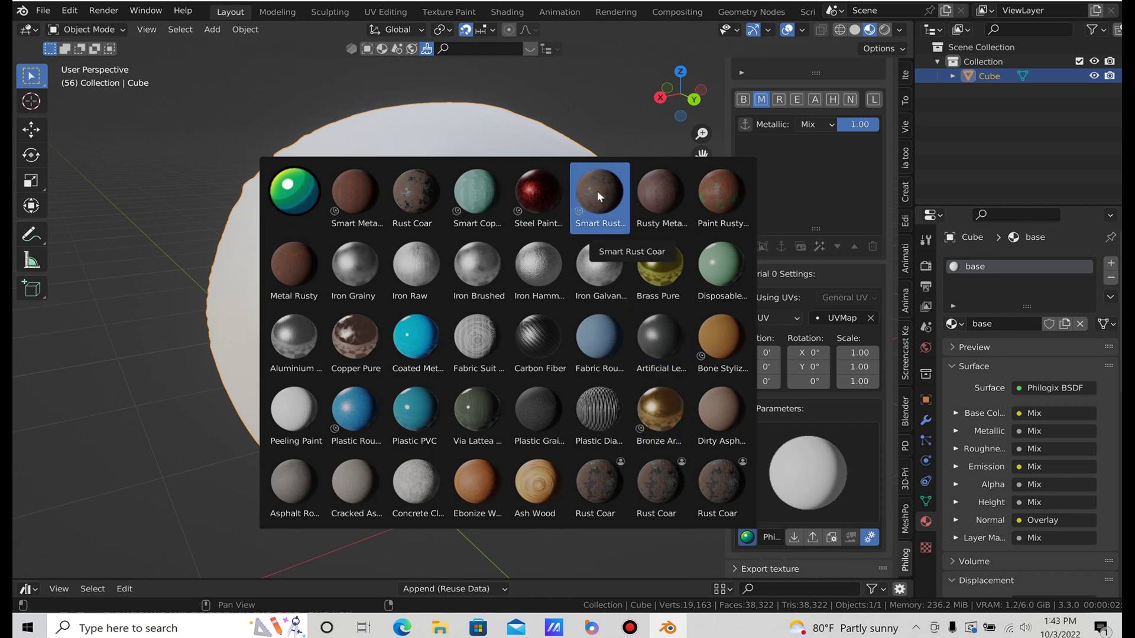
pyautogui.click(555, 190)
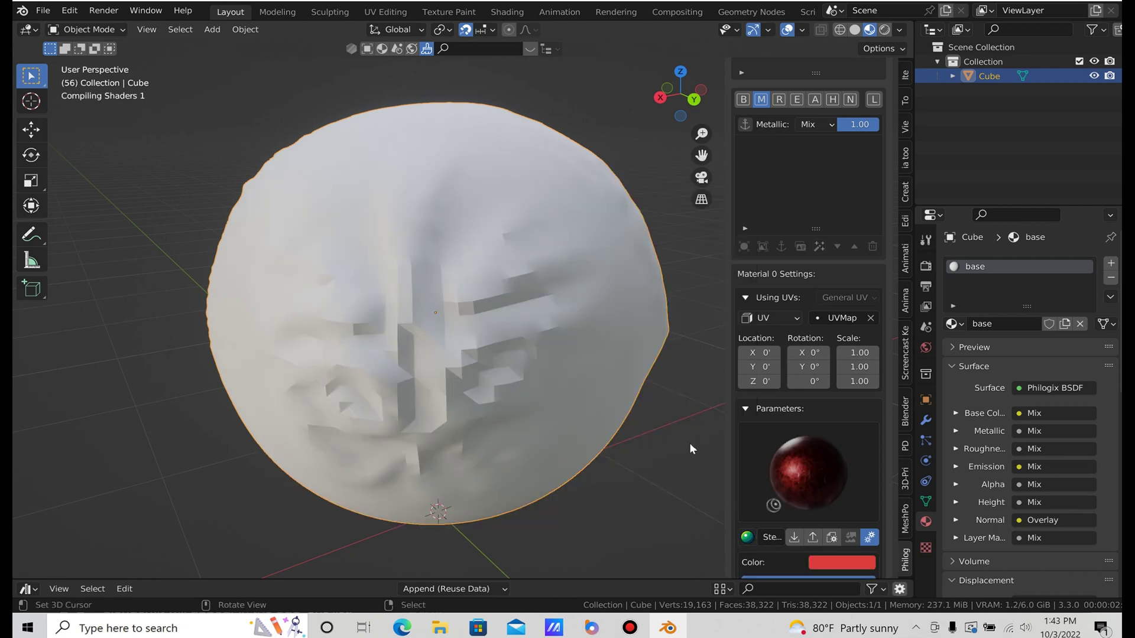
# Switch the Steel Paint layer's projection from UV to Box and view the whole sphere.
pyautogui.moveTo(609, 427); pyautogui.dragTo(485, 484, button='middle')
pyautogui.scroll(-4, 771, 355)
pyautogui.click(772, 230)
pyautogui.click(779, 278)
pyautogui.moveTo(494, 291); pyautogui.dragTo(635, 309, button='middle')
pyautogui.scroll(5, 519, 313)
pyautogui.scroll(-6, 532, 304)
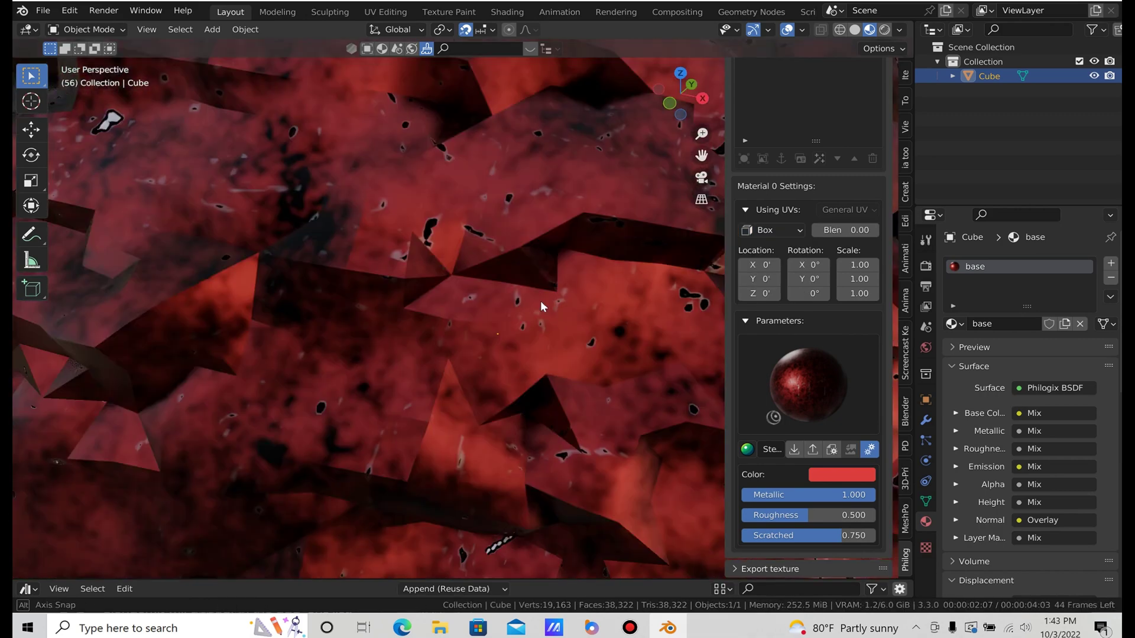
pyautogui.moveTo(541, 299); pyautogui.dragTo(569, 276, button='middle')
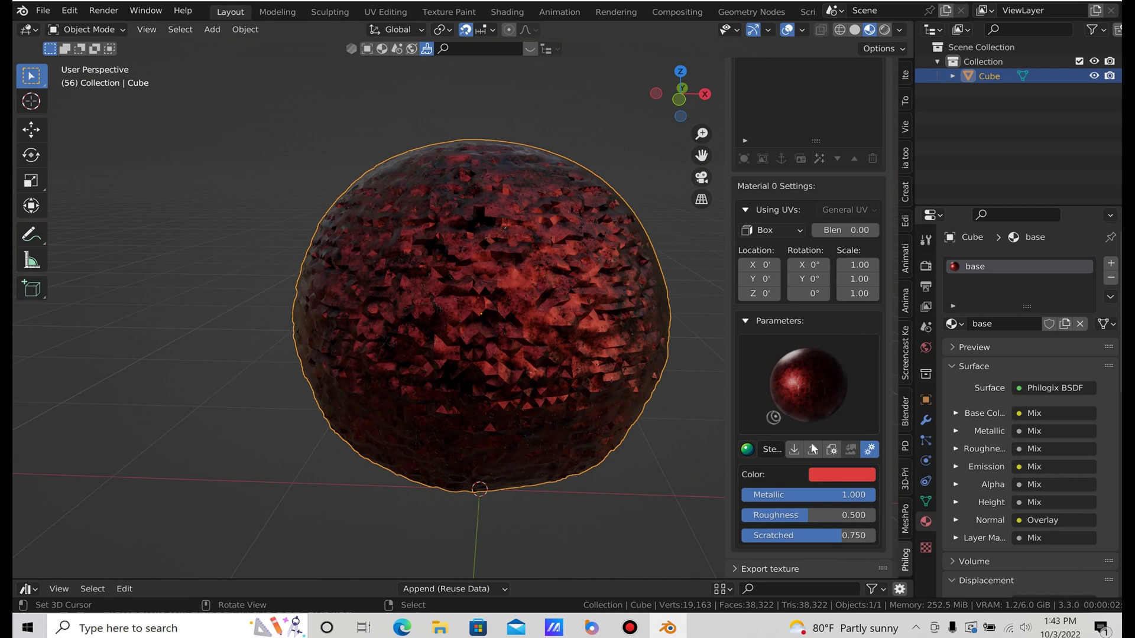
pyautogui.scroll(3, 824, 322)
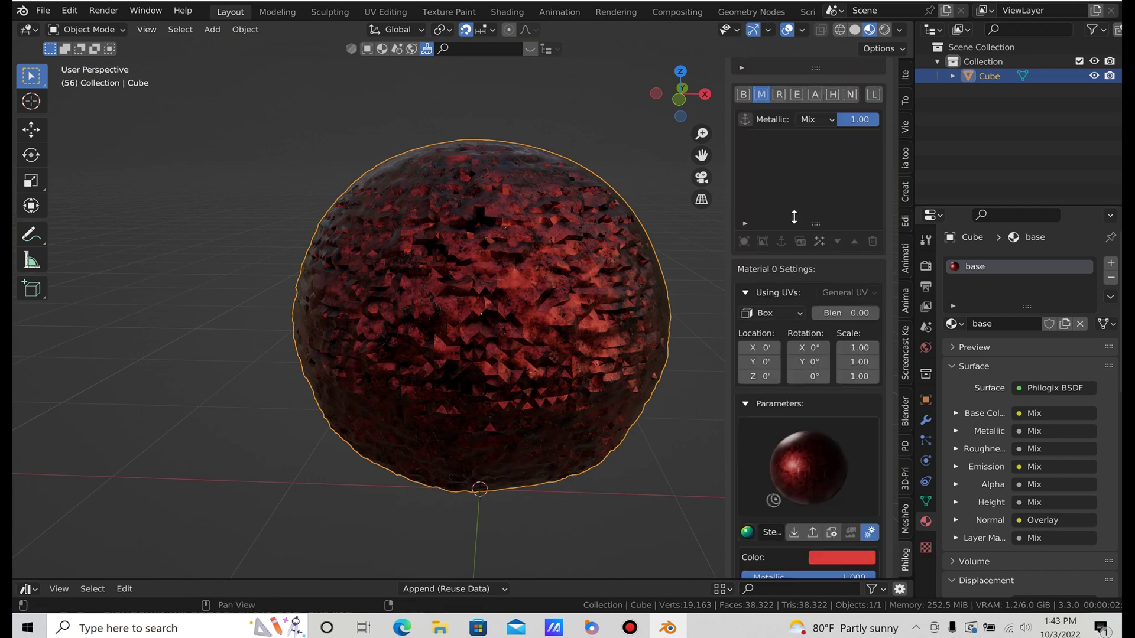
pyautogui.scroll(5, 817, 265)
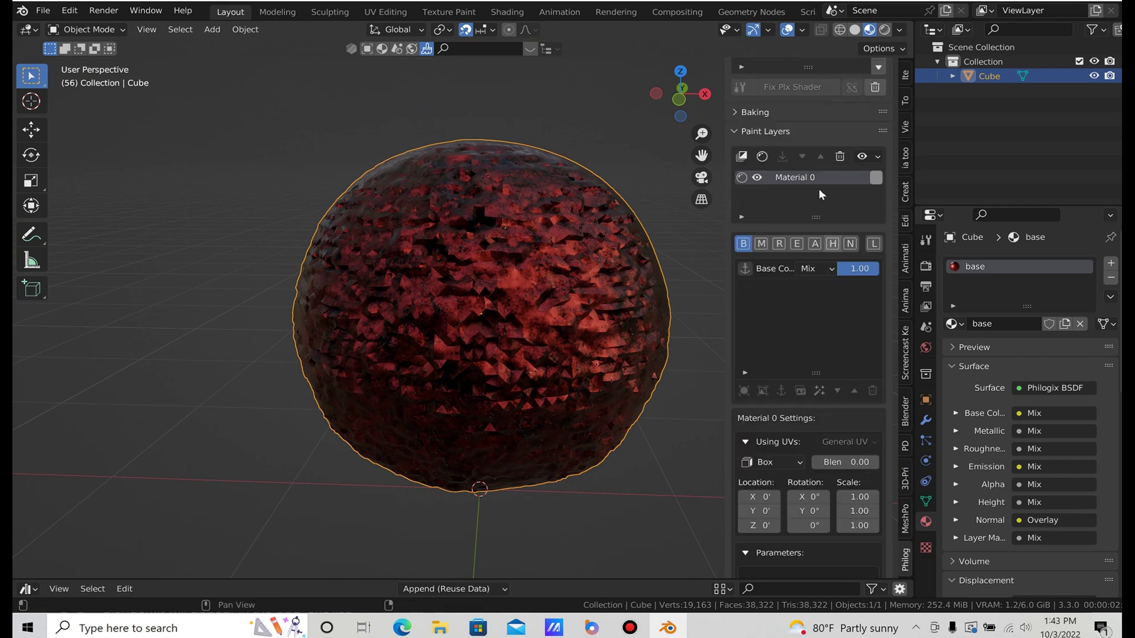
# Add Material 1 with a box-projected texture layer using the dust preset.
pyautogui.click(743, 156)
pyautogui.scroll(3, 788, 412)
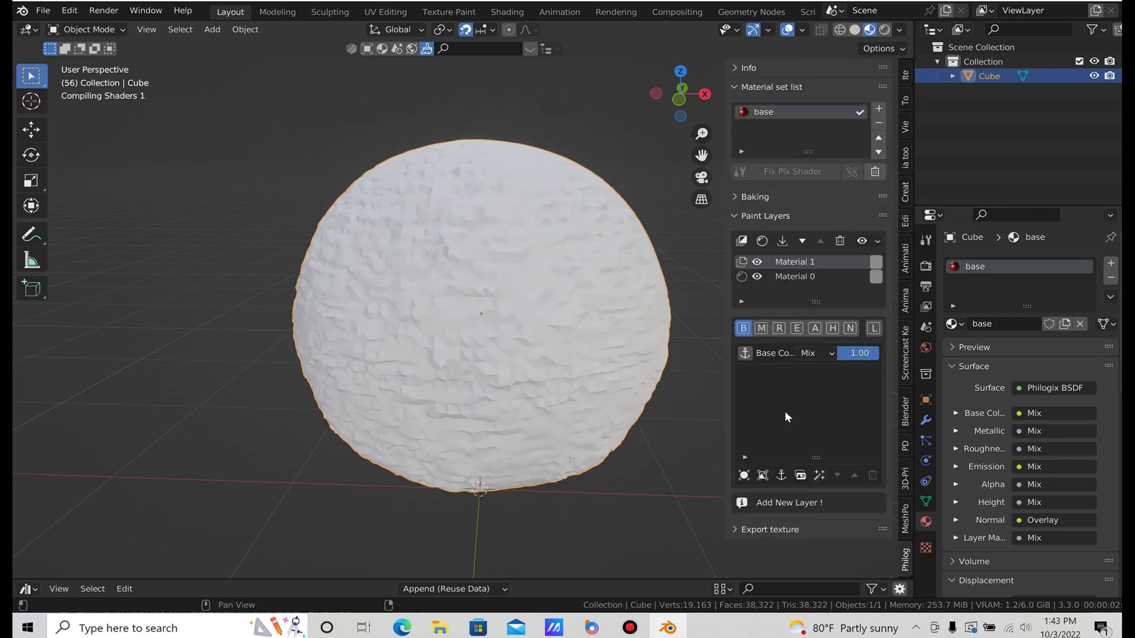
pyautogui.click(744, 476)
pyautogui.scroll(-6, 743, 539)
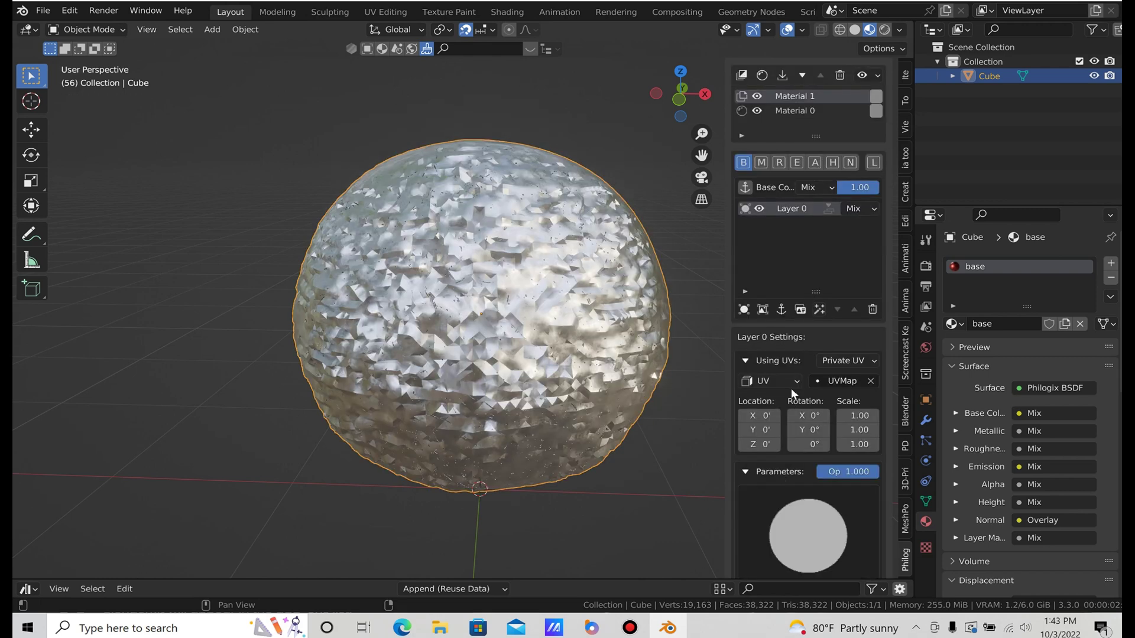
pyautogui.click(786, 382)
pyautogui.click(768, 427)
pyautogui.scroll(-3, 779, 438)
pyautogui.click(748, 509)
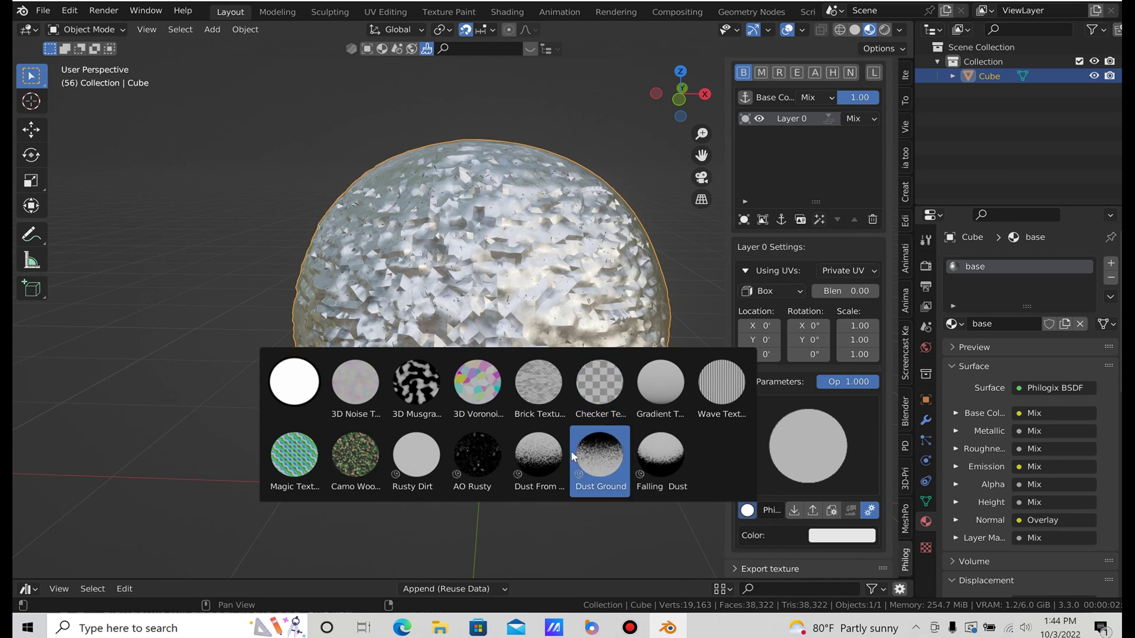
pyautogui.click(533, 453)
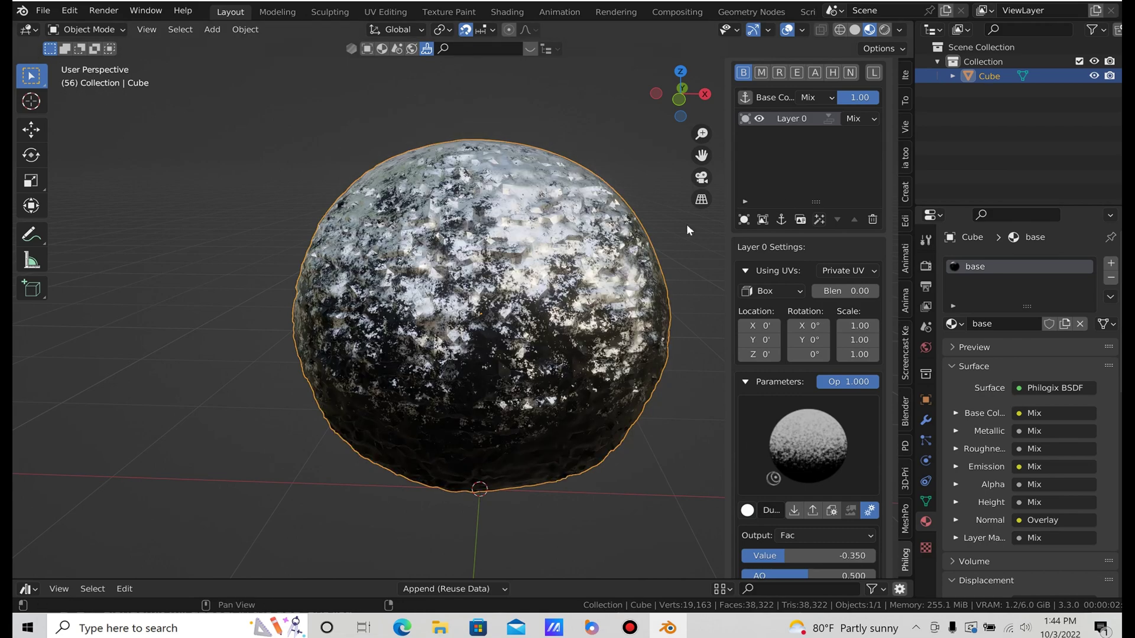
# Lower the dust texture's Detail to 0.493 and Value to 0.116.
pyautogui.moveTo(687, 224); pyautogui.dragTo(563, 245, button='middle')
pyautogui.scroll(5, 564, 246)
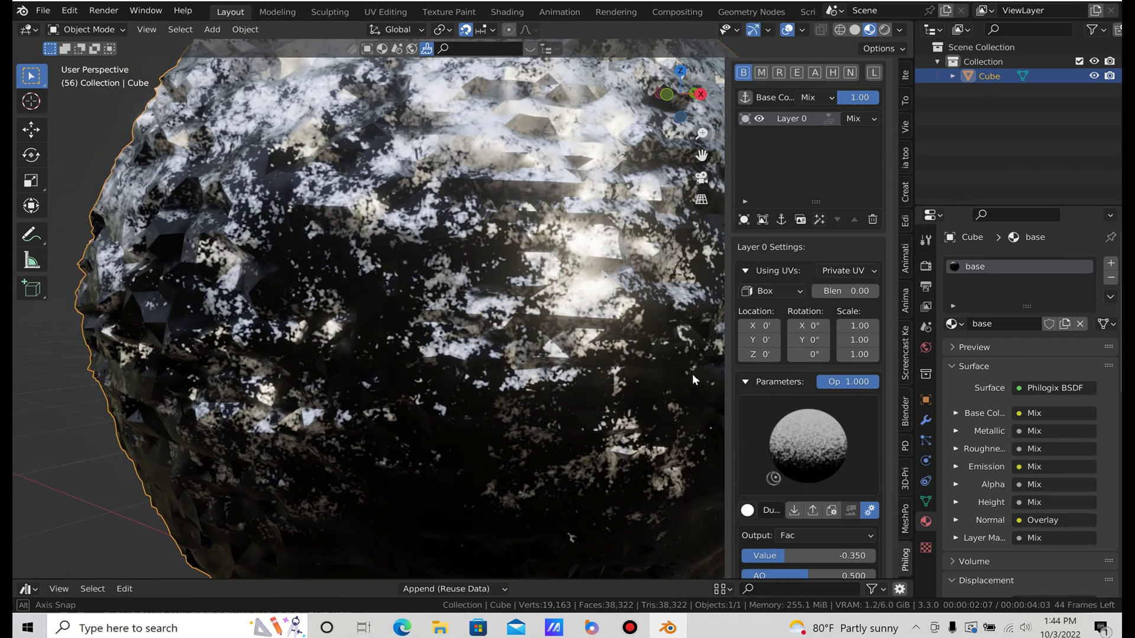
pyautogui.scroll(-3, 809, 520)
pyautogui.moveTo(833, 535); pyautogui.dragTo(799, 495)
pyautogui.scroll(-4, 499, 336)
pyautogui.moveTo(490, 331); pyautogui.dragTo(625, 229, button='middle')
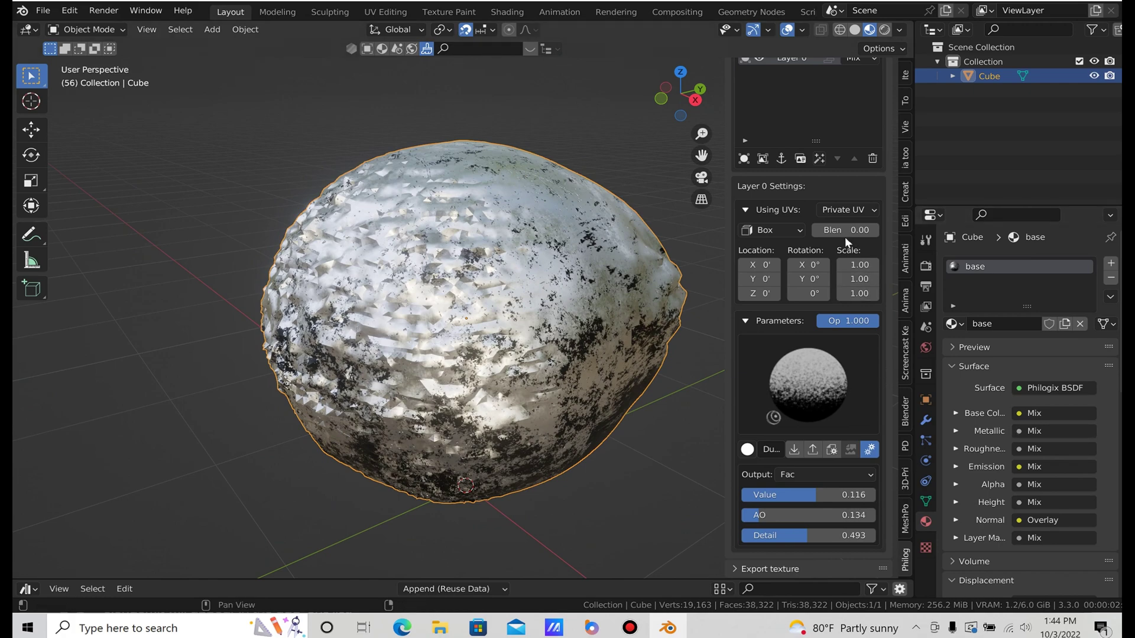
# Raise the dust texture's box projection blend to 0.72.
pyautogui.moveTo(845, 230)
pyautogui.mouseDown()
pyautogui.moveTo(857, 230)
pyautogui.moveTo(831, 237)
pyautogui.mouseUp()
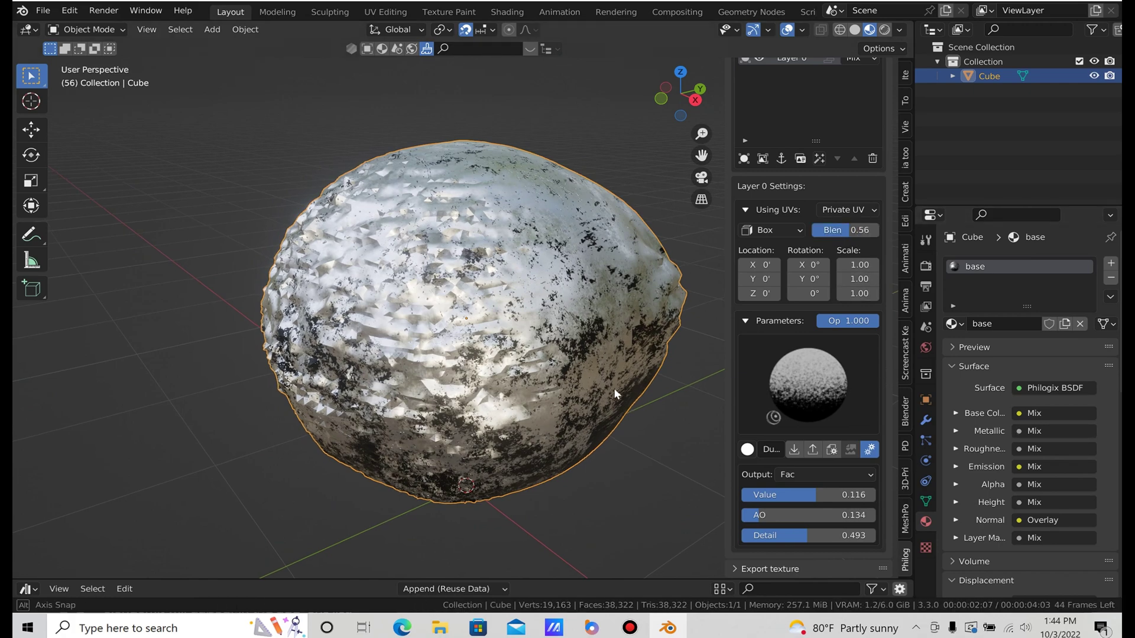
pyautogui.scroll(4, 636, 357)
pyautogui.scroll(5, 636, 357)
pyautogui.scroll(-2, 611, 350)
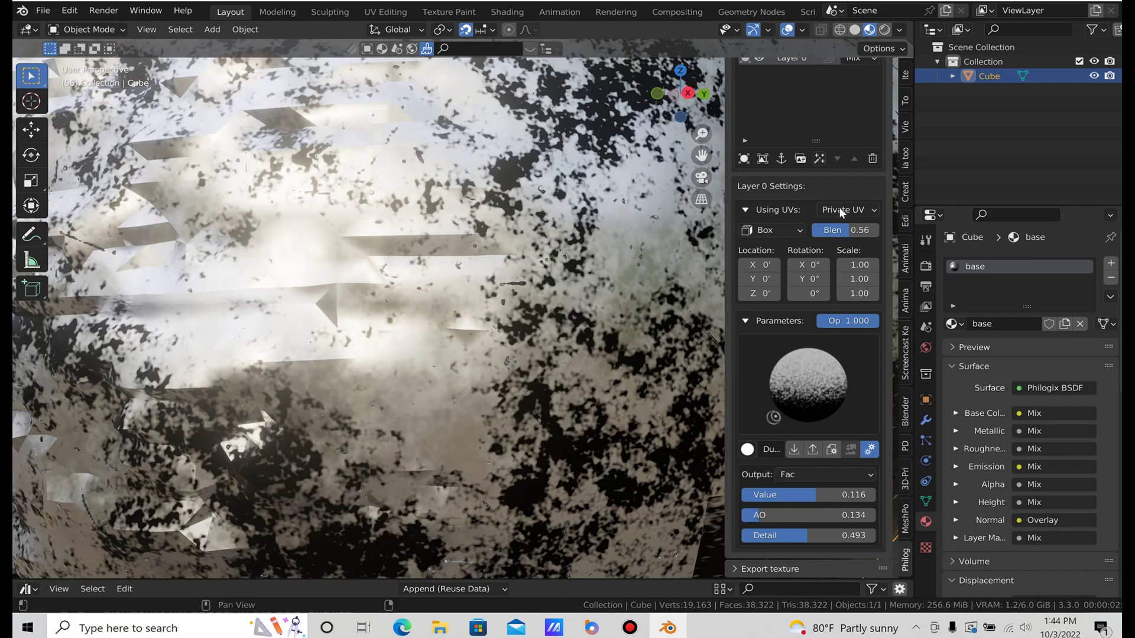
pyautogui.moveTo(845, 230)
pyautogui.mouseDown()
pyautogui.moveTo(875, 230)
pyautogui.moveTo(842, 230)
pyautogui.mouseUp()
pyautogui.scroll(-6, 590, 280)
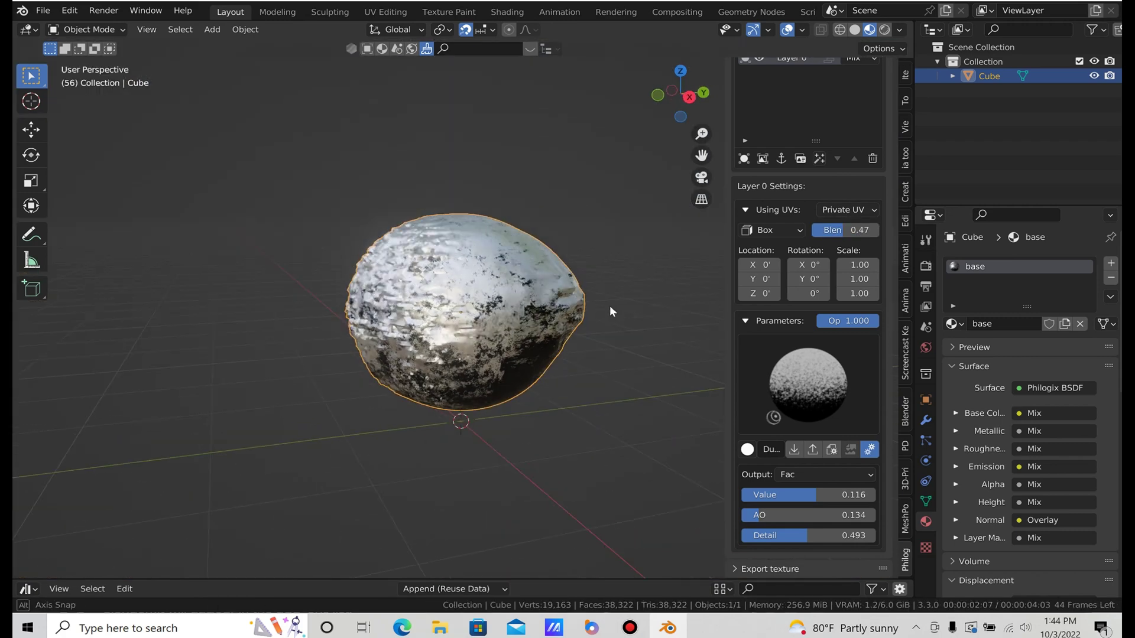
# Lower the dust layer's opacity to 0.062 and offset the texture 3.2 along X.
pyautogui.moveTo(609, 305); pyautogui.dragTo(620, 307, button='middle')
pyautogui.moveTo(849, 321); pyautogui.dragTo(832, 321)
pyautogui.moveTo(636, 364); pyautogui.dragTo(539, 357, button='middle')
pyautogui.scroll(3, 548, 303)
pyautogui.scroll(3, 538, 359)
pyautogui.moveTo(833, 321); pyautogui.dragTo(825, 321)
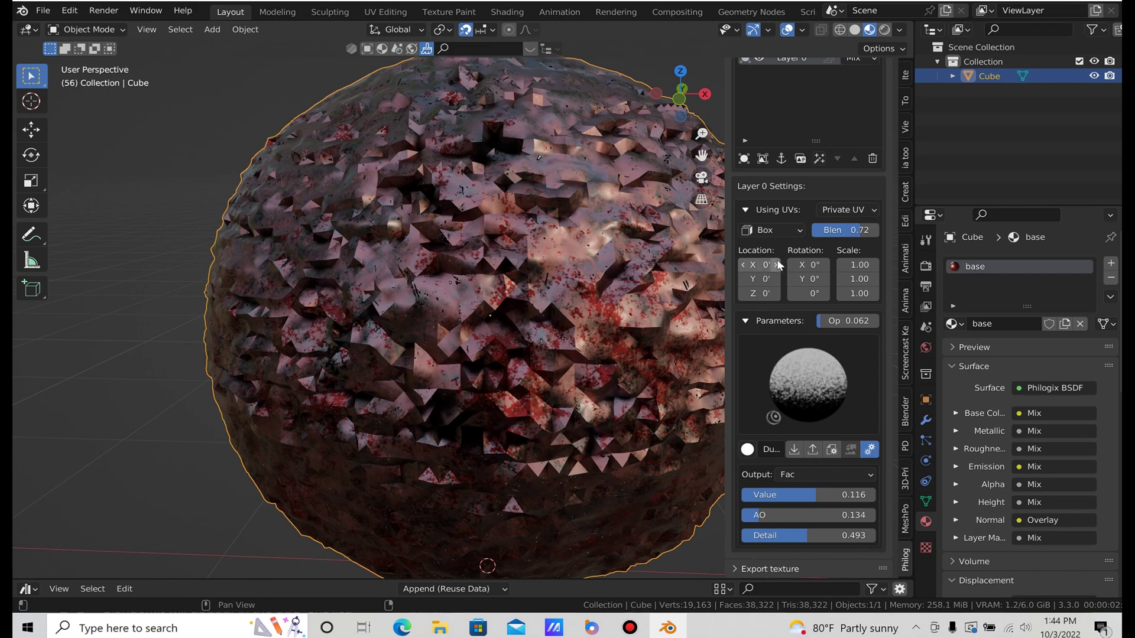
pyautogui.moveTo(759, 264); pyautogui.dragTo(824, 265)
pyautogui.scroll(5, 776, 244)
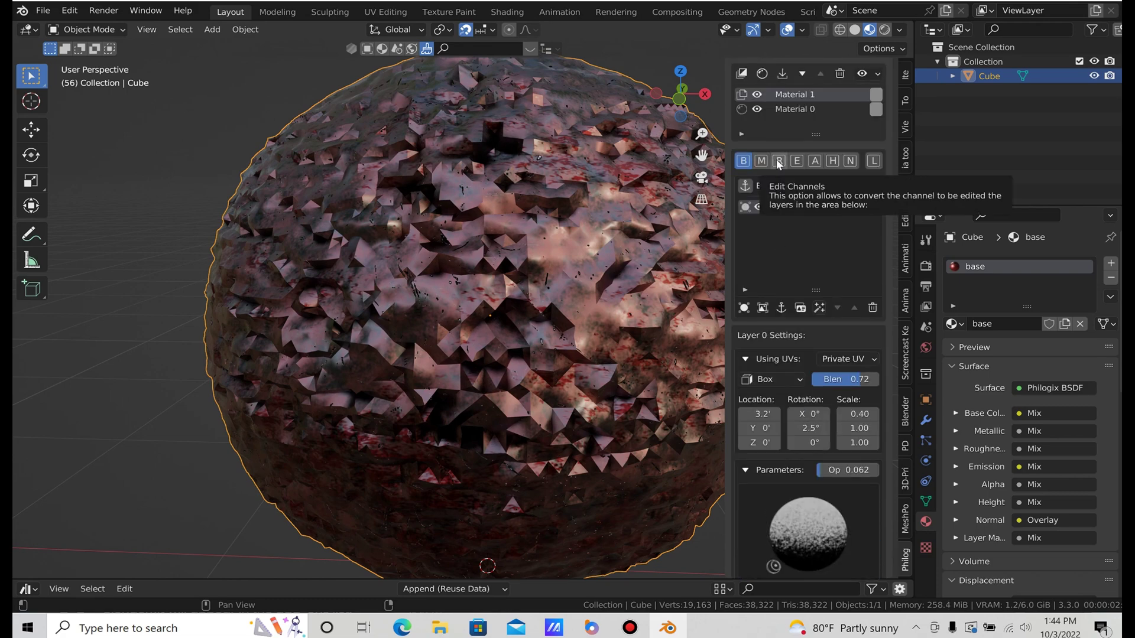
# Reselect the red Steel Paint layer, Material 0, and open its material preset library.
pyautogui.click(778, 163)
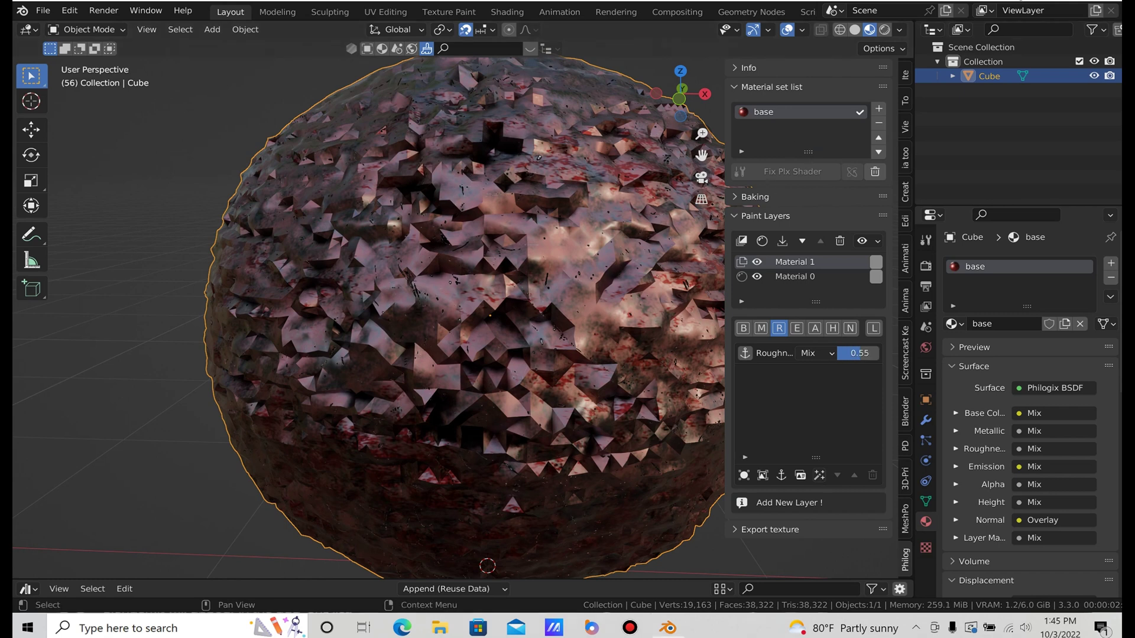
pyautogui.click(770, 277)
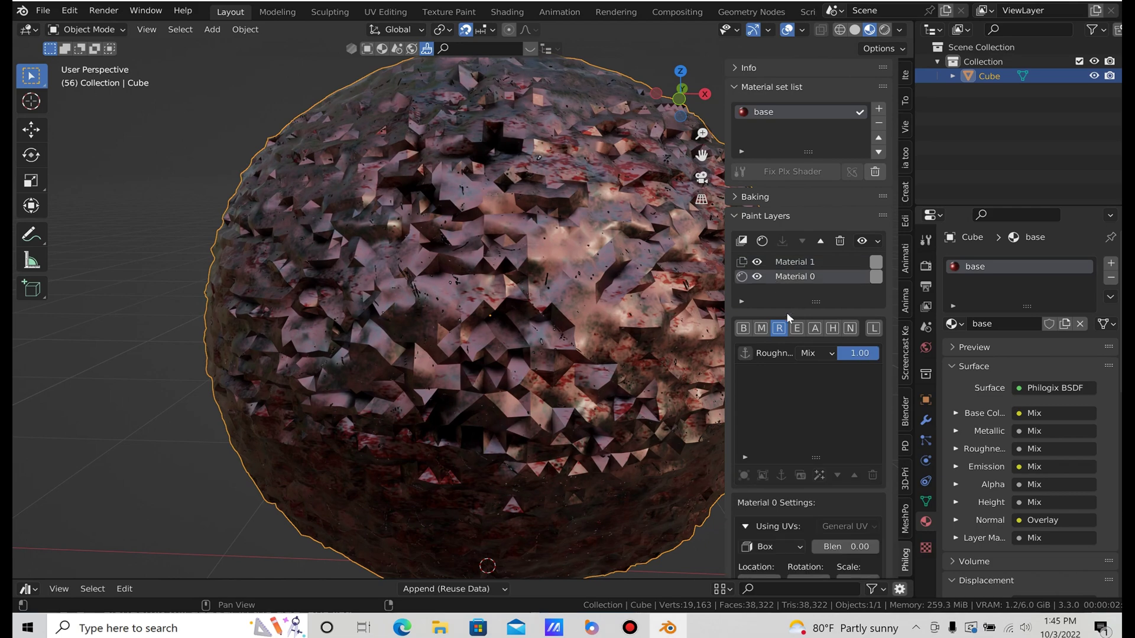
pyautogui.scroll(-7, 786, 312)
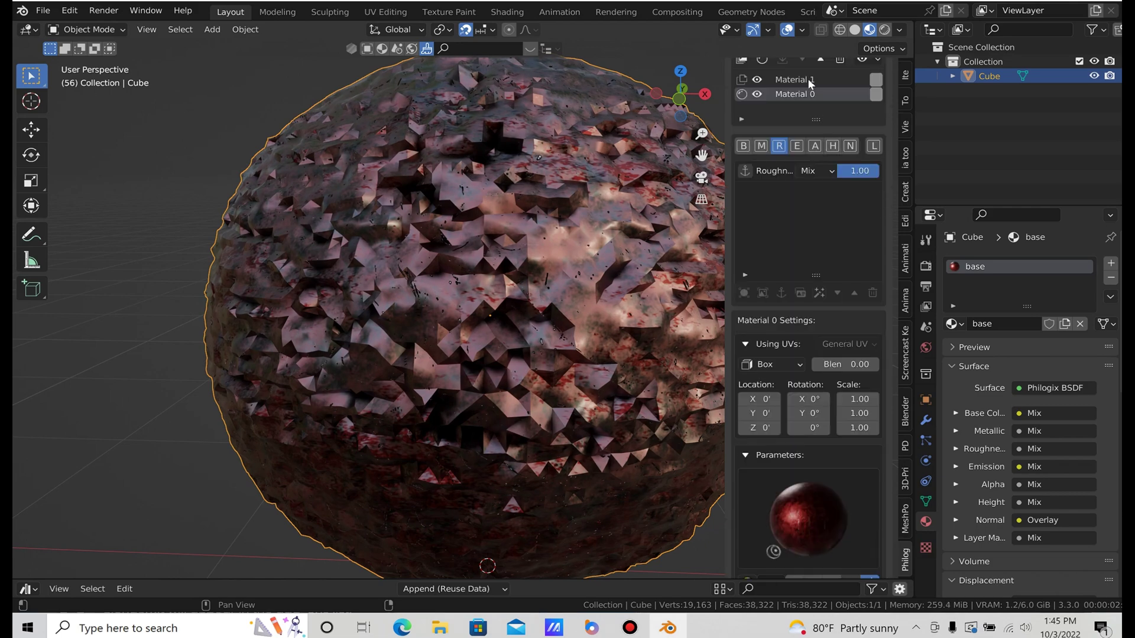
pyautogui.click(798, 80)
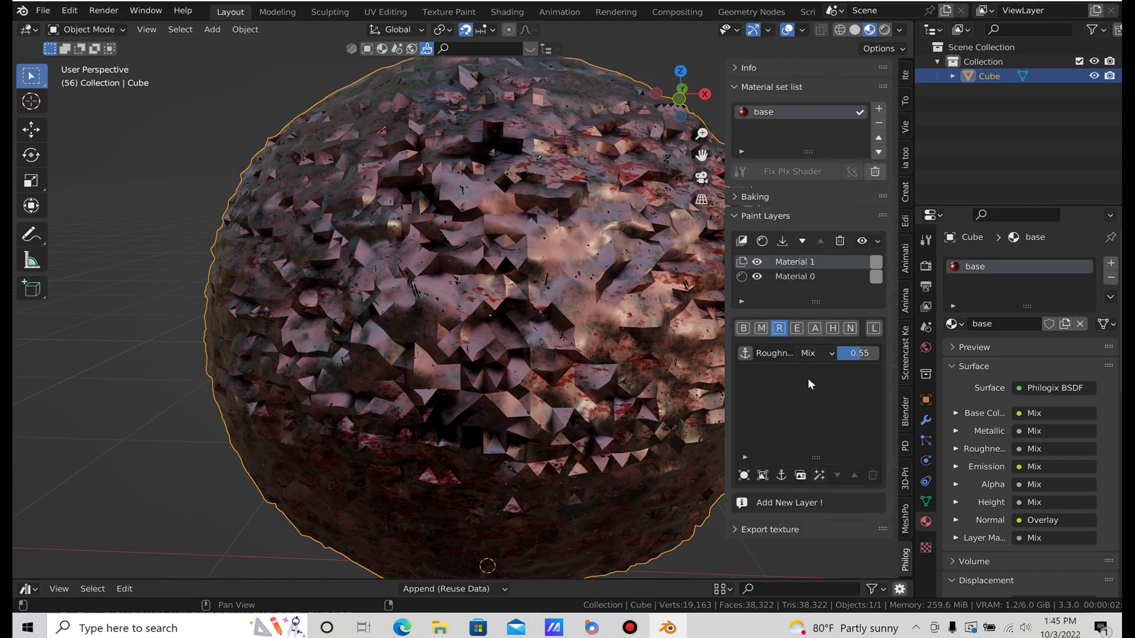
pyautogui.click(808, 276)
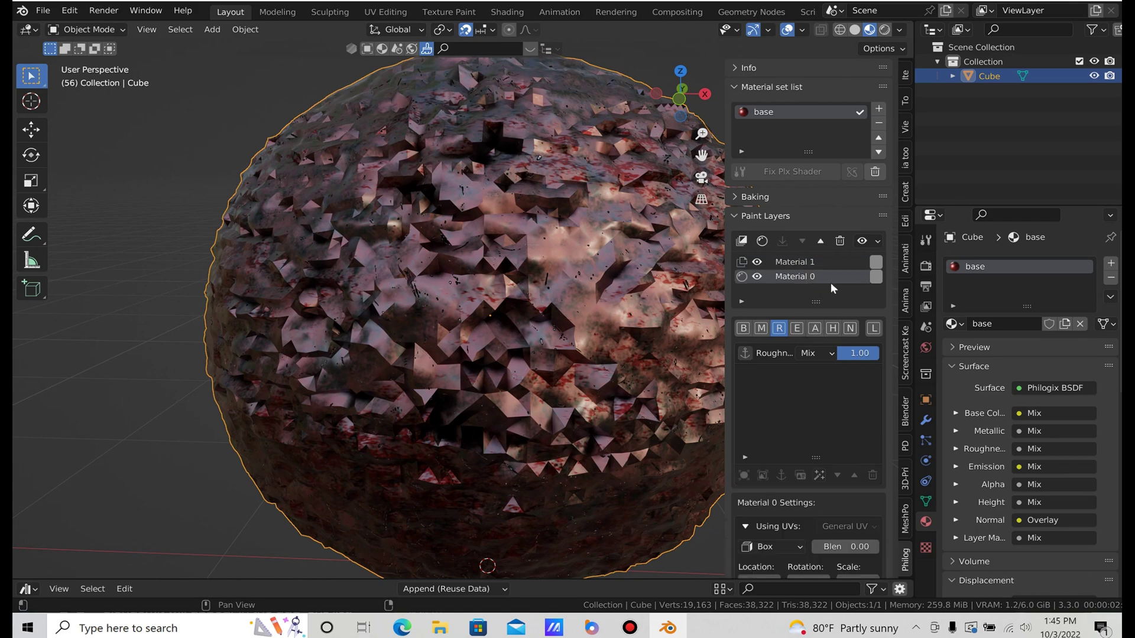
pyautogui.scroll(-8, 831, 283)
pyautogui.scroll(-3, 824, 505)
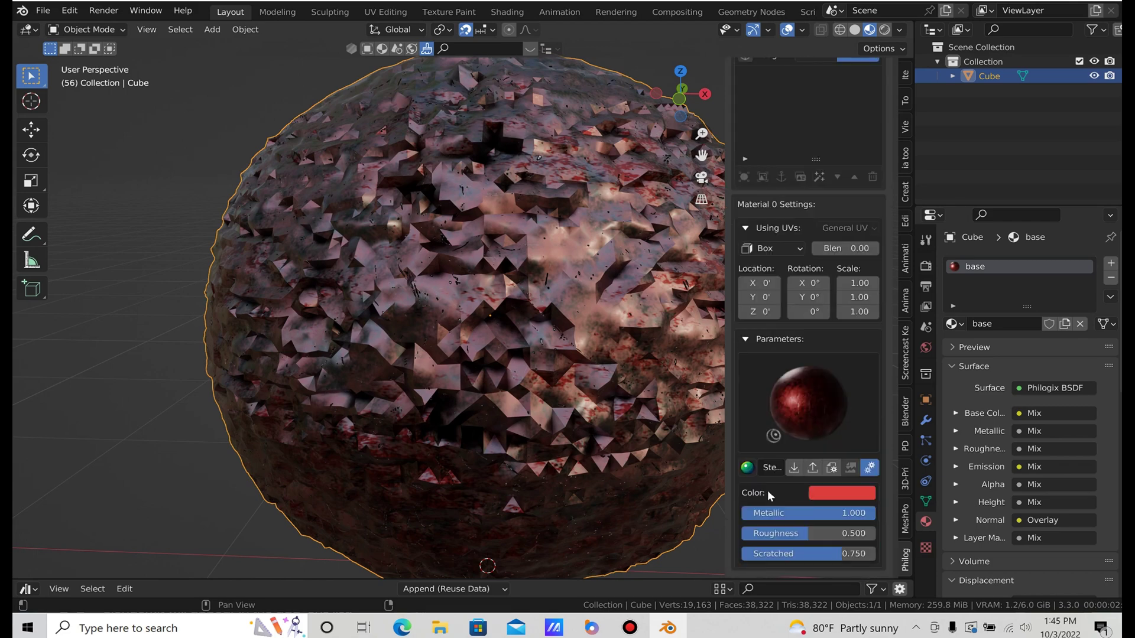
pyautogui.click(747, 468)
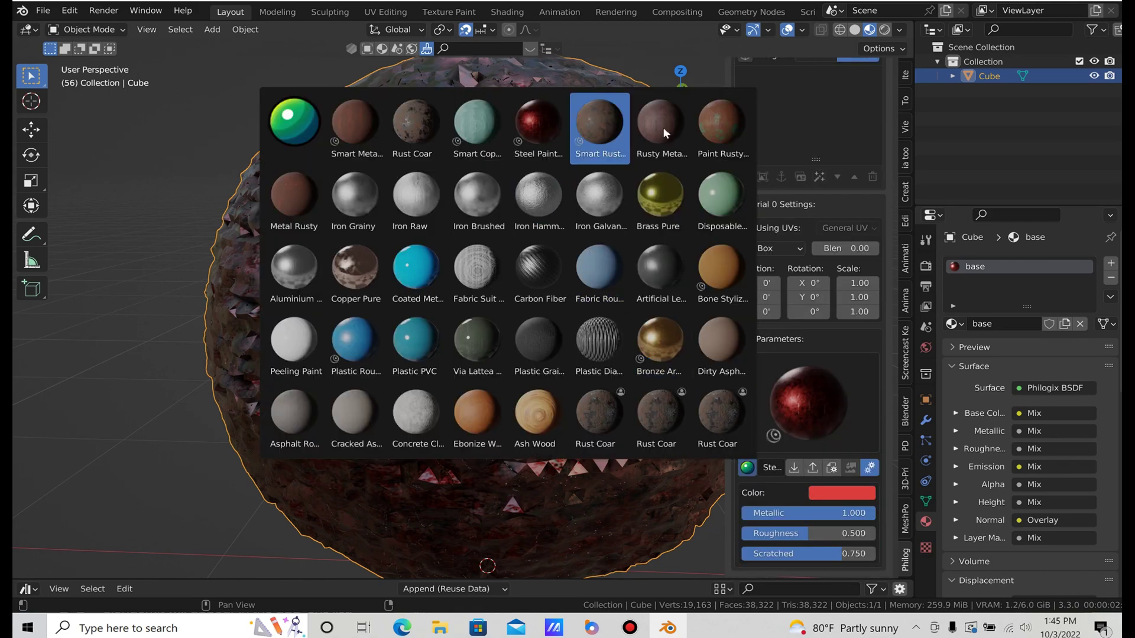
# Apply the Smart Rust preset to Material 0 and rebalance the 3D view and sidebar widths.
pyautogui.click(596, 133)
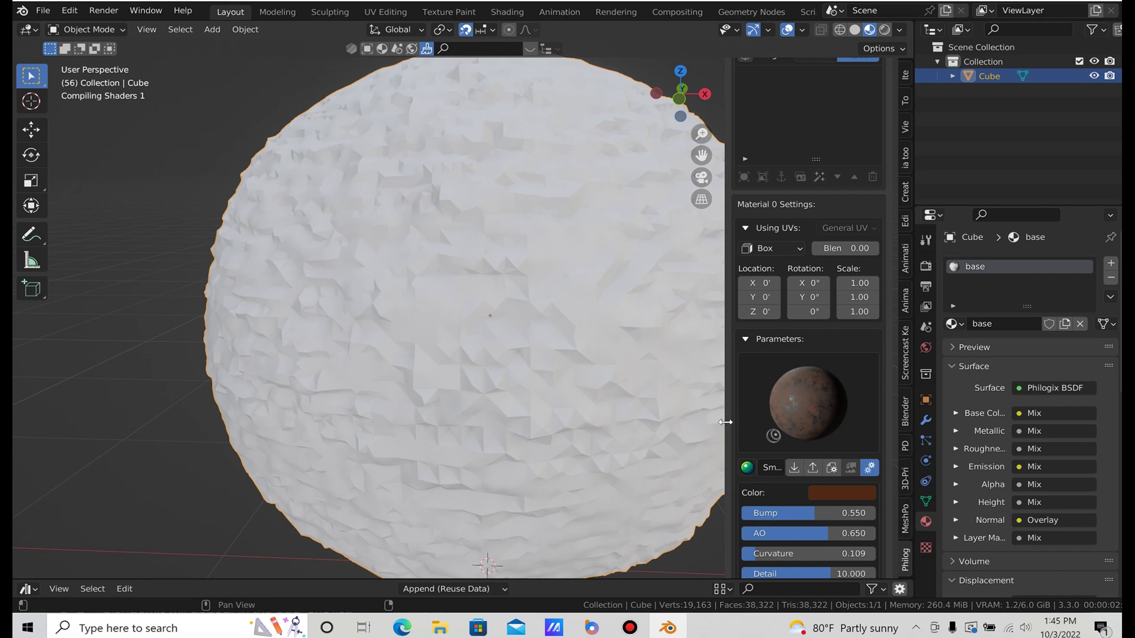
pyautogui.moveTo(725, 431); pyautogui.dragTo(783, 414)
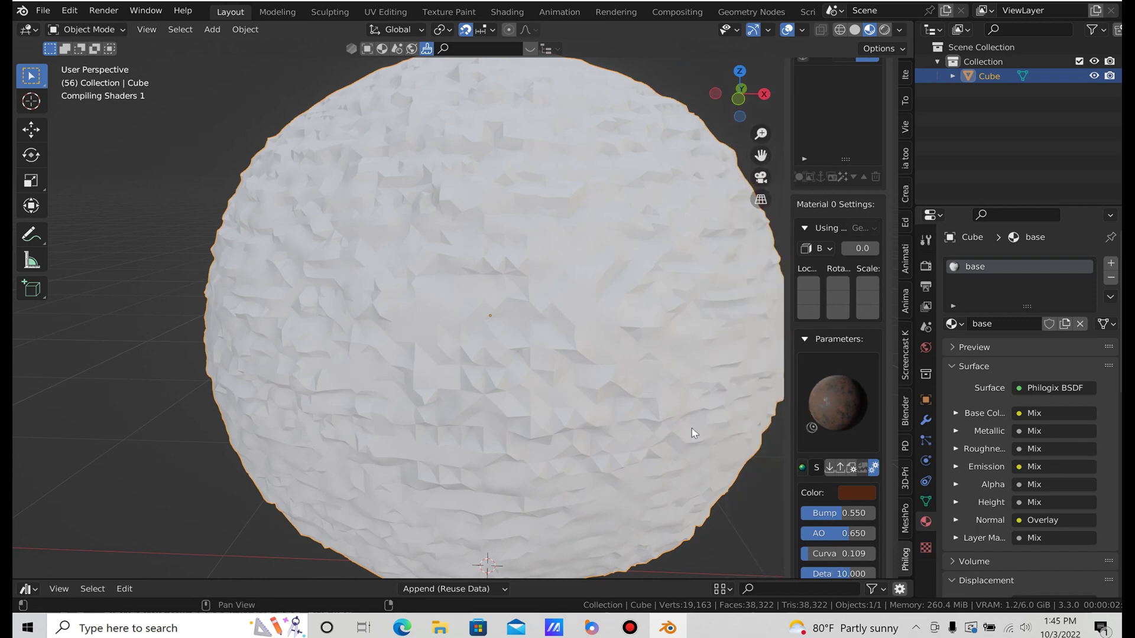
pyautogui.moveTo(688, 441); pyautogui.dragTo(690, 427)
pyautogui.keyDown('shift'); pyautogui.moveTo(604, 453); pyautogui.dragTo(534, 437, button='middle'); pyautogui.keyUp('shift')
# Raise the rust bump to 0.553, increase box blend, and scale the texture to 3.6.
pyautogui.moveTo(775, 514); pyautogui.dragTo(828, 515)
pyautogui.scroll(-3, 784, 509)
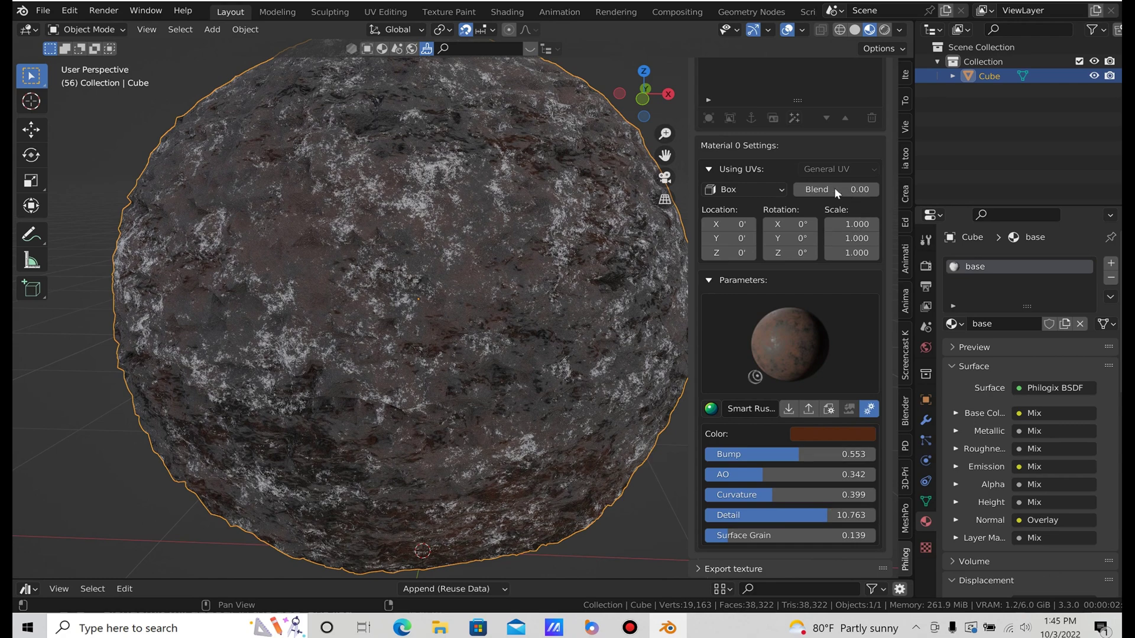
pyautogui.moveTo(835, 187); pyautogui.dragTo(828, 187)
pyautogui.moveTo(857, 225)
pyautogui.mouseDown()
pyautogui.moveTo(863, 253)
pyautogui.moveTo(851, 253)
pyautogui.mouseUp()
pyautogui.scroll(10, 851, 253)
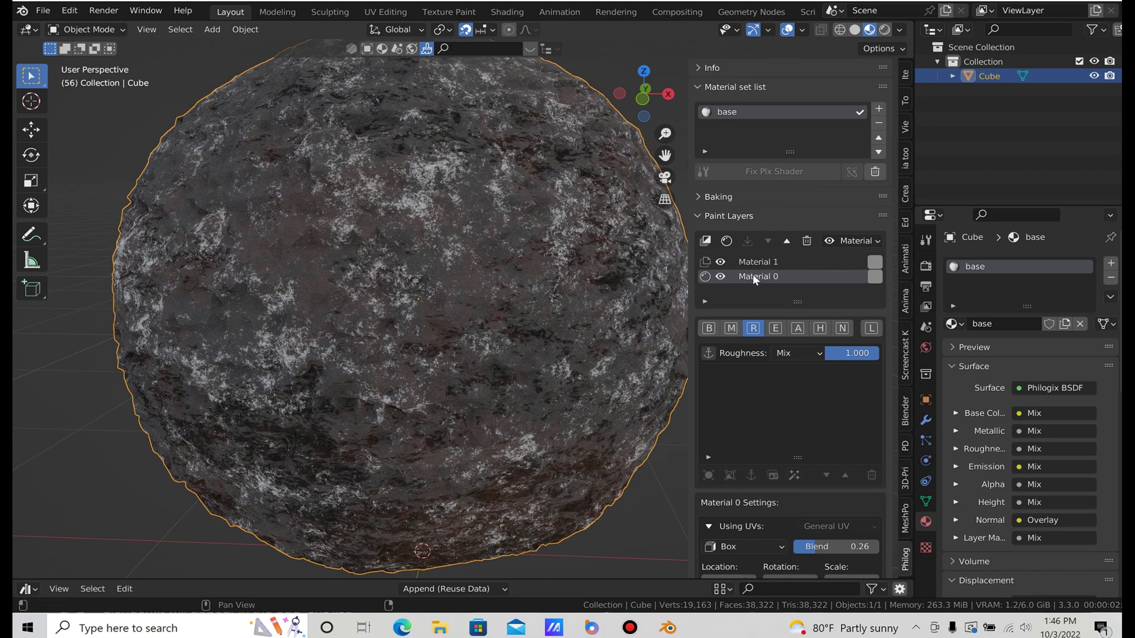
# Move the Material 0 rust layer above Material 1 and orbit to inspect the result.
pyautogui.click(787, 240)
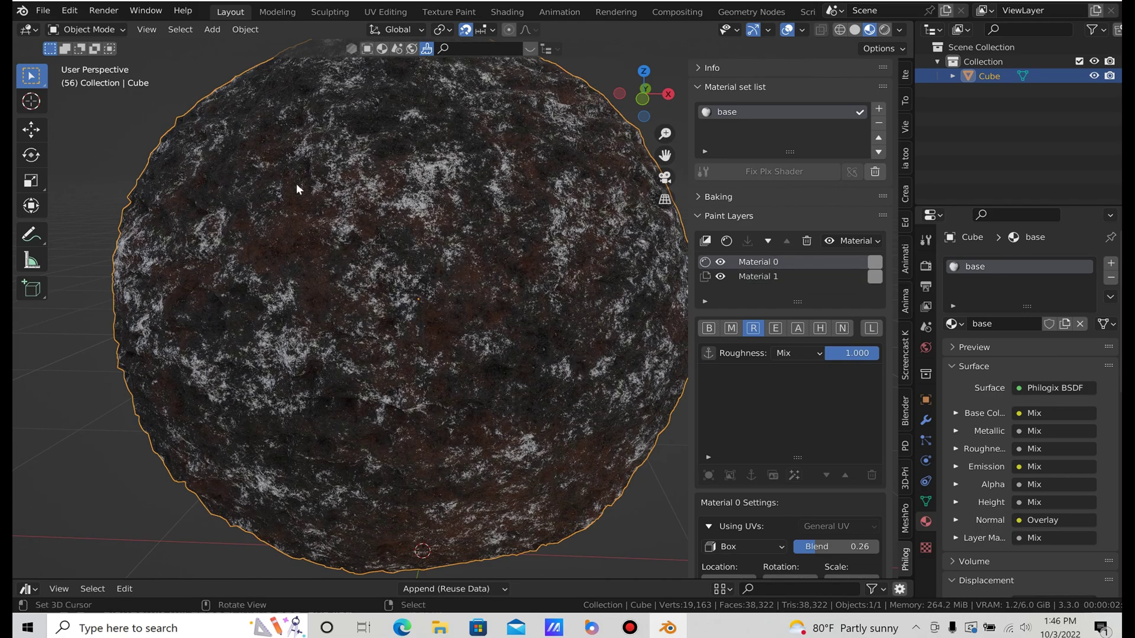
pyautogui.moveTo(296, 184); pyautogui.dragTo(806, 5, button='middle')
pyautogui.scroll(-8, 495, 364)
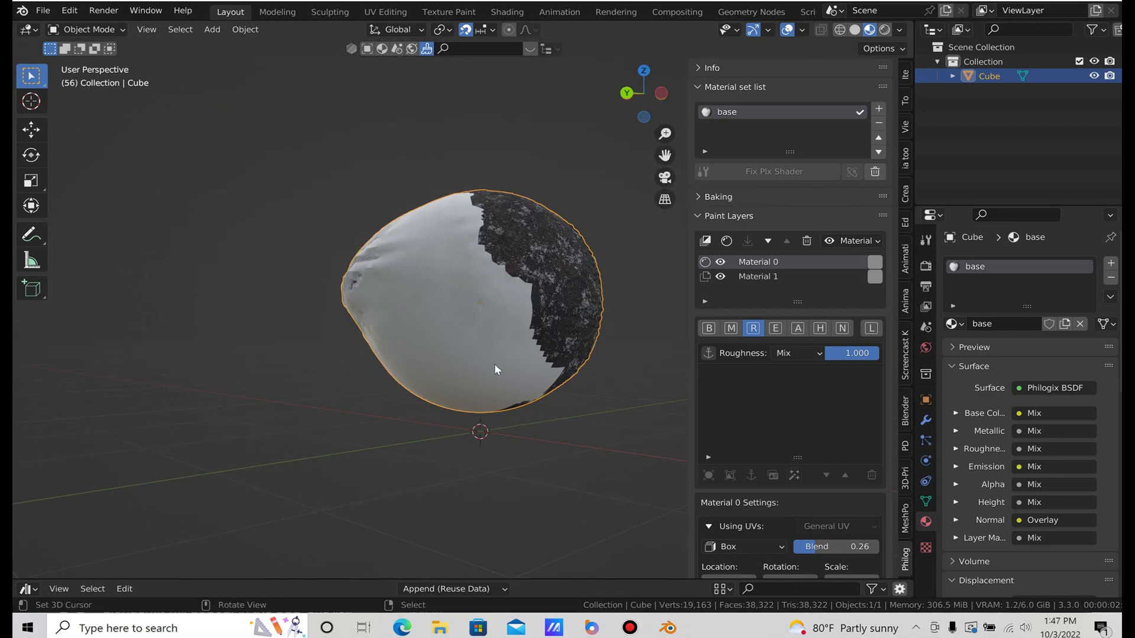
pyautogui.moveTo(494, 364); pyautogui.dragTo(533, 238, button='middle')
pyautogui.scroll(8, 548, 307)
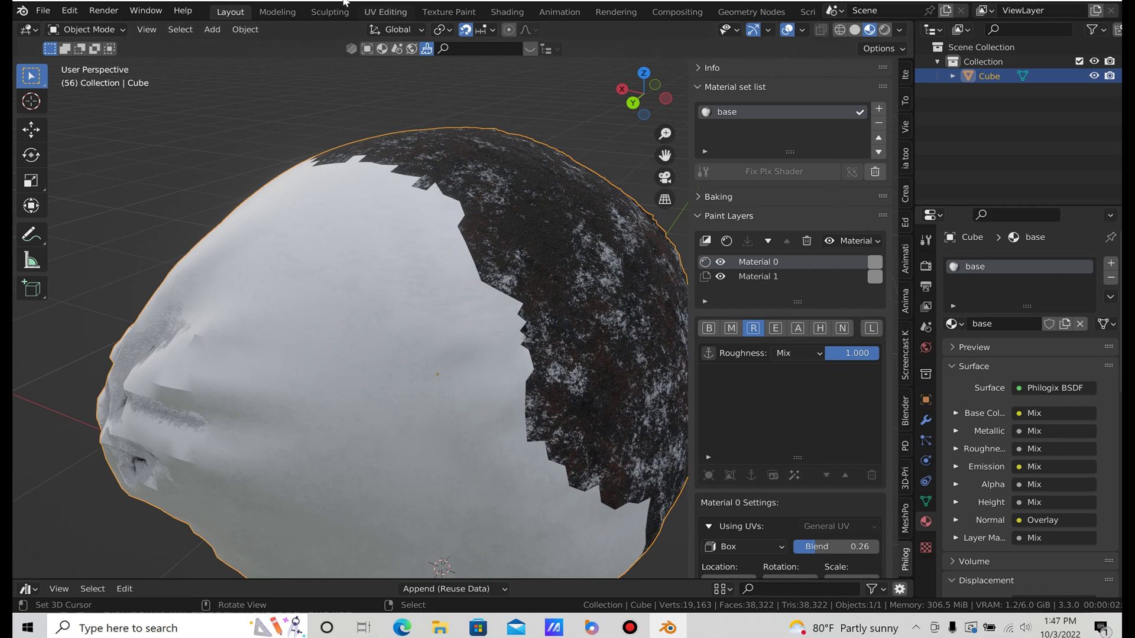
# In the Sculpting workspace, voxel-remesh the sphere at size 0.3281 down to 160 faces.
pyautogui.click(331, 11)
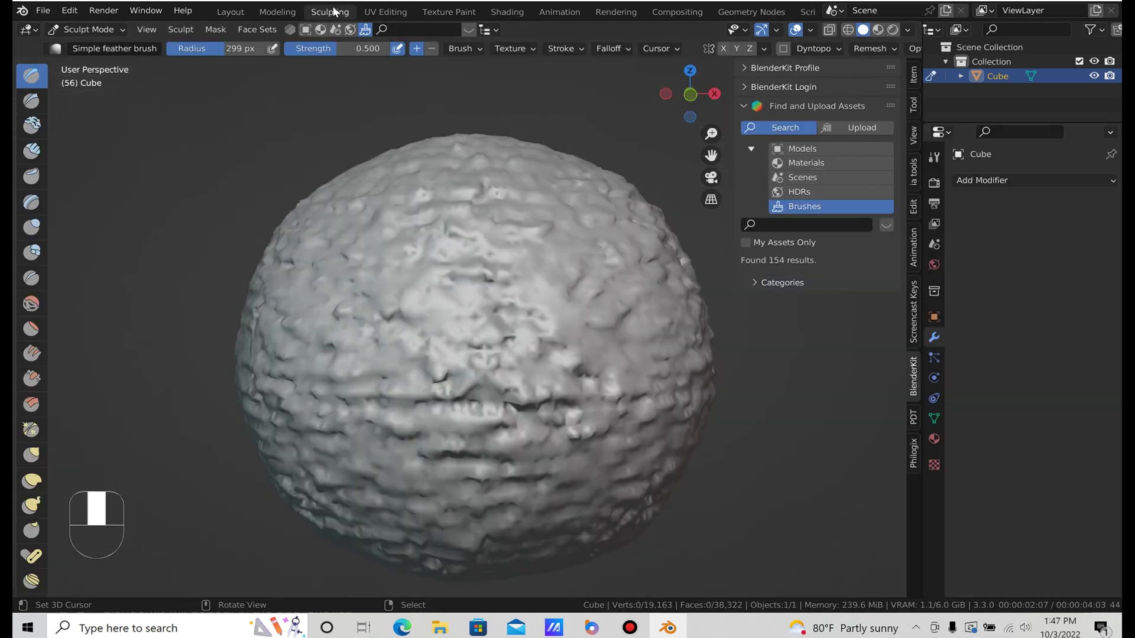
pyautogui.click(891, 48)
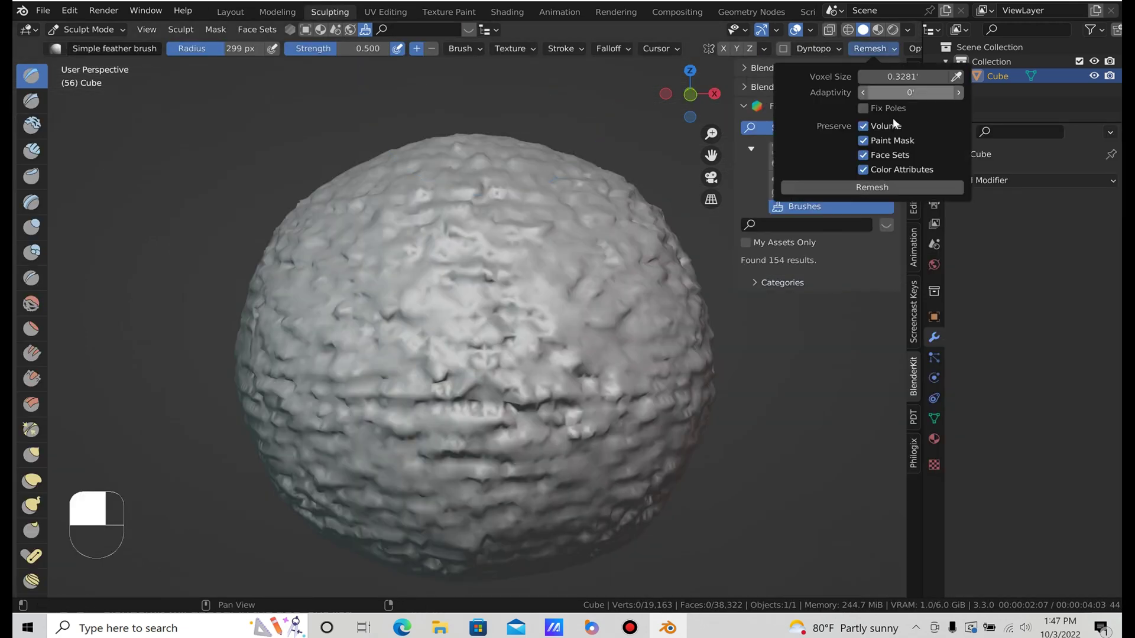
pyautogui.click(888, 47)
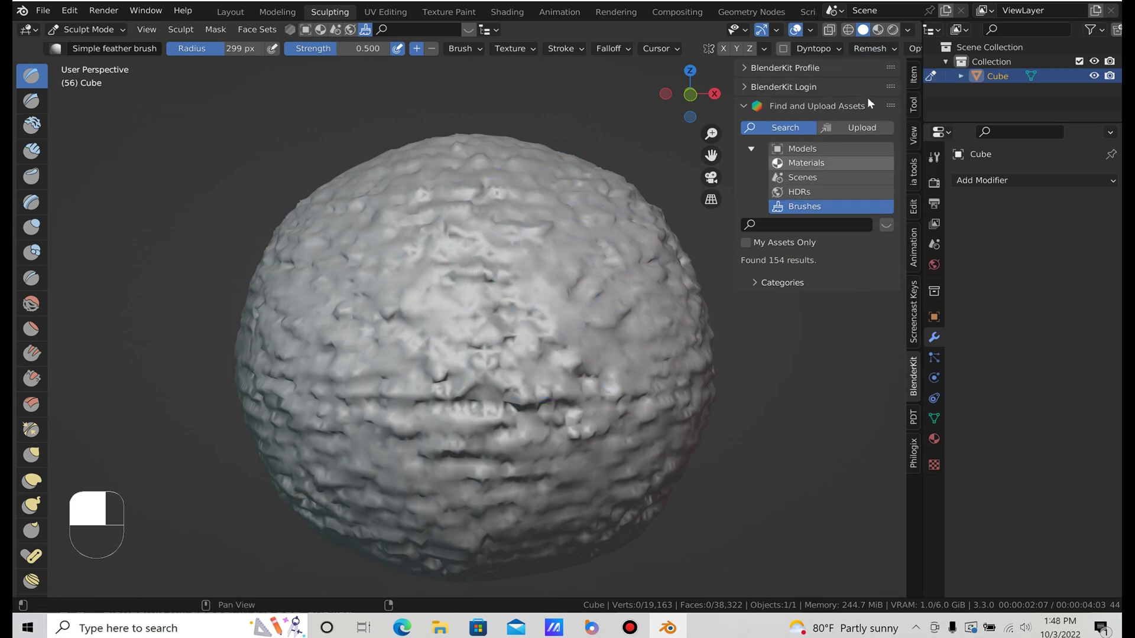
pyautogui.click(890, 47)
pyautogui.click(875, 188)
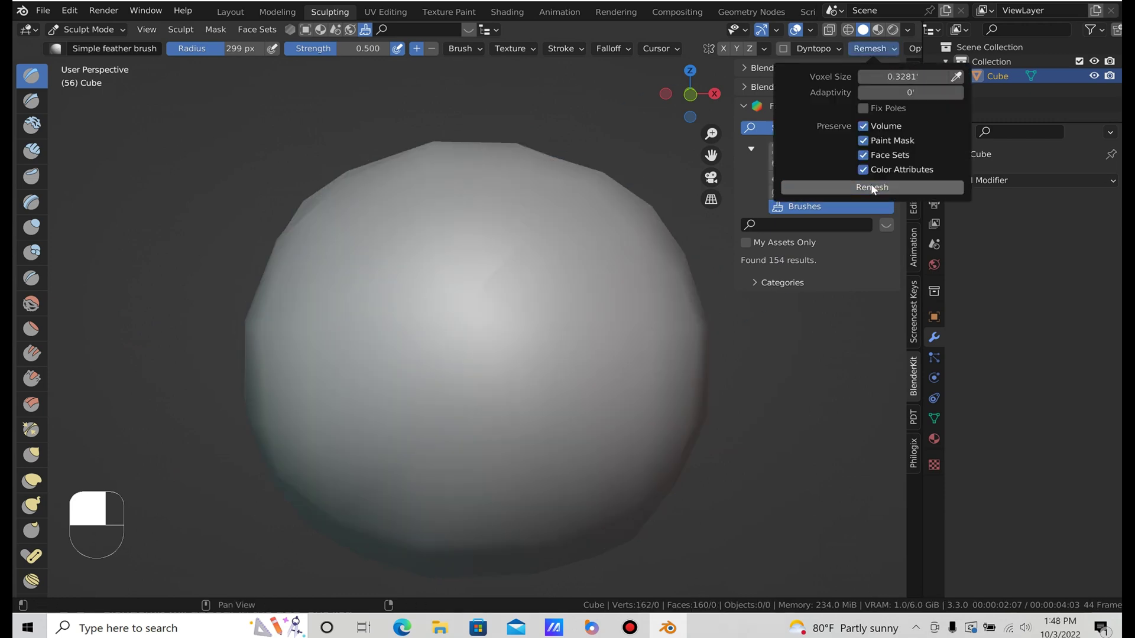
# Return to the Layout workspace and zoom in close on the rusty sphere's surface.
pyautogui.click(231, 16)
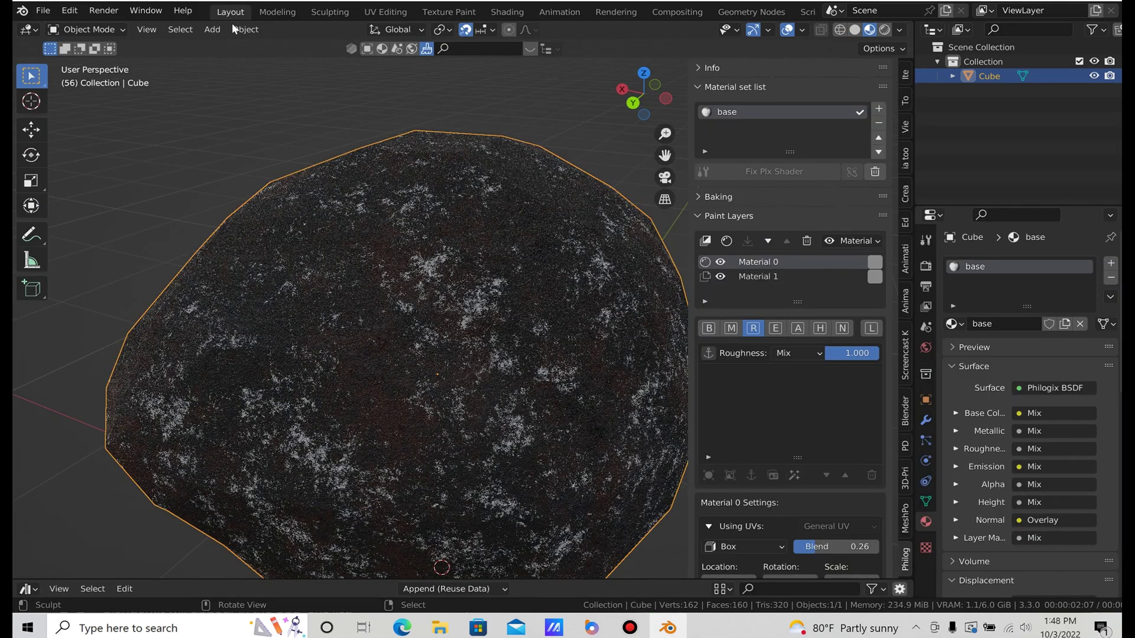
pyautogui.scroll(3, 530, 206)
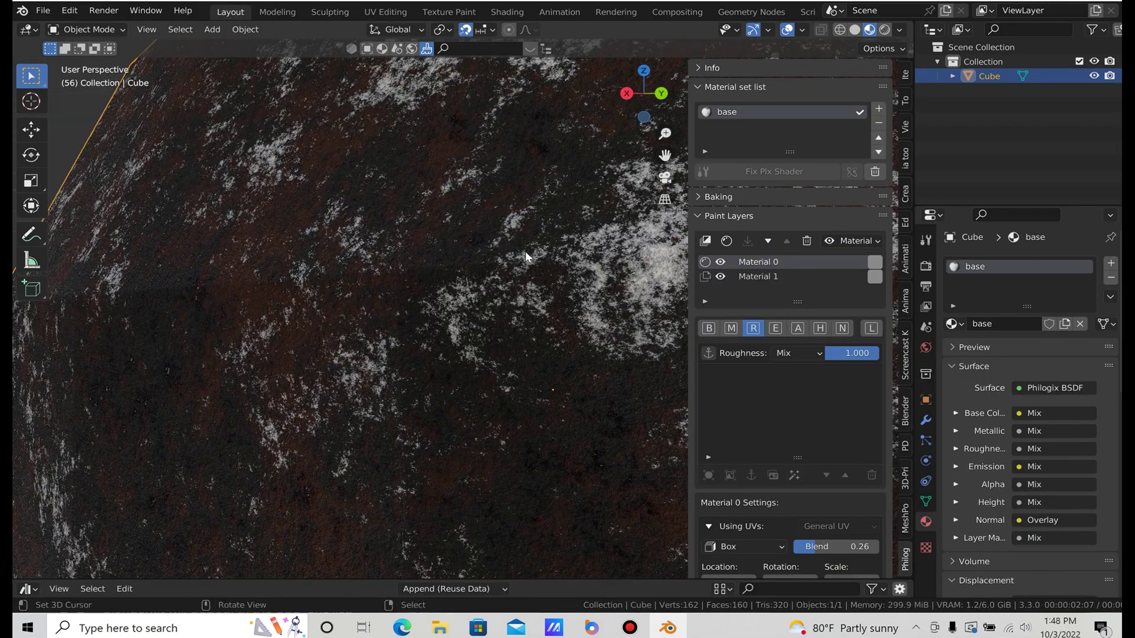
pyautogui.moveTo(474, 277); pyautogui.dragTo(460, 197, button='middle')
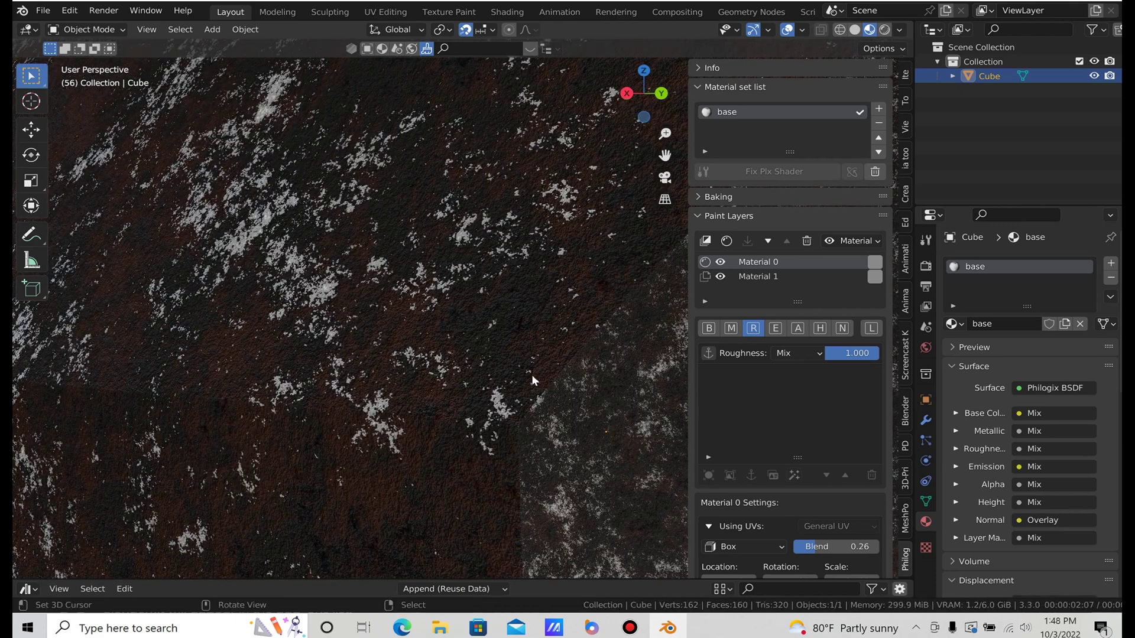
# Lower the viewport's Clip Start to 0.00328' in the sidebar's View settings.
pyautogui.click(903, 102)
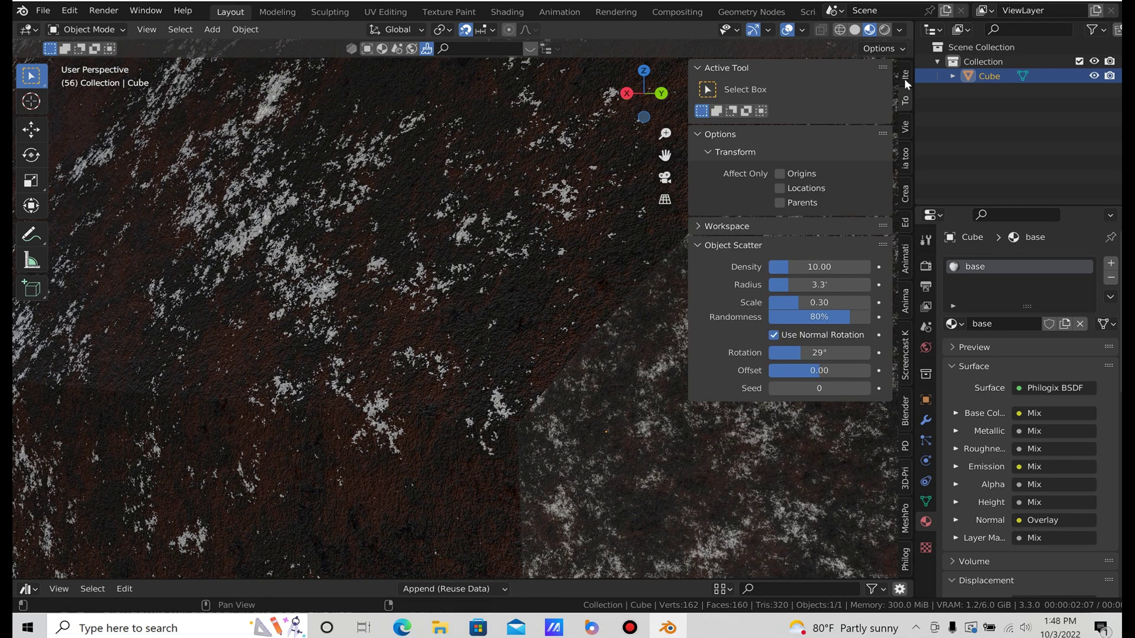
pyautogui.click(905, 79)
pyautogui.click(905, 126)
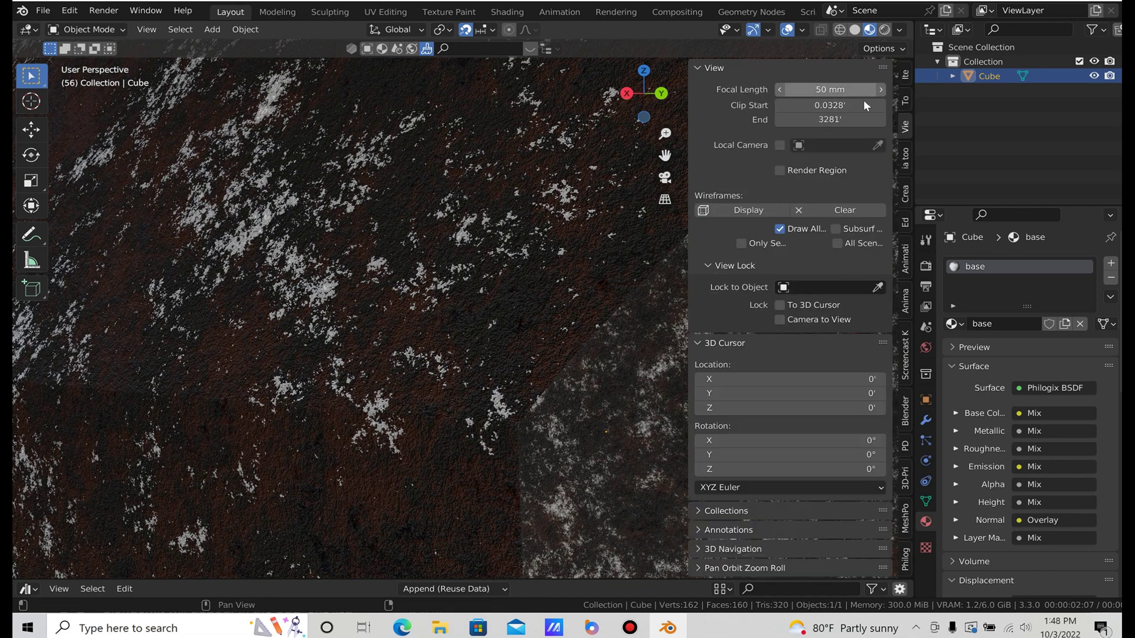
pyautogui.moveTo(830, 105); pyautogui.dragTo(816, 105)
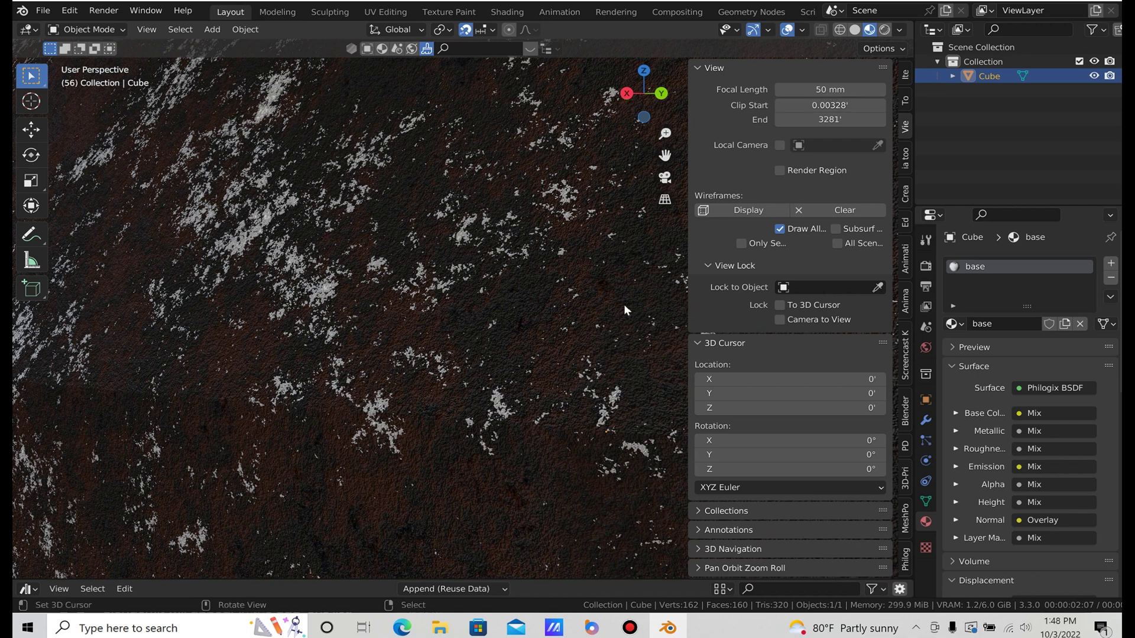
pyautogui.press('n')
pyautogui.press('n')
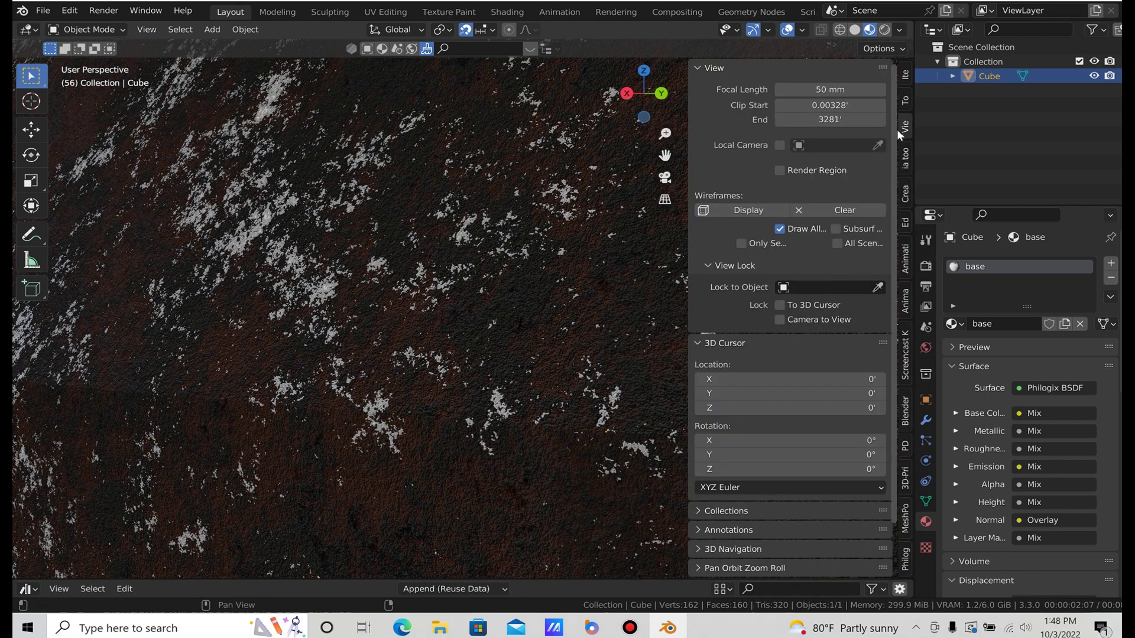
pyautogui.click(830, 106)
pyautogui.write('6')
pyautogui.press('Return')
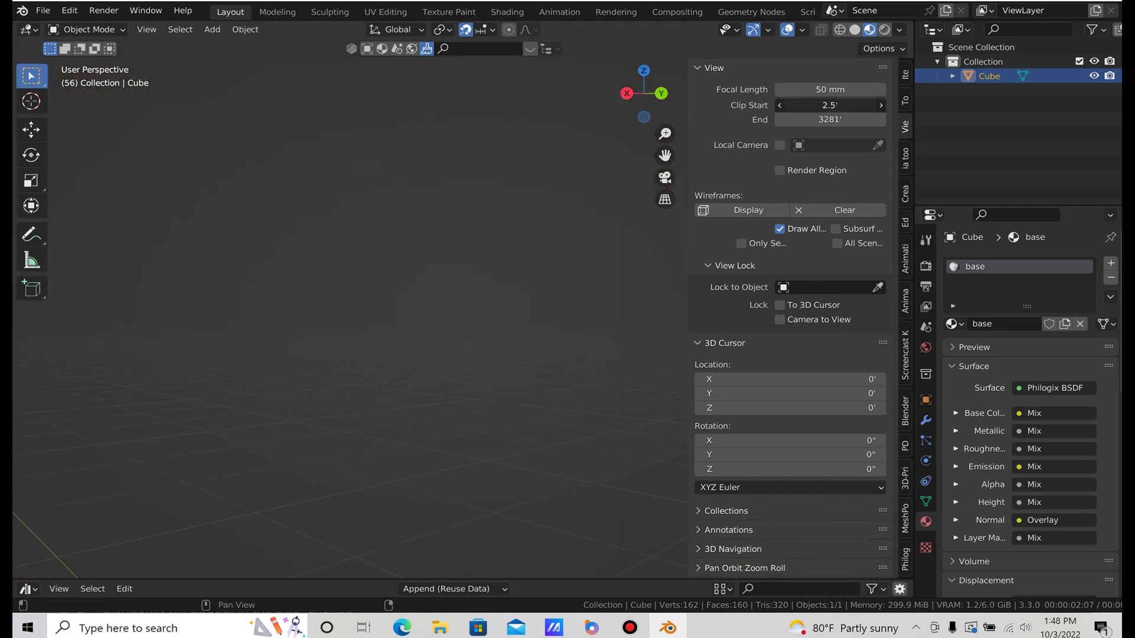
pyautogui.moveTo(830, 105); pyautogui.dragTo(808, 105)
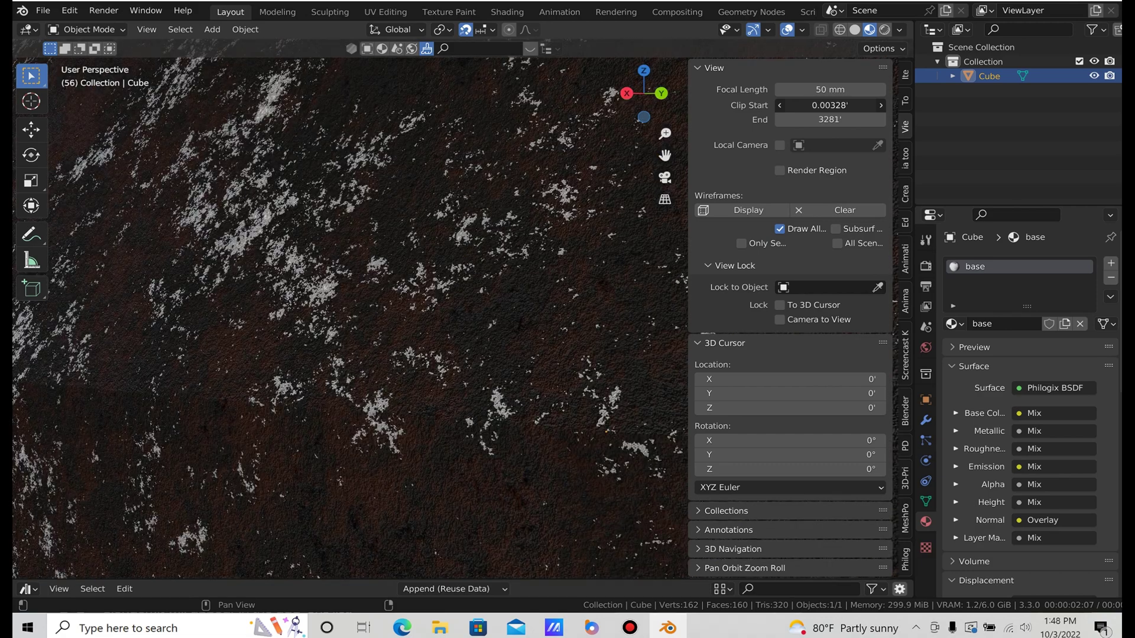
pyautogui.press('n')
pyautogui.scroll(-5, 496, 172)
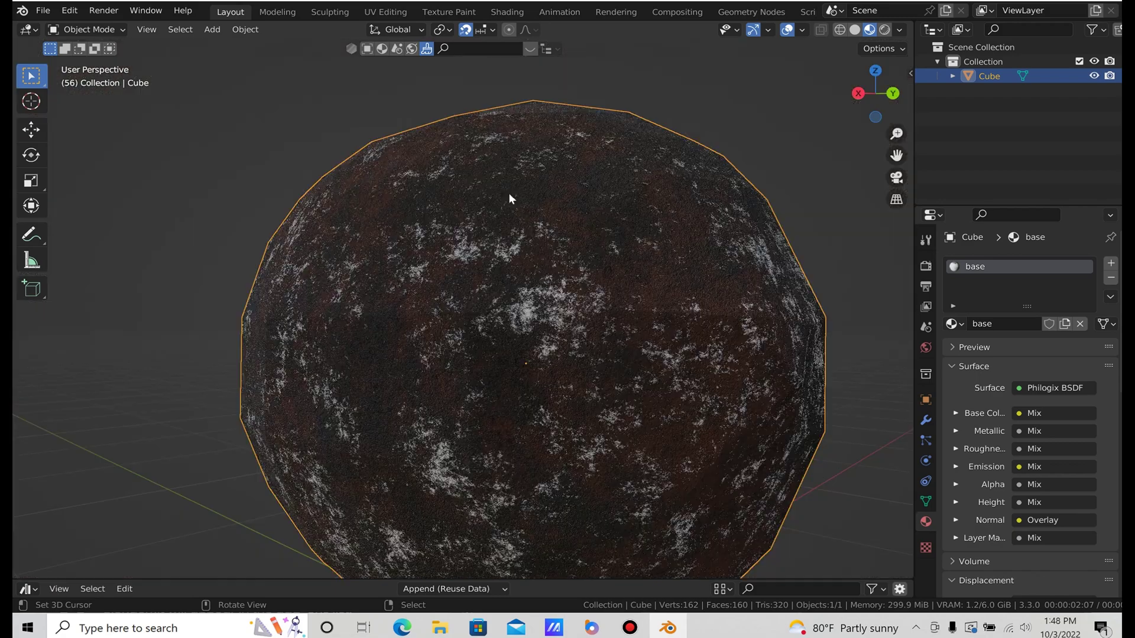
pyautogui.moveTo(508, 193); pyautogui.dragTo(467, 204, button='middle')
pyautogui.scroll(8, 486, 199)
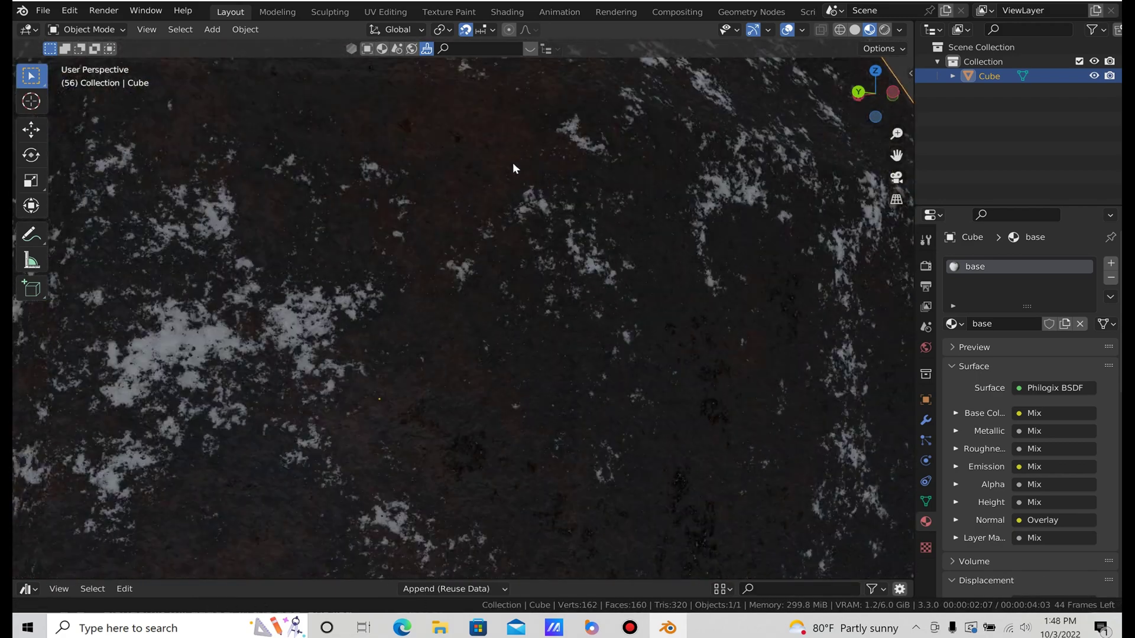
pyautogui.scroll(3, 512, 158)
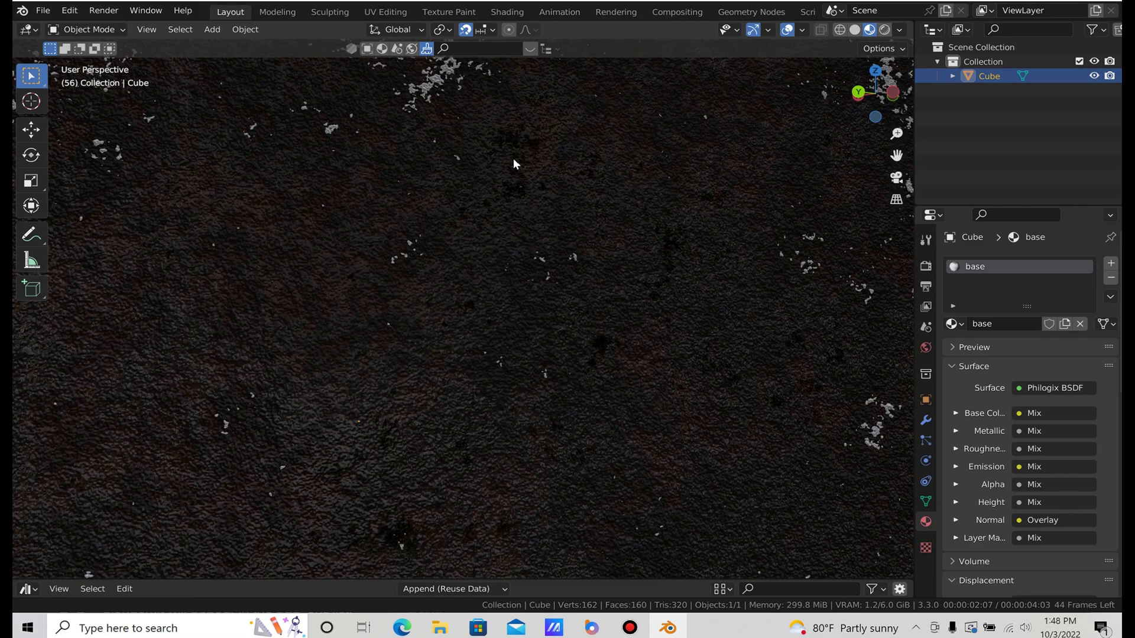
pyautogui.scroll(-6, 514, 158)
pyautogui.moveTo(521, 194); pyautogui.dragTo(469, 243, button='middle')
pyautogui.scroll(5, 467, 242)
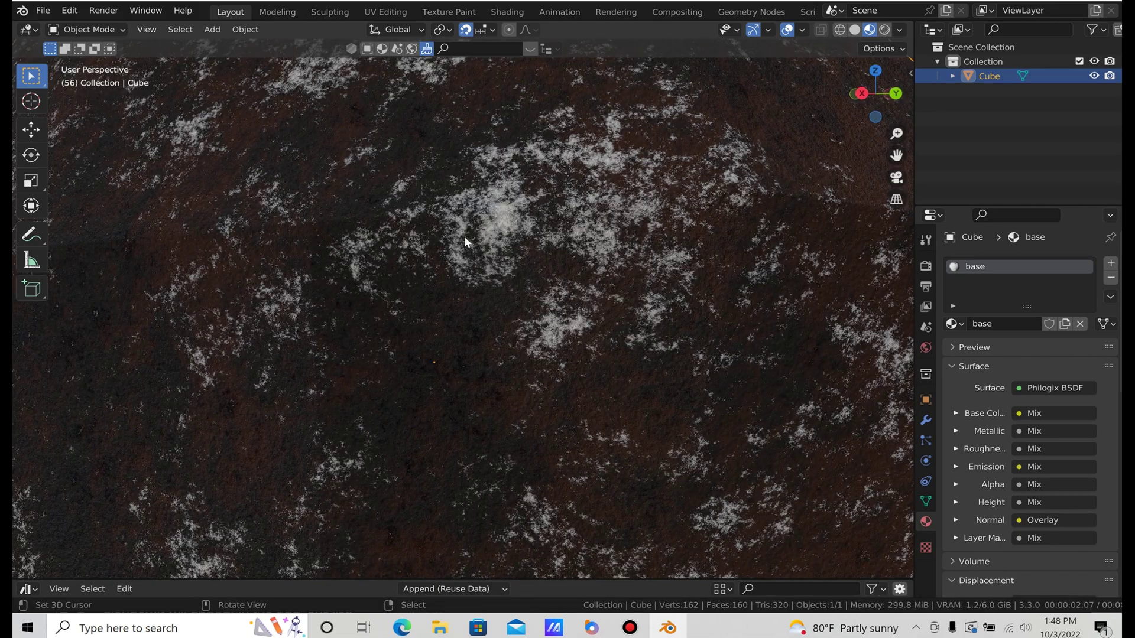
pyautogui.scroll(-4, 466, 236)
pyautogui.scroll(3, 490, 227)
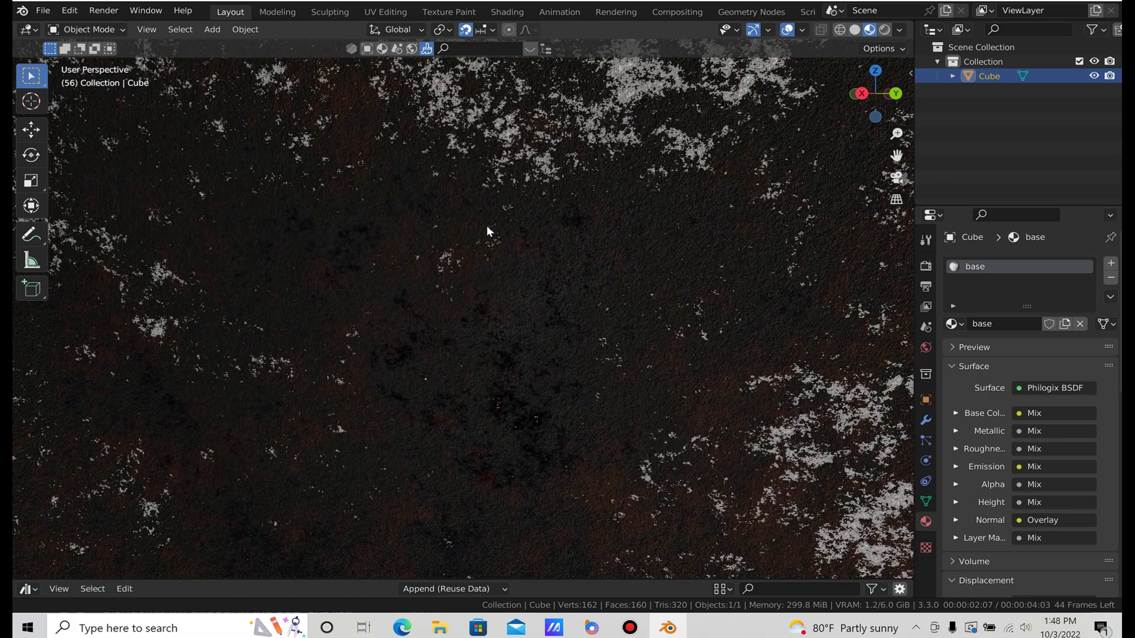
pyautogui.moveTo(495, 207); pyautogui.dragTo(630, 226, button='middle')
pyautogui.scroll(-5, 517, 231)
pyautogui.scroll(-2, 679, 241)
pyautogui.moveTo(802, 159); pyautogui.dragTo(680, 233, button='middle')
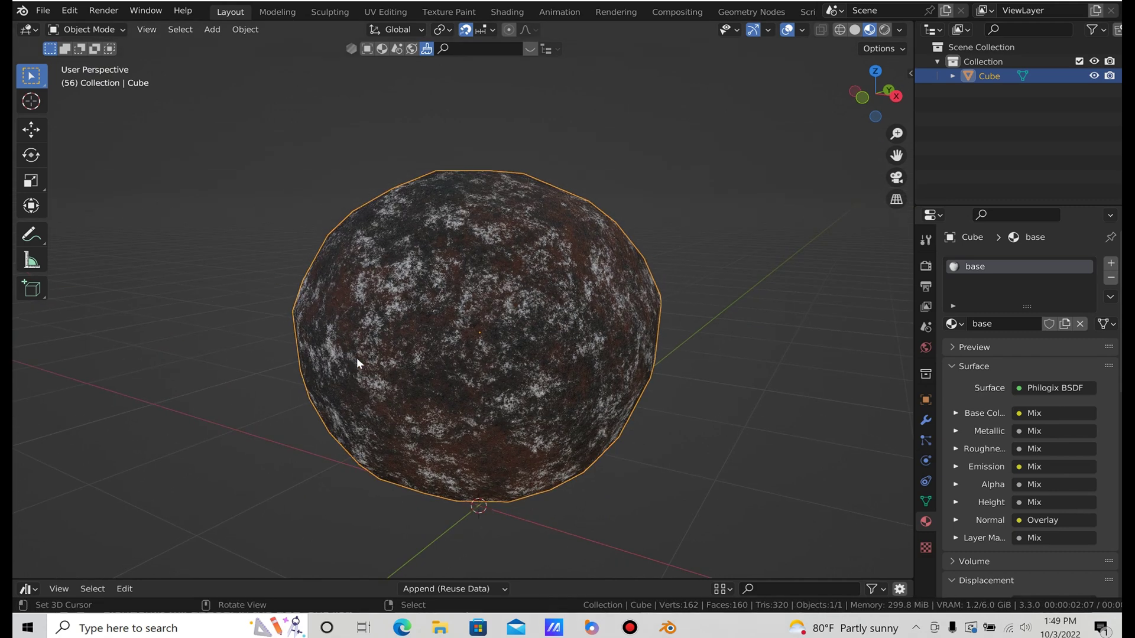
pyautogui.moveTo(395, 339); pyautogui.dragTo(461, 337, button='middle')
pyautogui.scroll(5, 461, 337)
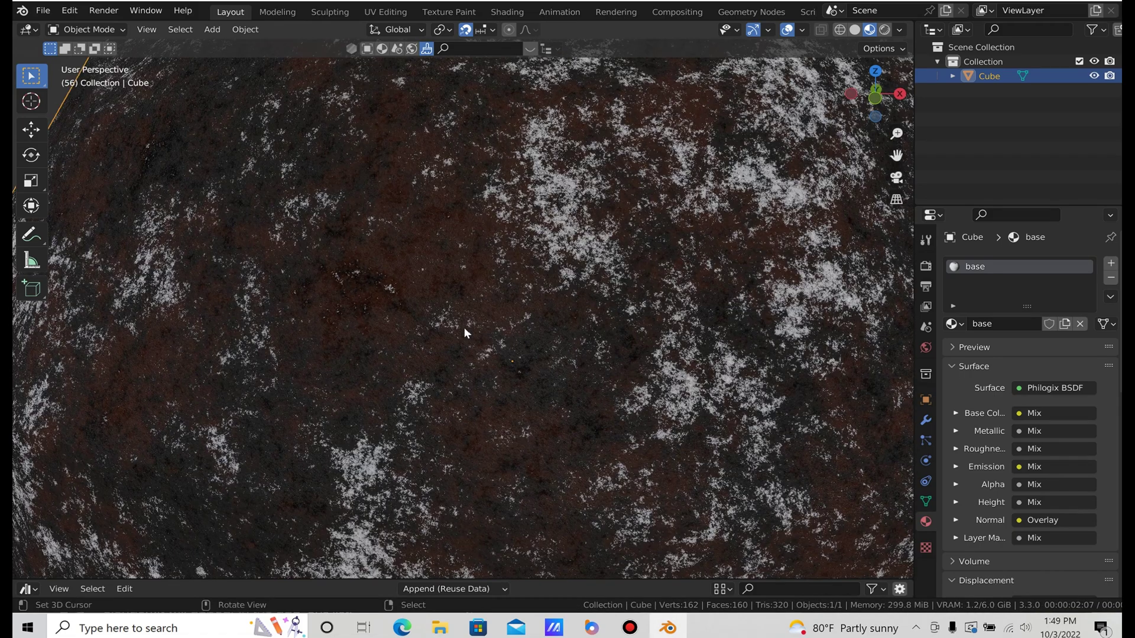
pyautogui.scroll(-5, 421, 320)
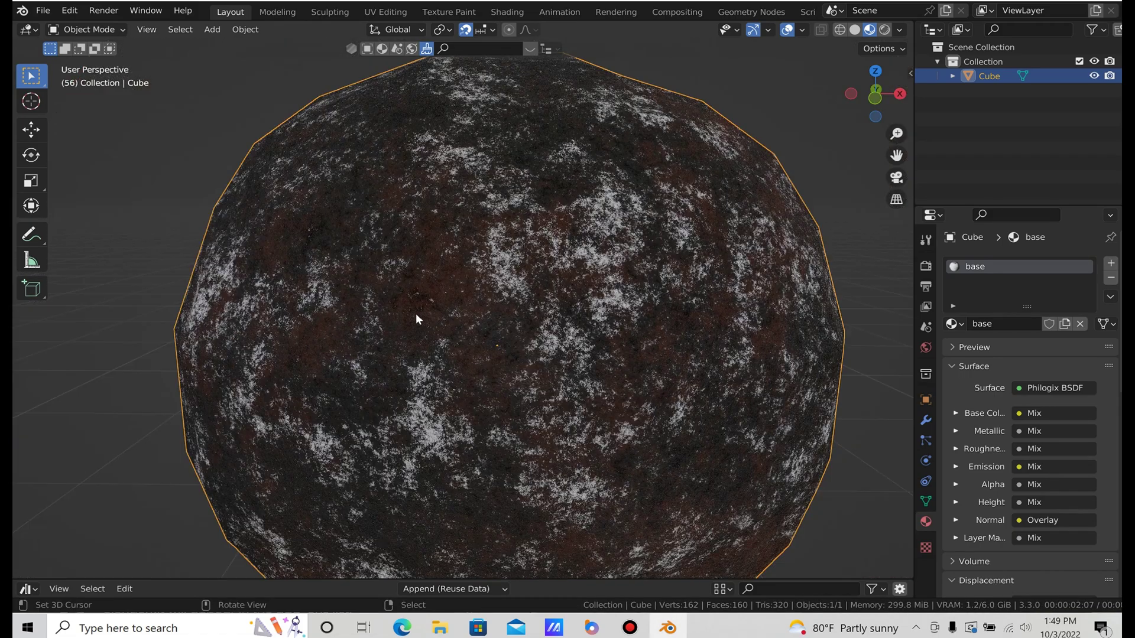